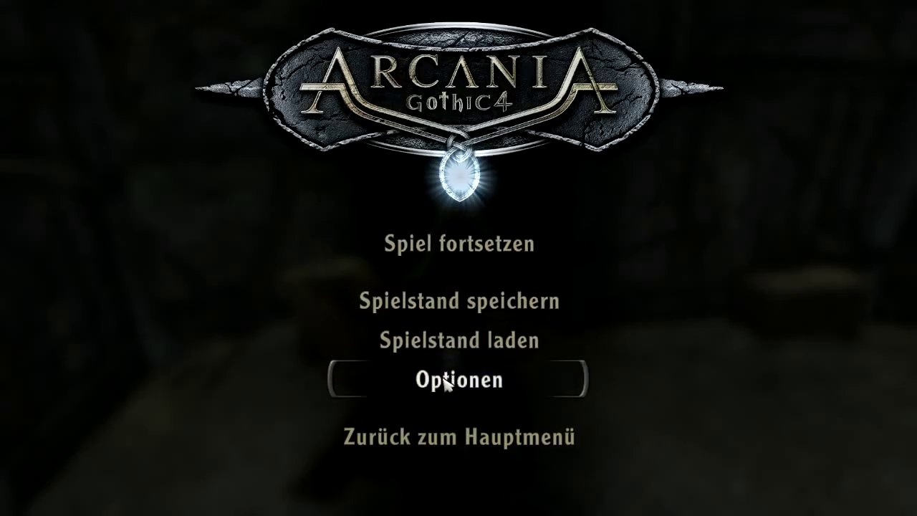
- In Arcania's Gameplay options, turn off Silhouetten and Minimap and apply
{"action": "left_click", "coordinate": [444, 380]}
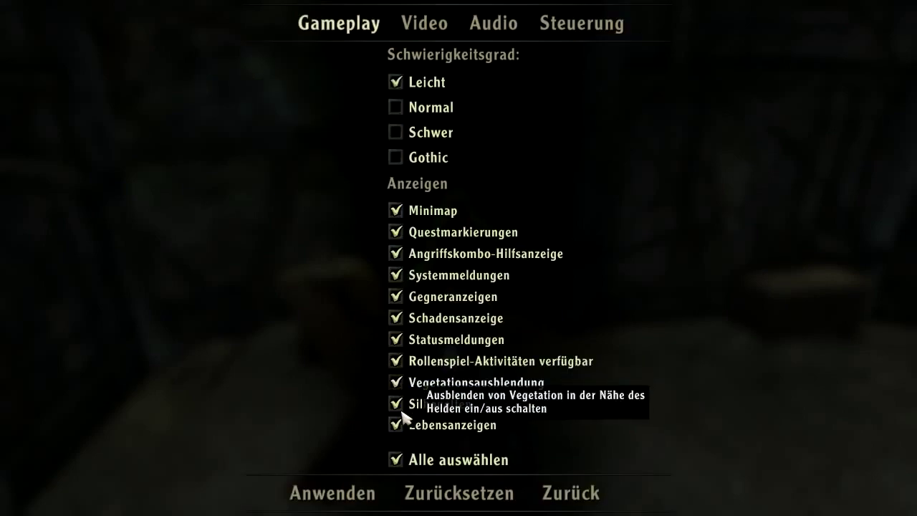
{"action": "left_click", "coordinate": [396, 404]}
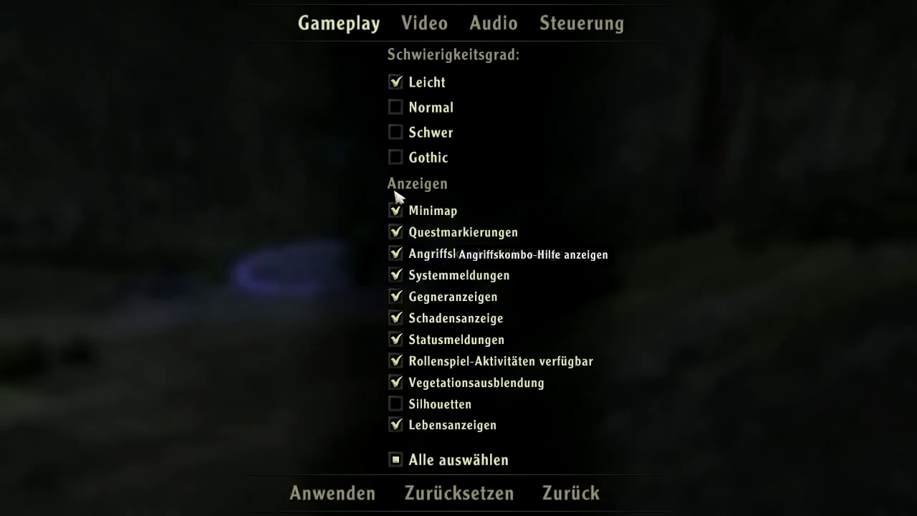
{"action": "left_click", "coordinate": [396, 211]}
{"action": "left_click", "coordinate": [337, 494]}
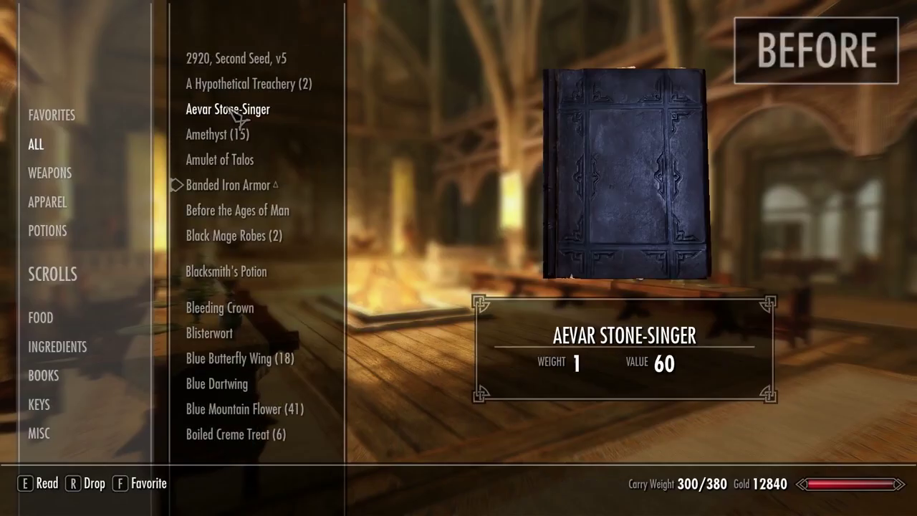
- In Skyrim's apparel inventory, equip the Charmed Necklace
{"action": "scroll", "coordinate": [236, 301], "scroll_direction": "down", "scroll_amount": 4}
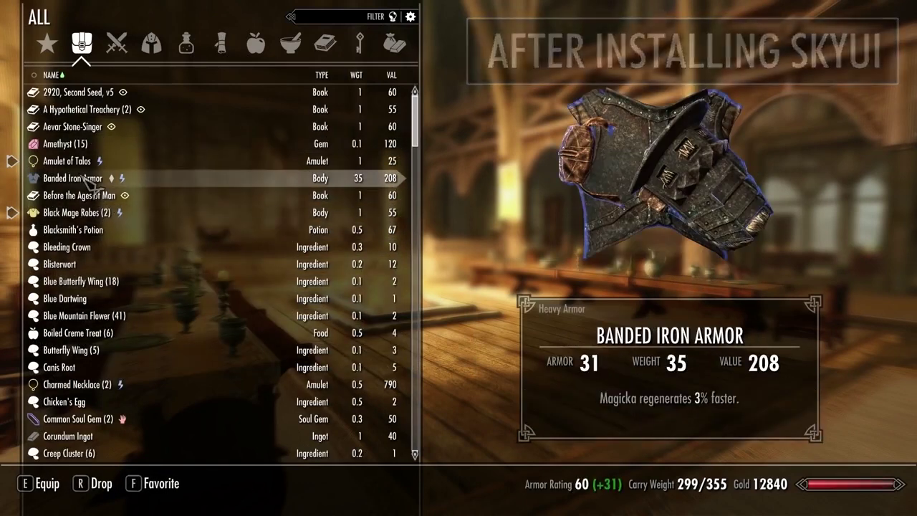
{"action": "left_click", "coordinate": [116, 46]}
{"action": "left_click", "coordinate": [150, 45]}
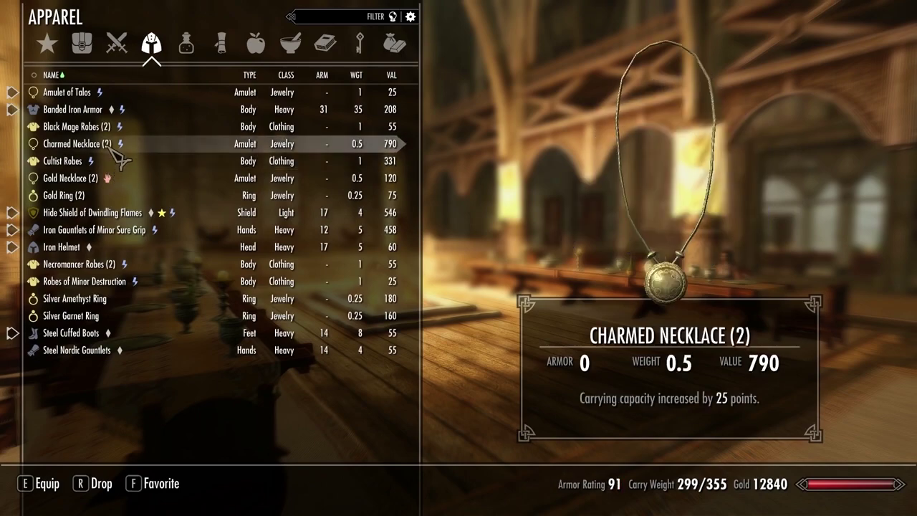
{"action": "left_click", "coordinate": [111, 151]}
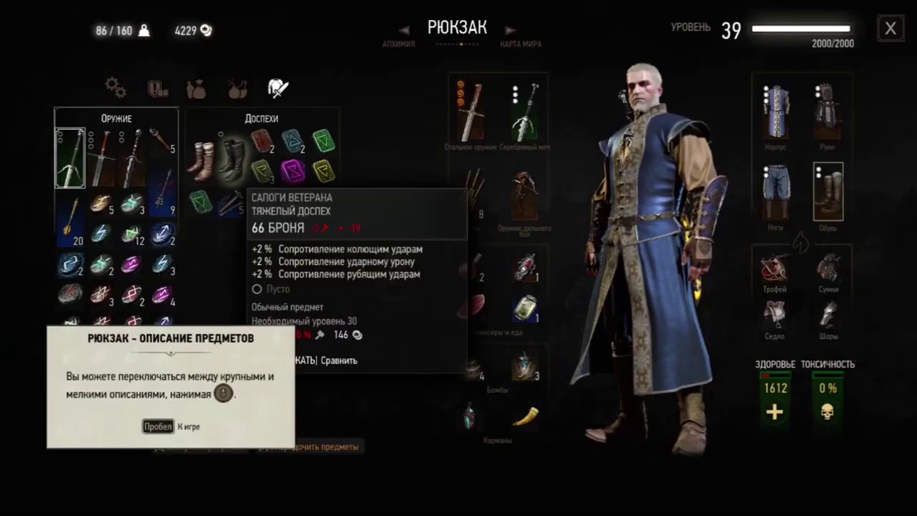
- Dismiss the Witcher 3 inventory tutorial tips
{"action": "key", "text": "space"}
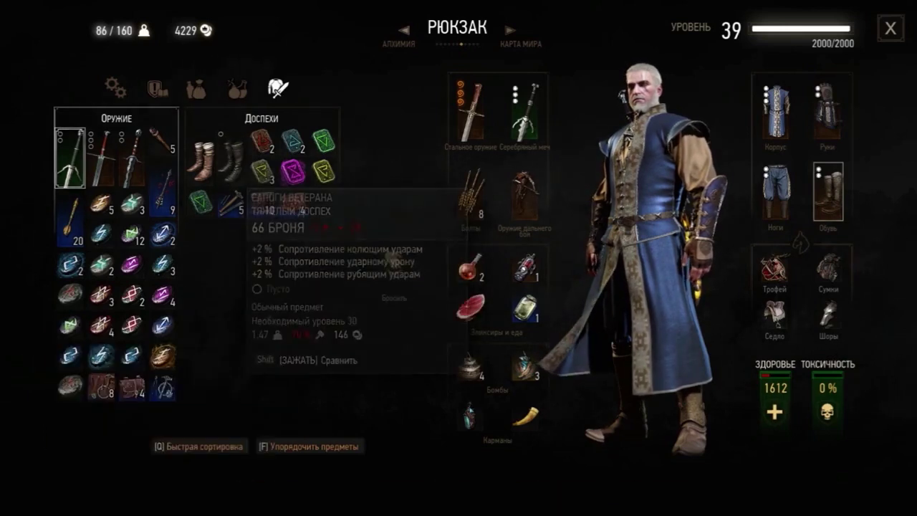
{"action": "key", "text": "space"}
{"action": "key", "text": "space"}
{"action": "key", "text": "space"}
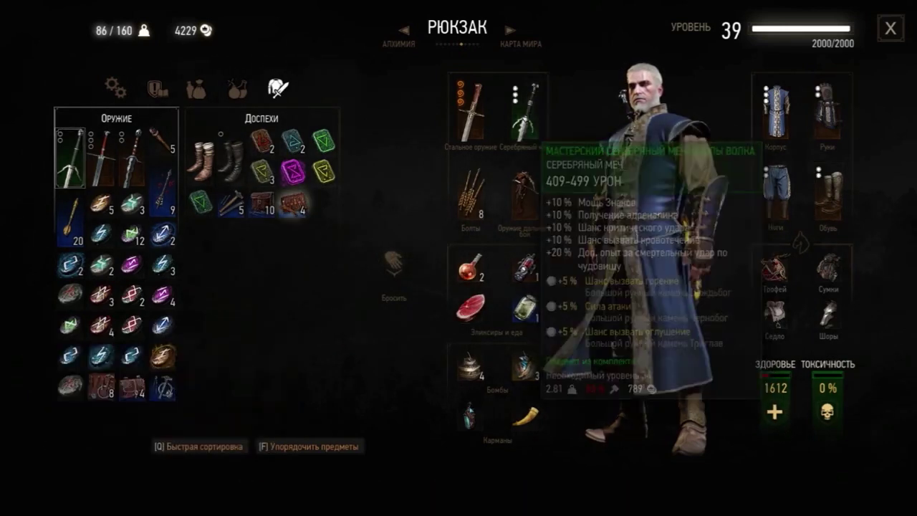
{"action": "key", "text": "space"}
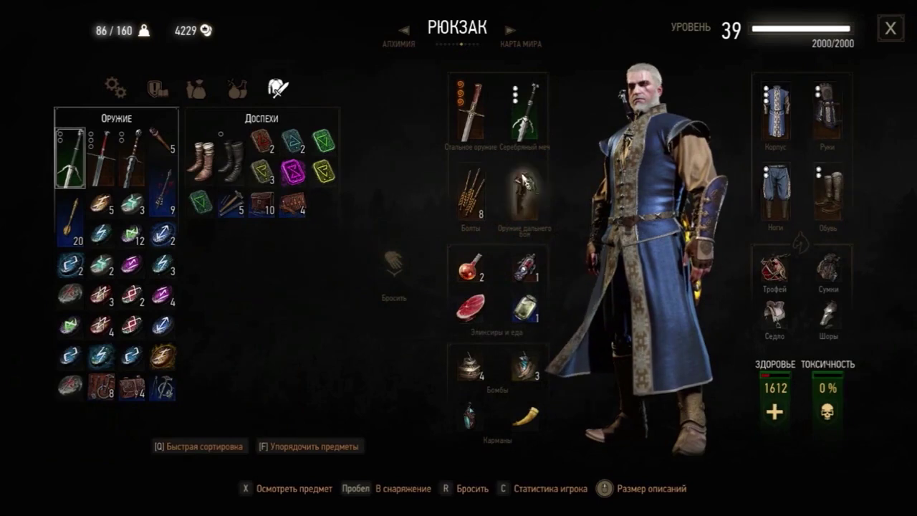
- Browse the food, alchemy, quest and crafting tabs, then select Unity's Canvas
{"action": "left_click", "coordinate": [196, 88]}
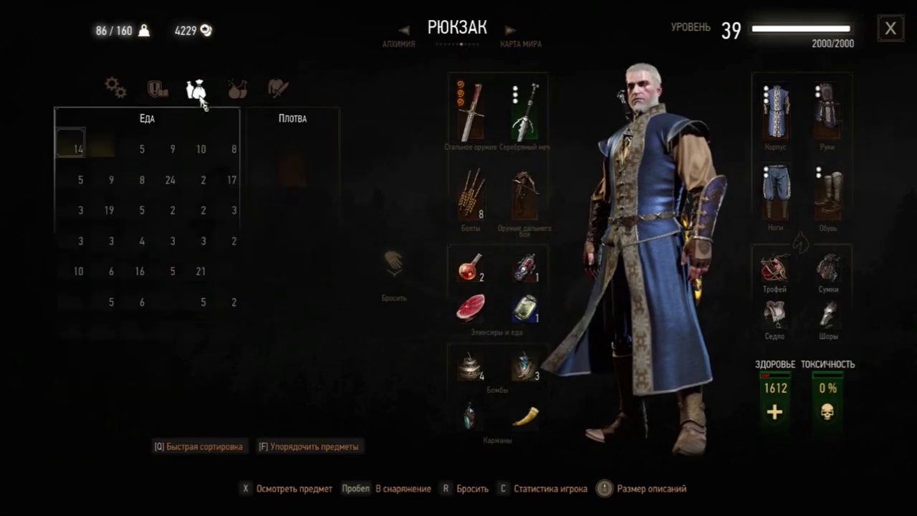
{"action": "left_click", "coordinate": [237, 89]}
{"action": "left_click", "coordinate": [154, 88]}
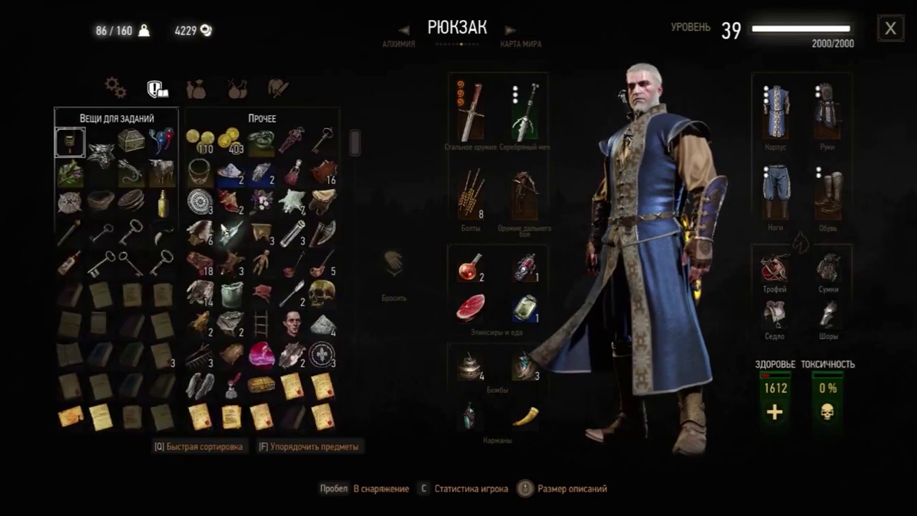
{"action": "left_click", "coordinate": [117, 89]}
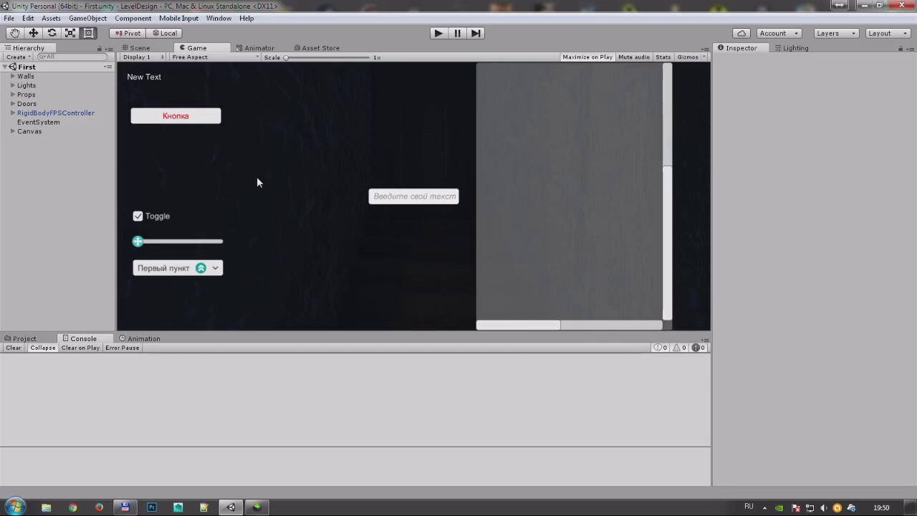
{"action": "left_click", "coordinate": [30, 131]}
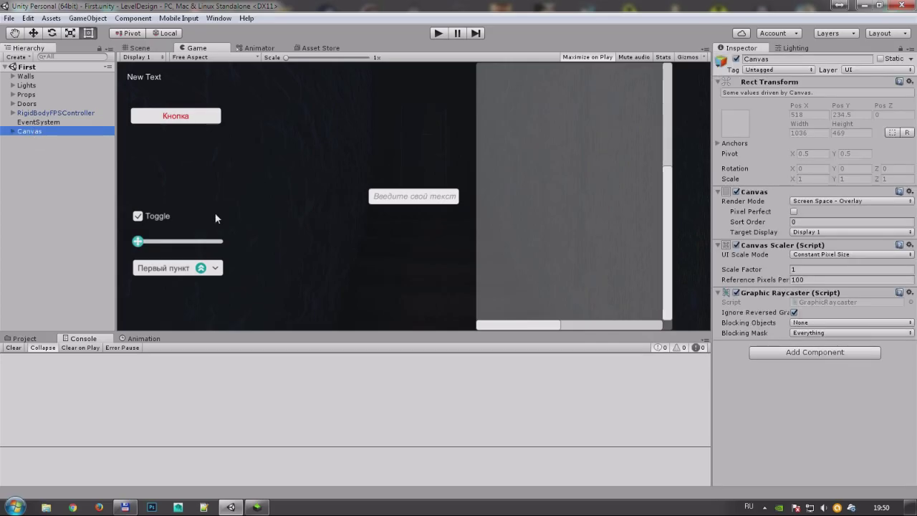
- Delete the old Canvas and look over the level in the 3D scene
{"action": "key", "text": "Delete"}
{"action": "left_click", "coordinate": [140, 48]}
{"action": "key", "text": "w"}
{"action": "left_click", "coordinate": [27, 103]}
{"action": "scroll", "coordinate": [404, 223], "scroll_direction": "down", "scroll_amount": 5}
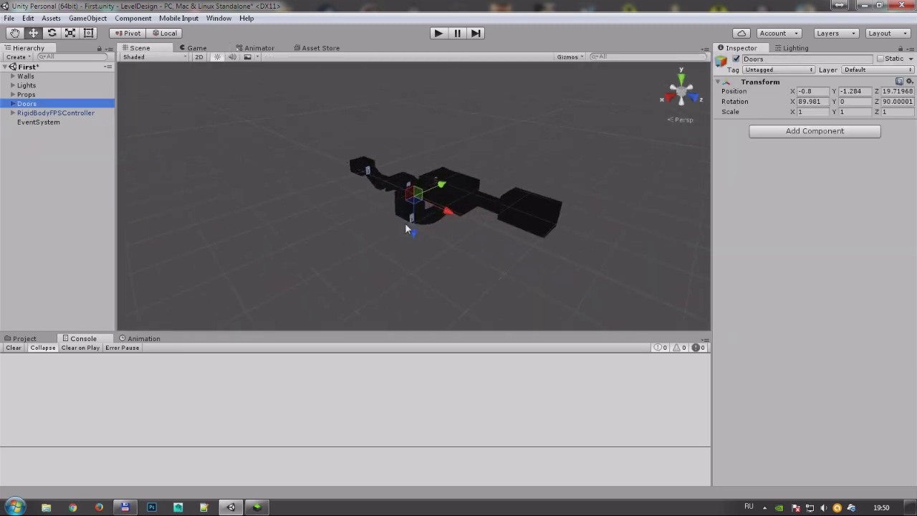
{"action": "left_click_drag", "start_coordinate": [405, 223], "coordinate": [323, 229], "text": "alt"}
{"action": "left_click", "coordinate": [308, 237]}
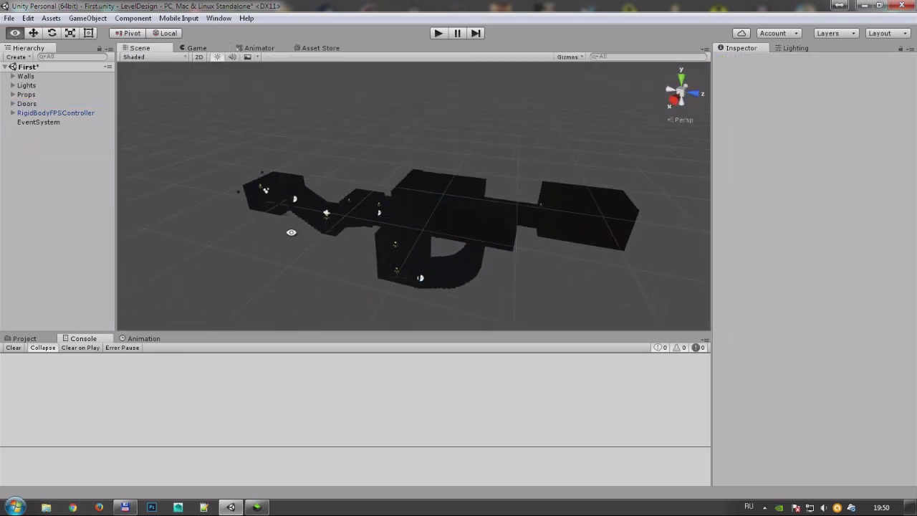
- Add a new UI Text element from the Hierarchy, creating a fresh Canvas
{"action": "right_click", "coordinate": [50, 153]}
{"action": "mouse_move", "coordinate": [104, 316]}
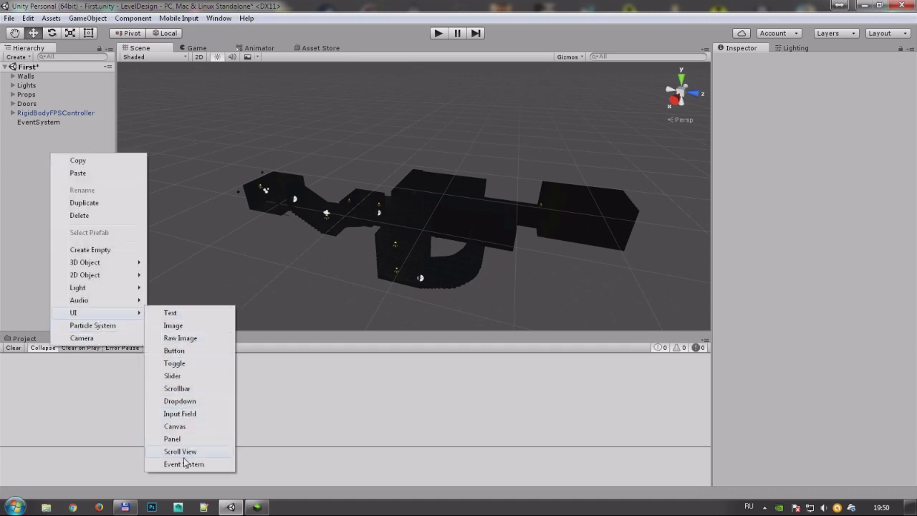
{"action": "left_click", "coordinate": [177, 313]}
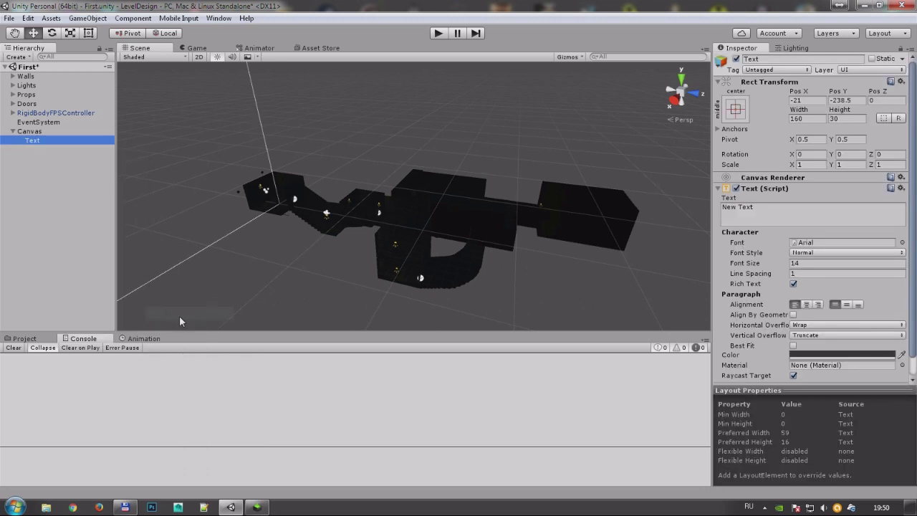
- Frame the new Text and Canvas in 2D mode and select the Text
{"action": "double_click", "coordinate": [32, 139]}
{"action": "left_click_drag", "start_coordinate": [385, 168], "coordinate": [226, 165], "text": "alt"}
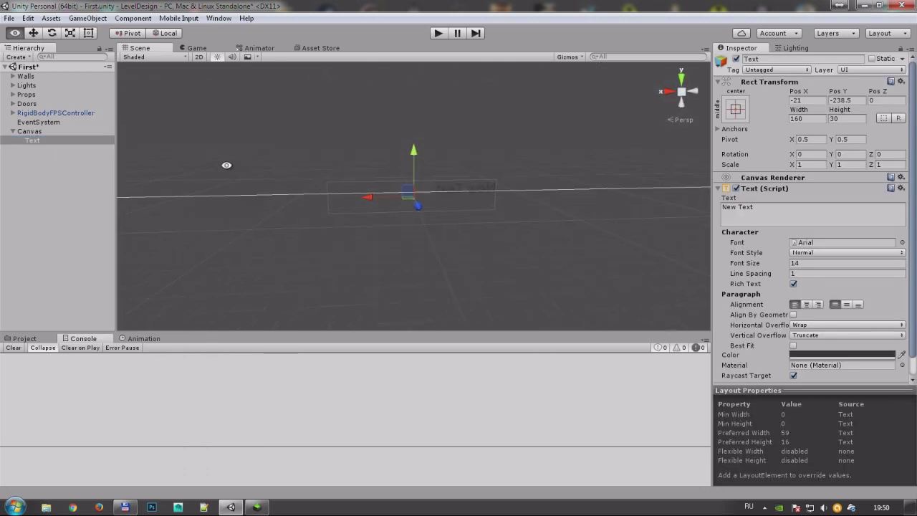
{"action": "left_click", "coordinate": [32, 132]}
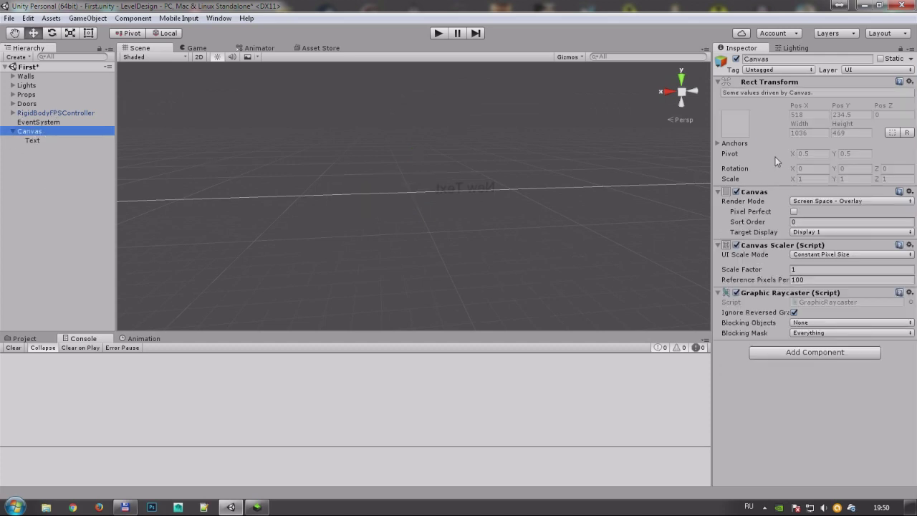
{"action": "left_click", "coordinate": [199, 58]}
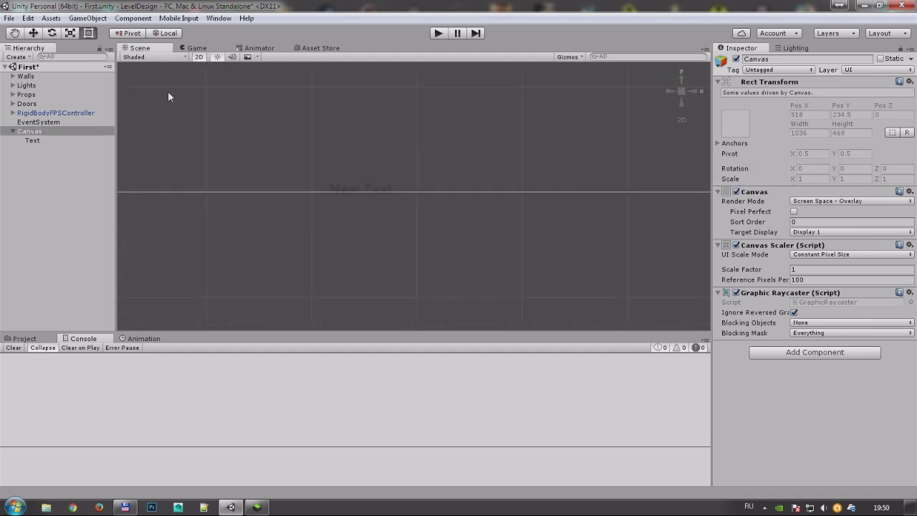
{"action": "double_click", "coordinate": [34, 132]}
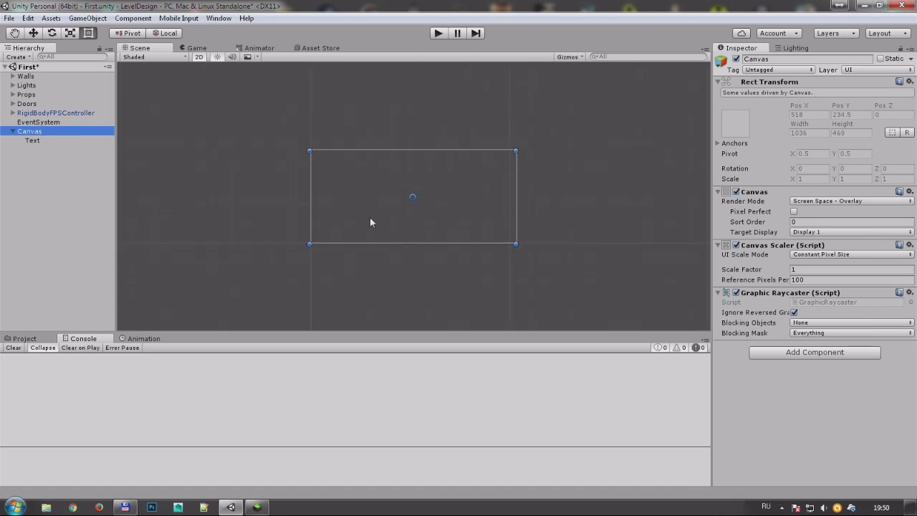
{"action": "left_click", "coordinate": [40, 141]}
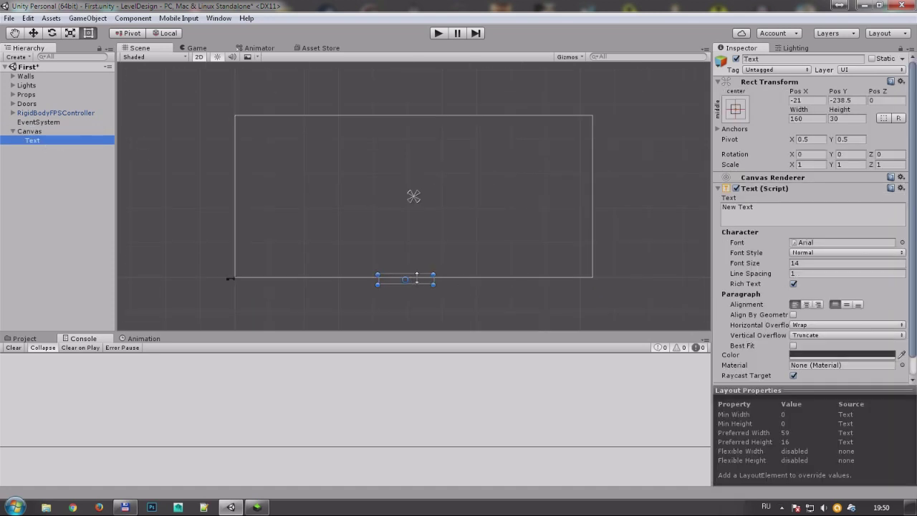
- Set the text's Pos X and Pos Y to 0
{"action": "left_click", "coordinate": [806, 100]}
{"action": "type", "text": "0"}
{"action": "left_click", "coordinate": [847, 100]}
{"action": "type", "text": "0"}
{"action": "left_click", "coordinate": [465, 224]}
- Back in 2D with the Rect tool, re-enter the text's position as 0, 0
{"action": "left_click", "coordinate": [200, 56]}
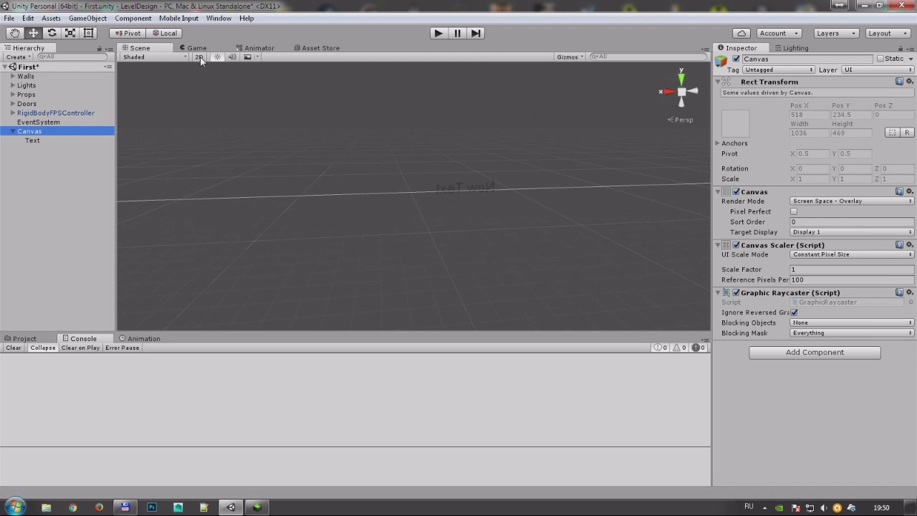
{"action": "left_click", "coordinate": [200, 57]}
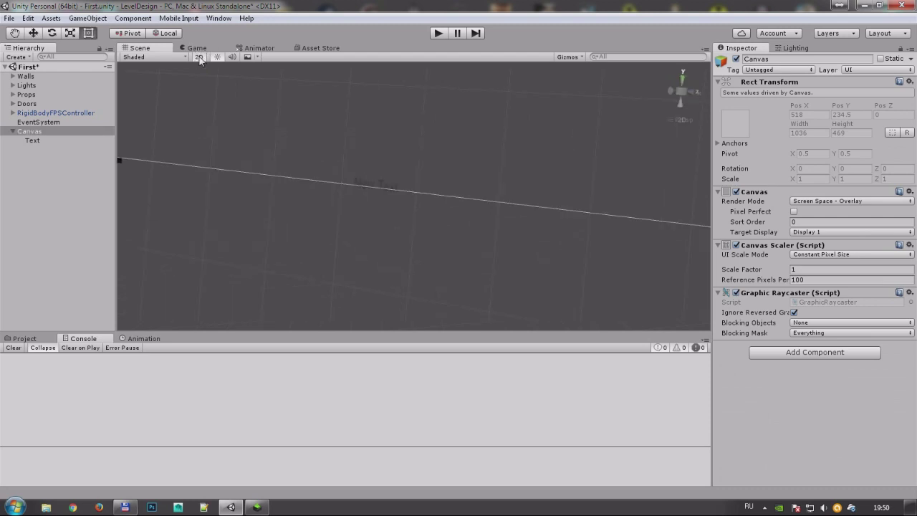
{"action": "double_click", "coordinate": [32, 131]}
{"action": "key", "text": "t"}
{"action": "scroll", "coordinate": [369, 222], "scroll_direction": "up", "scroll_amount": 3}
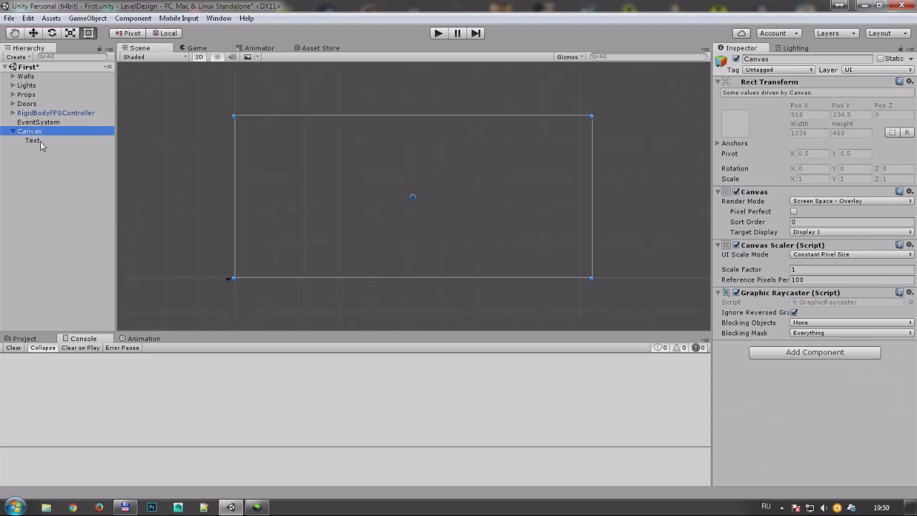
{"action": "left_click", "coordinate": [43, 146]}
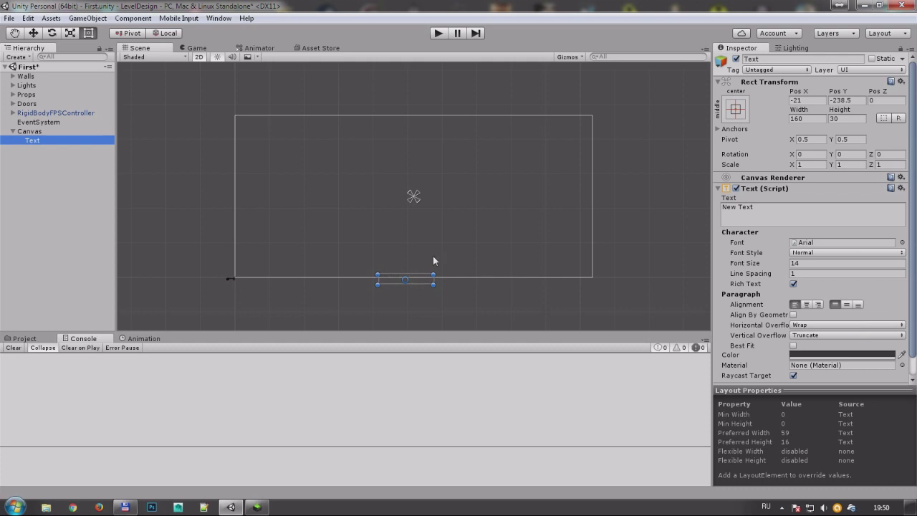
{"action": "left_click", "coordinate": [806, 100]}
{"action": "type", "text": "0"}
{"action": "key", "text": "Tab"}
{"action": "type", "text": "0"}
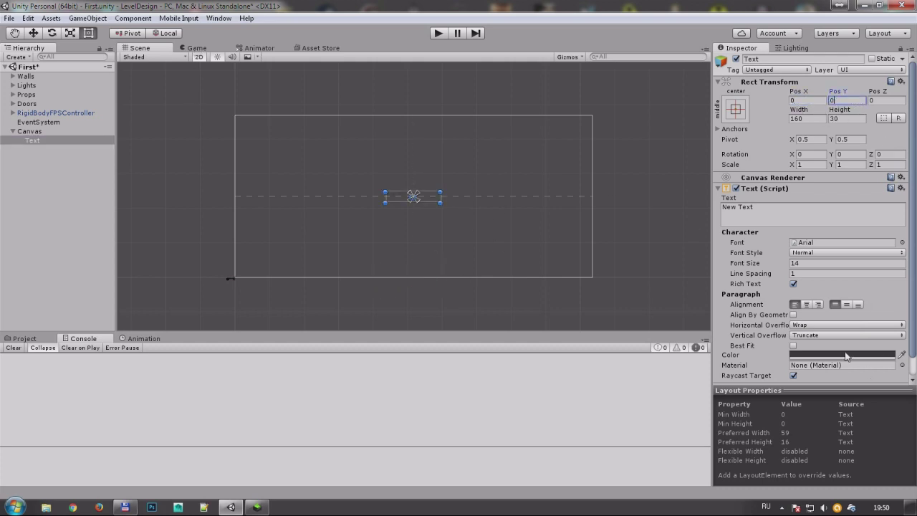
- Make the text white, centre it horizontally and vertically, and view the Game tab
{"action": "left_click", "coordinate": [846, 356]}
{"action": "left_click", "coordinate": [786, 338]}
{"action": "left_click", "coordinate": [830, 126]}
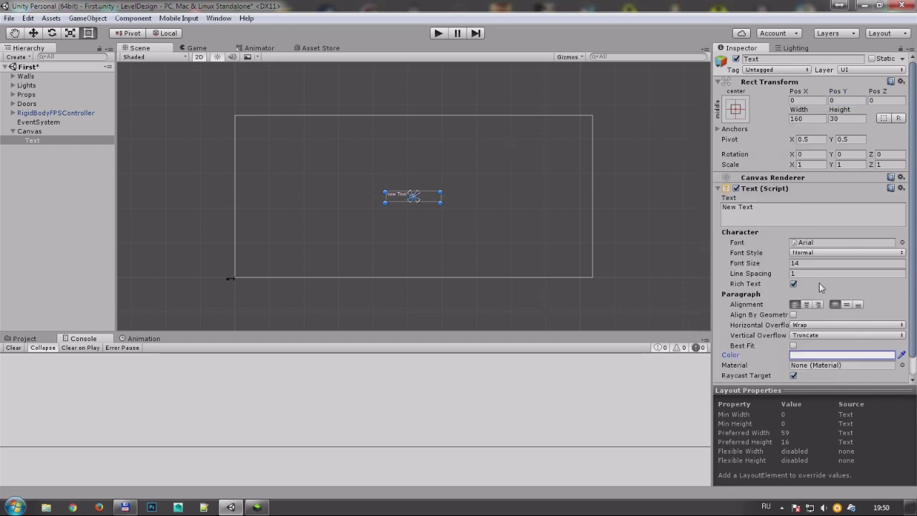
{"action": "left_click", "coordinate": [806, 304]}
{"action": "left_click", "coordinate": [845, 303]}
{"action": "left_click", "coordinate": [197, 48]}
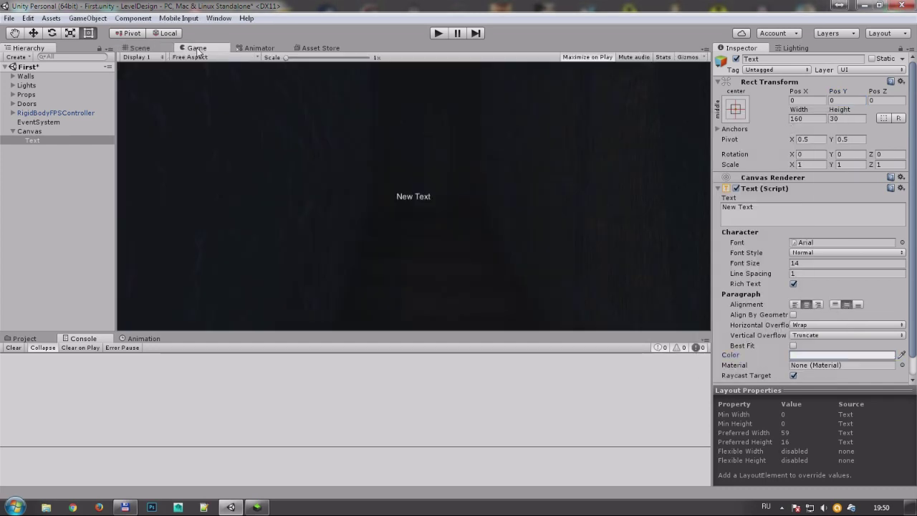
- Play the scene, walk forward down the corridor, then stop and return to the Scene
{"action": "left_click", "coordinate": [438, 33]}
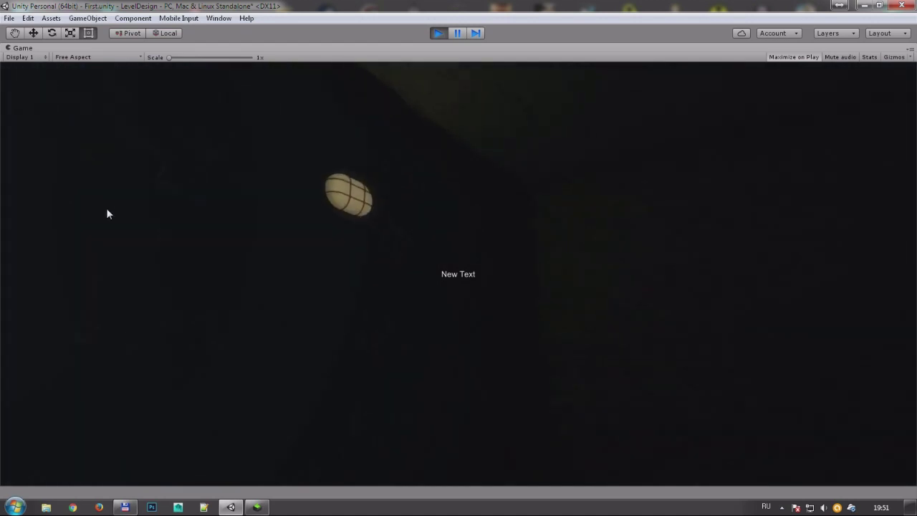
{"action": "key", "text": "w"}
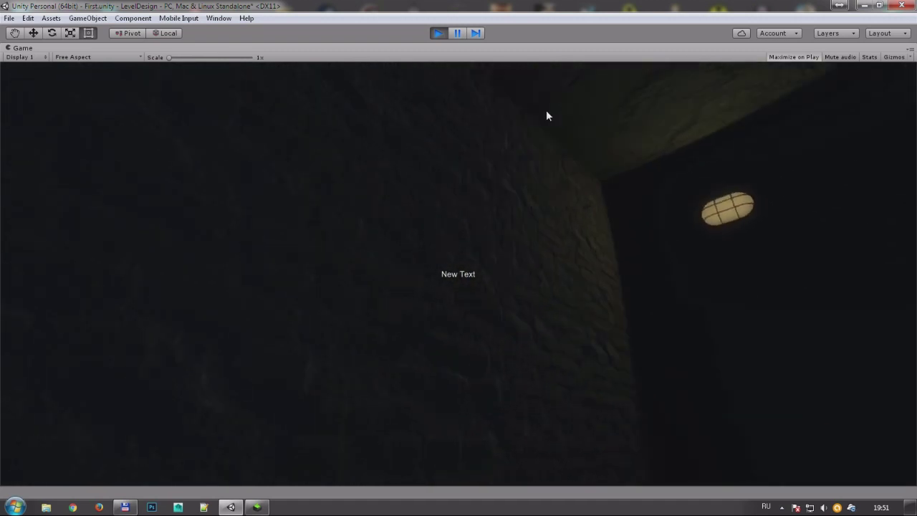
{"action": "left_click", "coordinate": [436, 34]}
{"action": "left_click", "coordinate": [137, 48]}
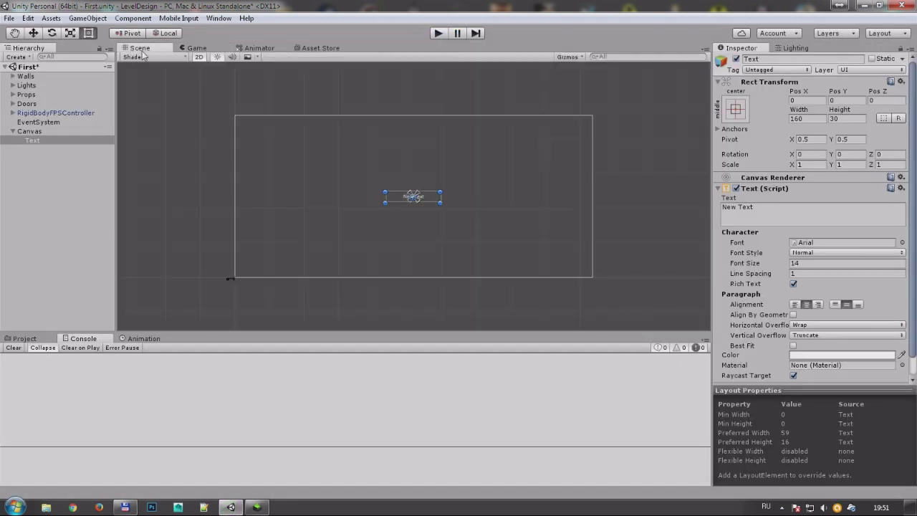
- Anchor the text to the canvas's top-left preset
{"action": "left_click", "coordinate": [737, 111]}
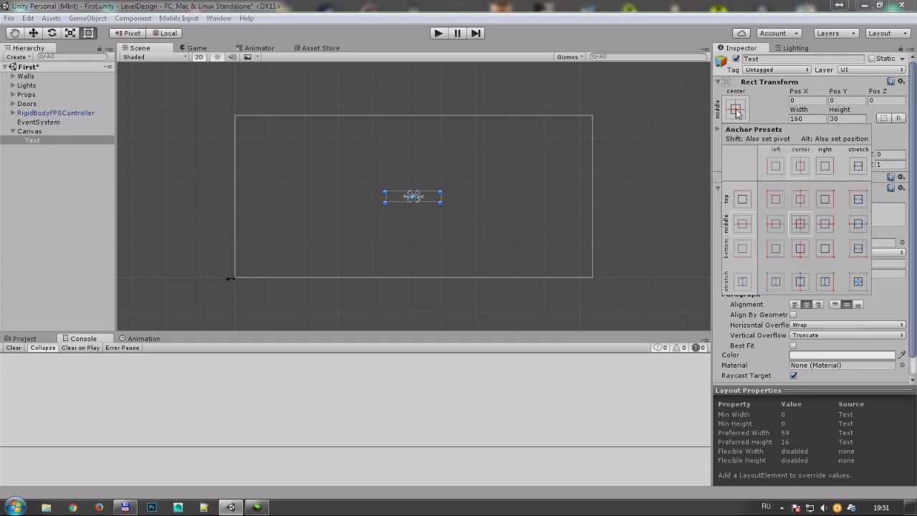
{"action": "left_click", "coordinate": [777, 200]}
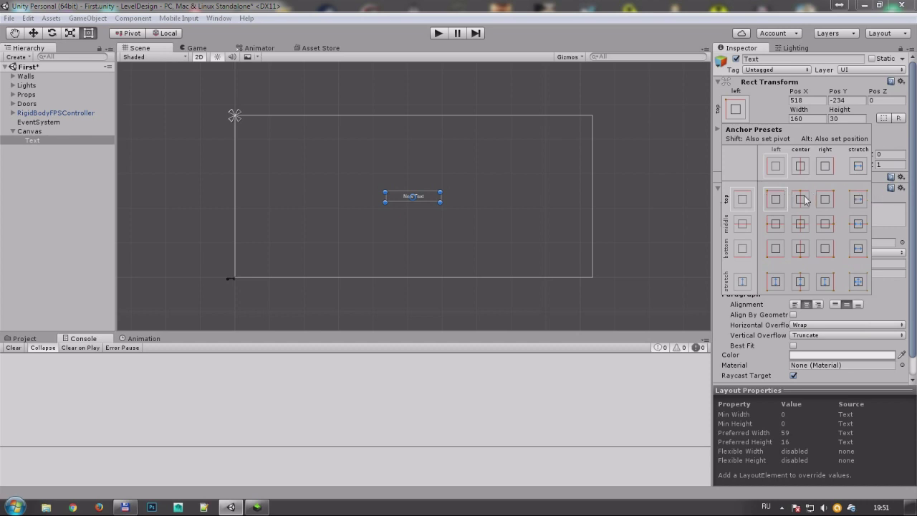
{"action": "left_click", "coordinate": [881, 201]}
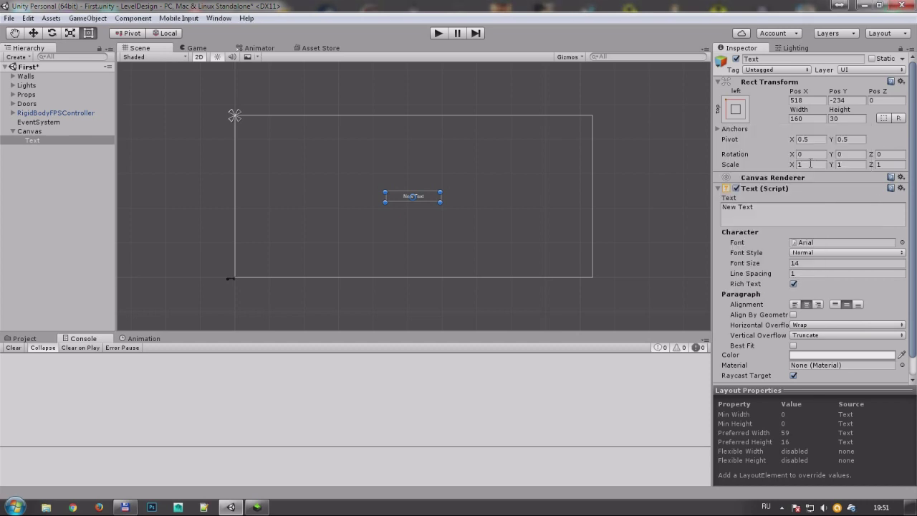
- Set the text's pivot to 0, 1
{"action": "scroll", "coordinate": [411, 201], "scroll_direction": "up", "scroll_amount": 4}
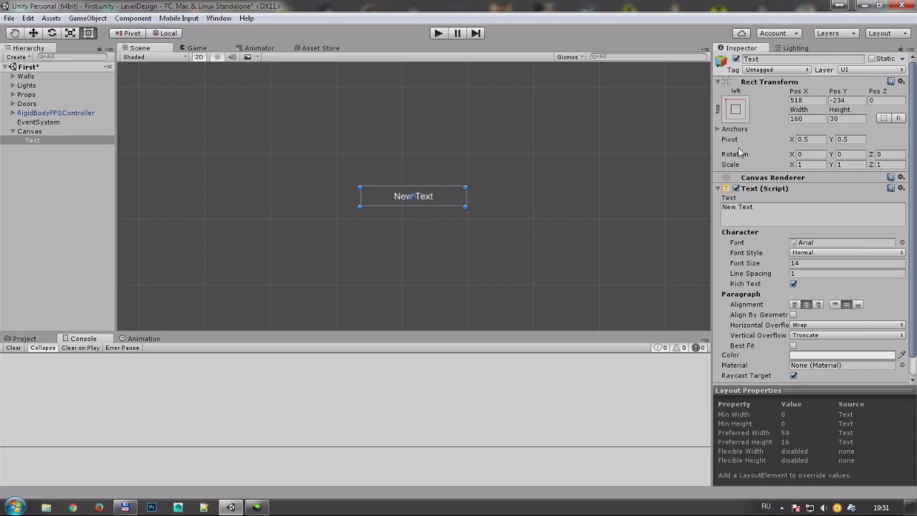
{"action": "left_click", "coordinate": [813, 139]}
{"action": "type", "text": "1"}
{"action": "left_click", "coordinate": [856, 139]}
{"action": "type", "text": "0"}
- Zero the text's Pos X and Pos Y and start a test run with Ctrl+P
{"action": "left_click", "coordinate": [817, 118]}
{"action": "left_click", "coordinate": [816, 101]}
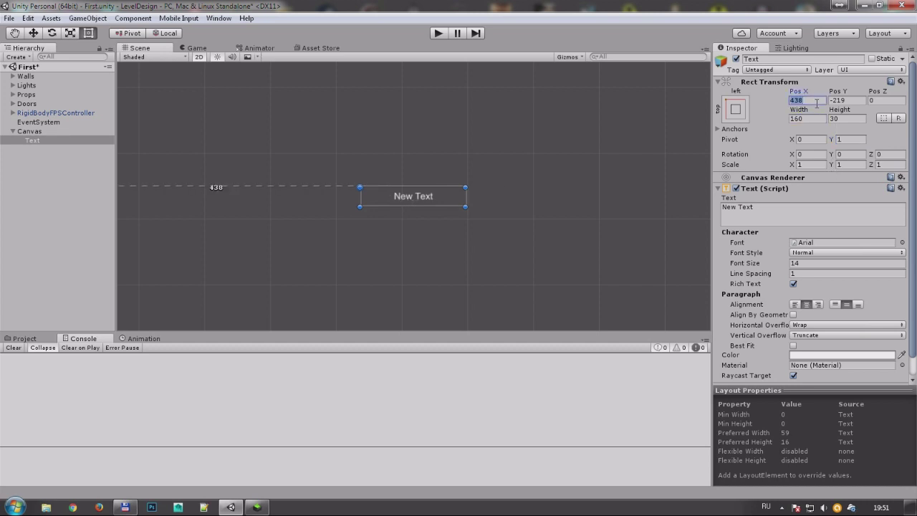
{"action": "type", "text": "0"}
{"action": "left_click", "coordinate": [851, 101]}
{"action": "type", "text": "0"}
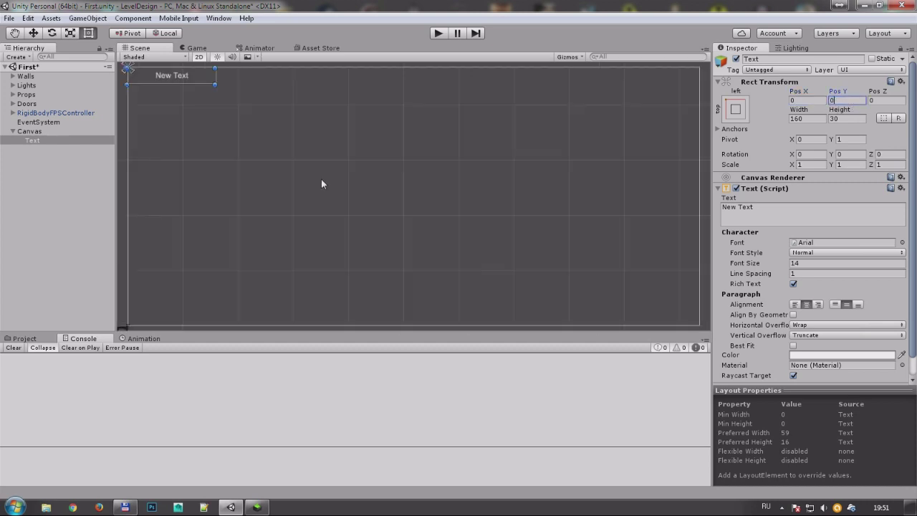
{"action": "key", "text": "ctrl+p"}
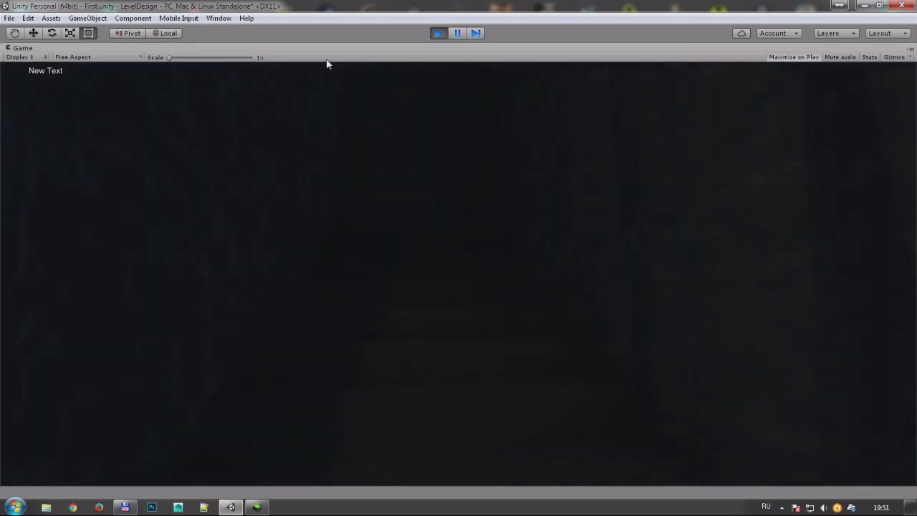
- Stop the run, change the label's text to 'Некий текст', and select the Canvas
{"action": "left_click", "coordinate": [442, 36]}
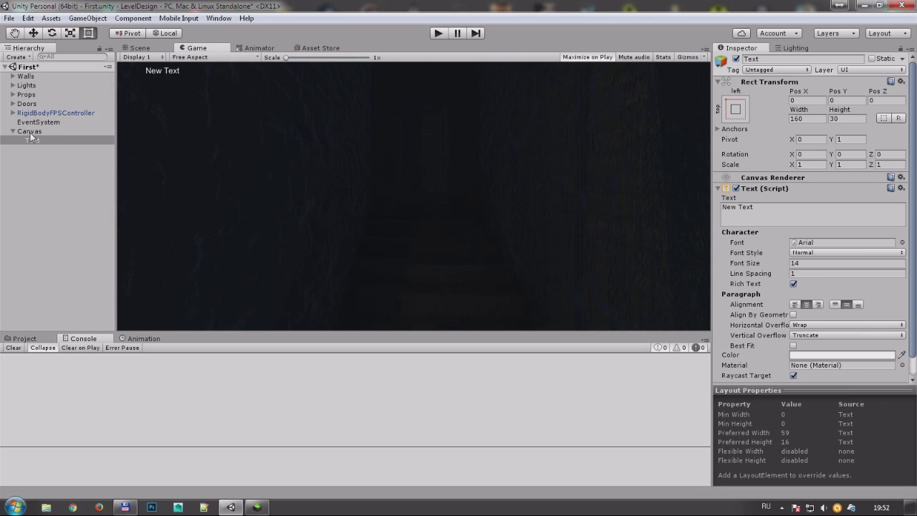
{"action": "left_click", "coordinate": [753, 212]}
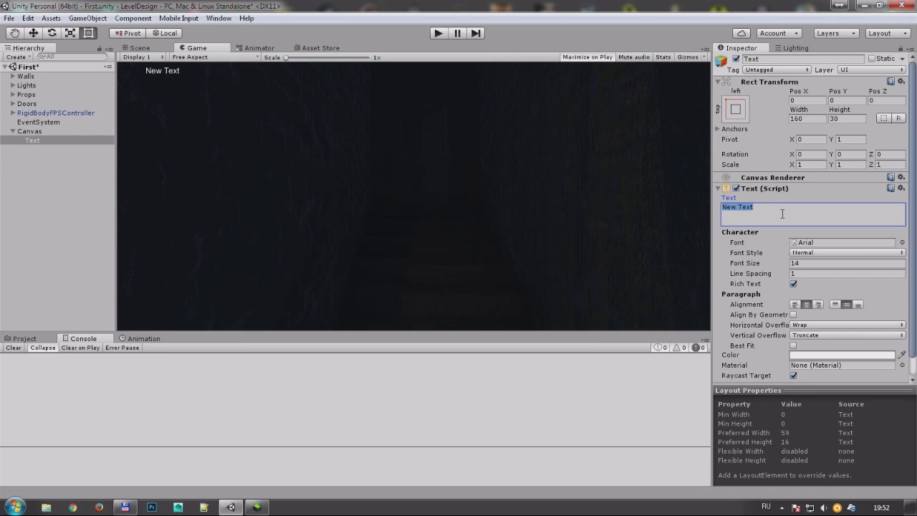
{"action": "type", "text": "Некий "}
{"action": "type", "text": "текст"}
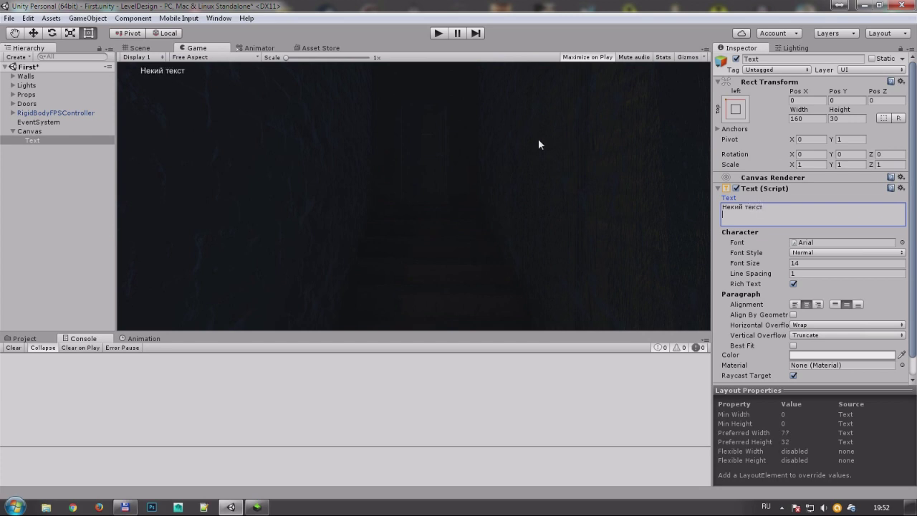
{"action": "left_click", "coordinate": [29, 132]}
- Add a UI Image under Canvas and return to the Scene view
{"action": "right_click", "coordinate": [30, 131]}
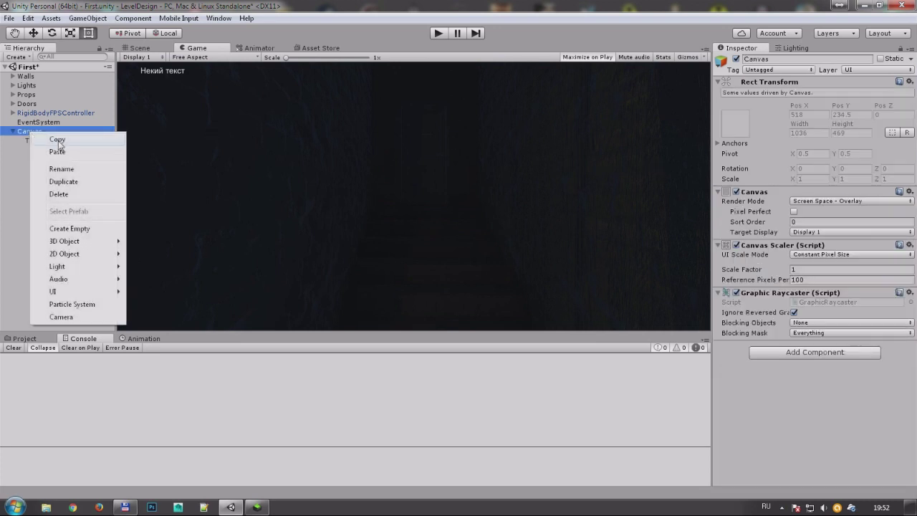
{"action": "mouse_move", "coordinate": [76, 260]}
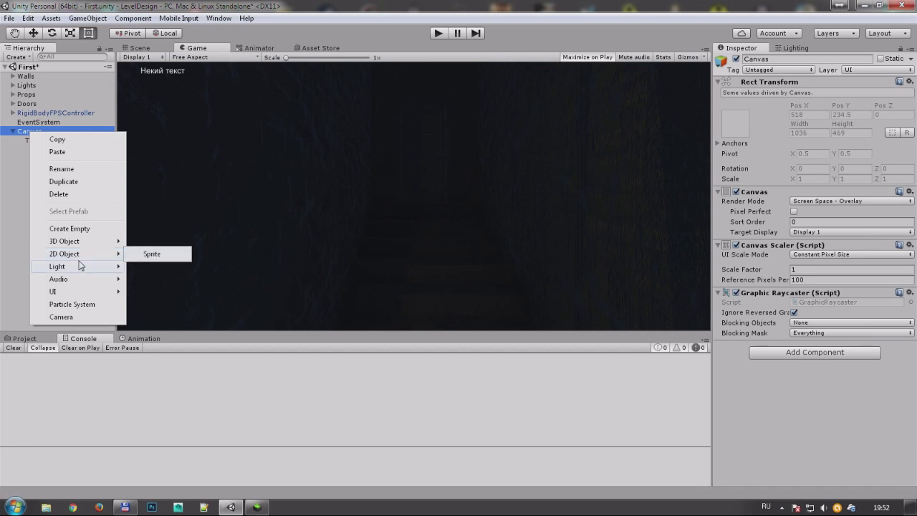
{"action": "mouse_move", "coordinate": [76, 293]}
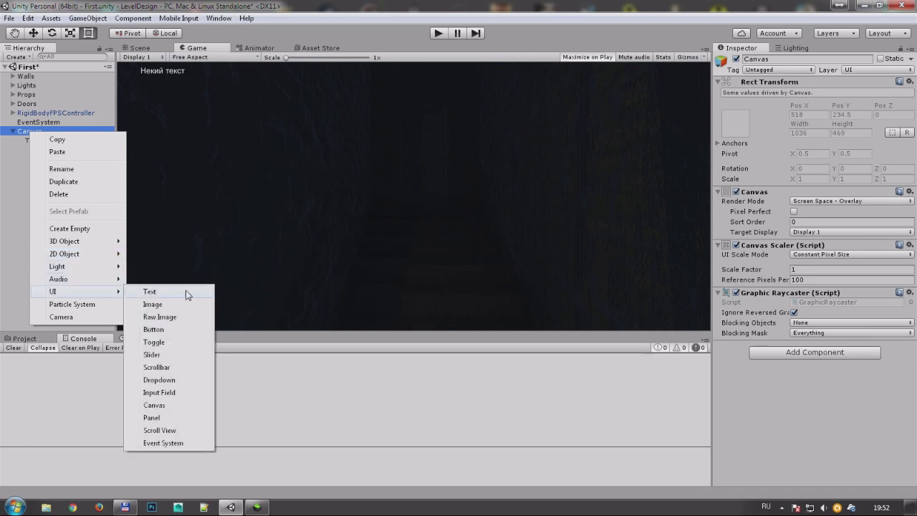
{"action": "left_click", "coordinate": [159, 304]}
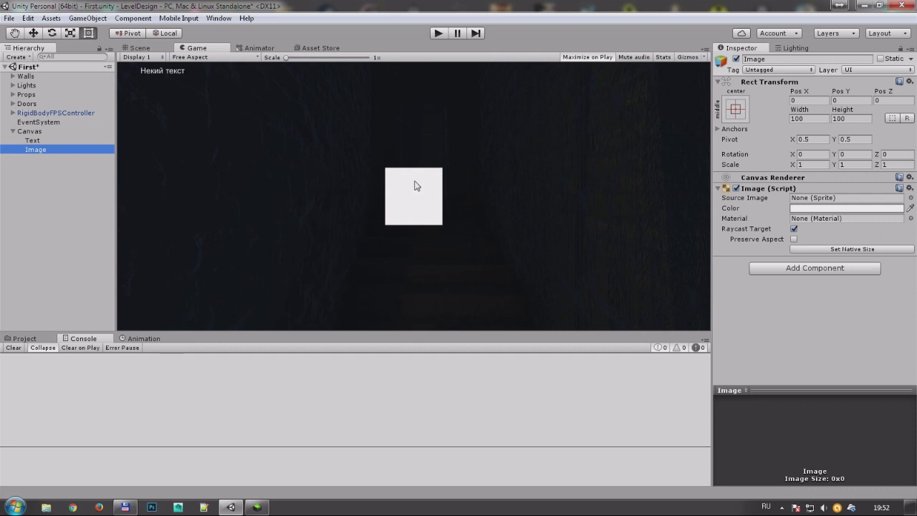
{"action": "left_click", "coordinate": [147, 50]}
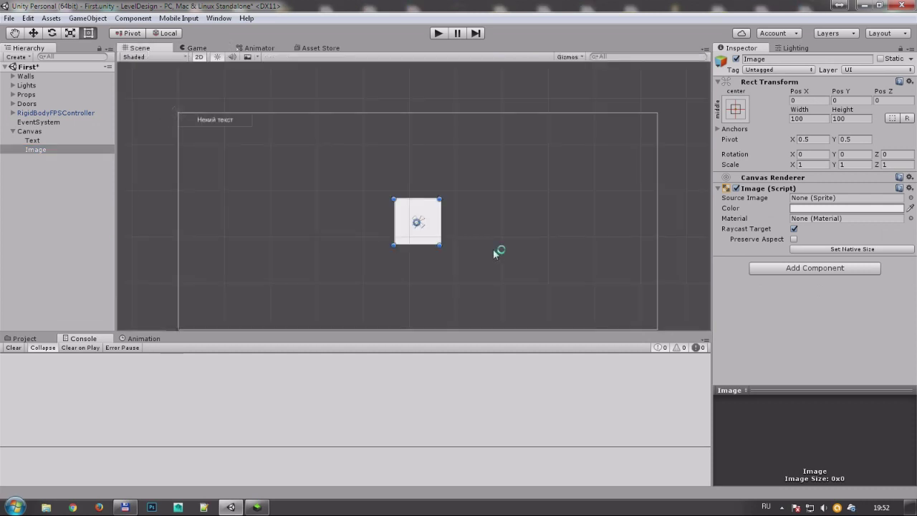
{"action": "scroll", "coordinate": [472, 256], "scroll_direction": "up", "scroll_amount": 3}
{"action": "scroll", "coordinate": [461, 258], "scroll_direction": "down", "scroll_amount": 2}
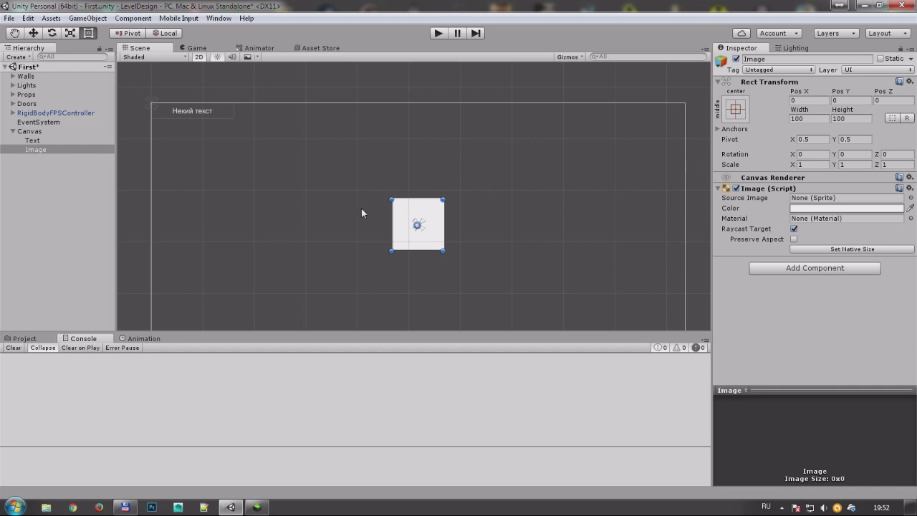
- Open the Source Image sprite list and preview sprites like ButtonAcceleratorOverSprite
{"action": "left_click", "coordinate": [865, 198]}
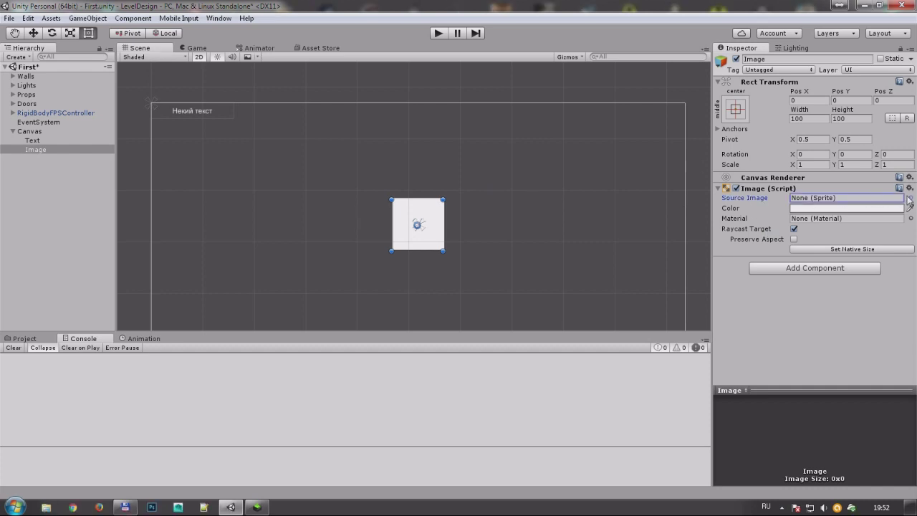
{"action": "left_click", "coordinate": [909, 199]}
{"action": "left_click", "coordinate": [503, 164]}
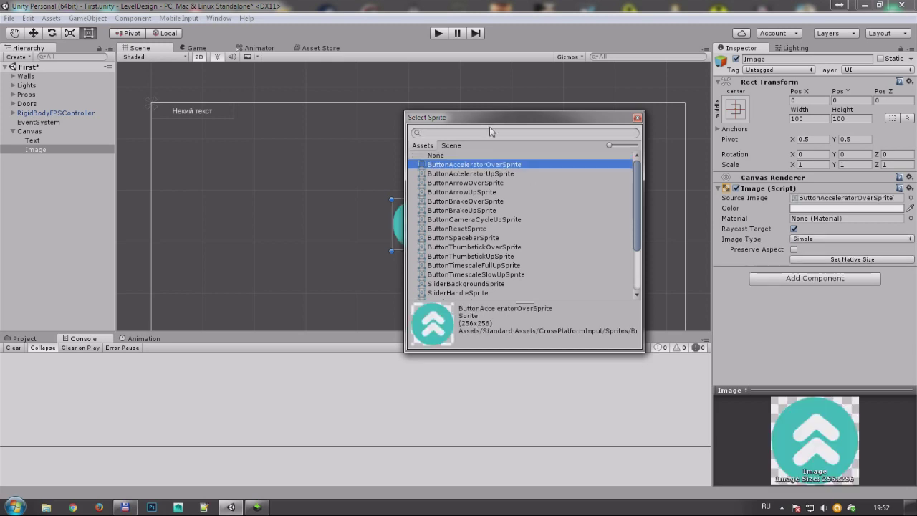
{"action": "left_click_drag", "start_coordinate": [491, 117], "coordinate": [655, 128]}
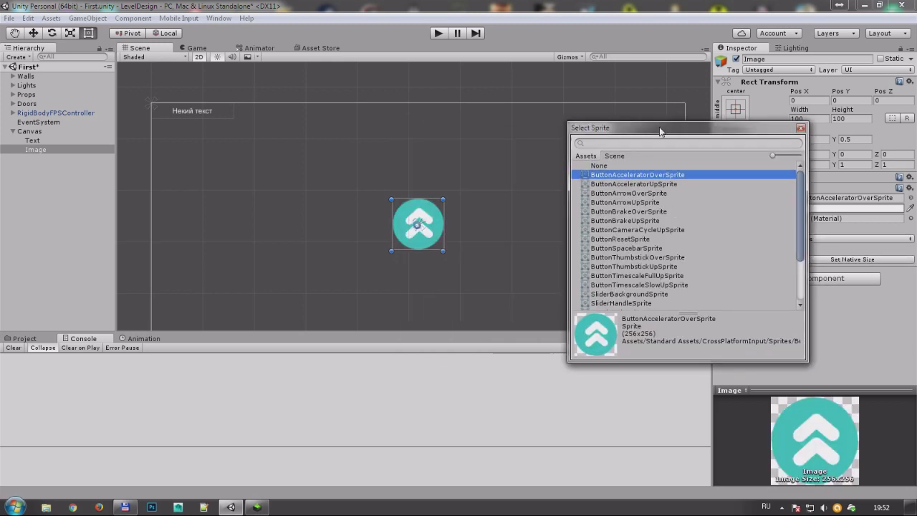
{"action": "left_click", "coordinate": [625, 184]}
{"action": "left_click", "coordinate": [623, 194]}
{"action": "left_click", "coordinate": [617, 203]}
- Assign ButtonResetSprite and drag the icon toward the canvas's top-left
{"action": "left_click", "coordinate": [615, 221]}
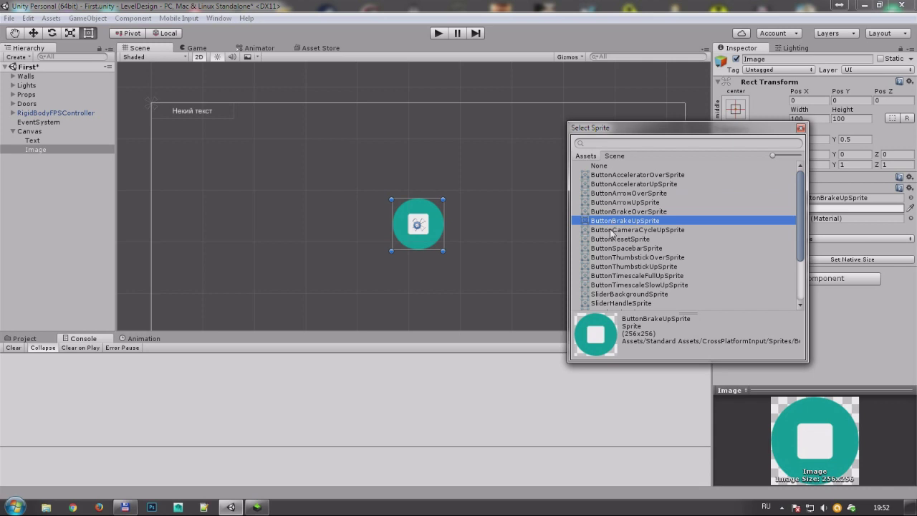
{"action": "left_click", "coordinate": [612, 239]}
{"action": "left_click", "coordinate": [614, 266]}
{"action": "left_click", "coordinate": [623, 248]}
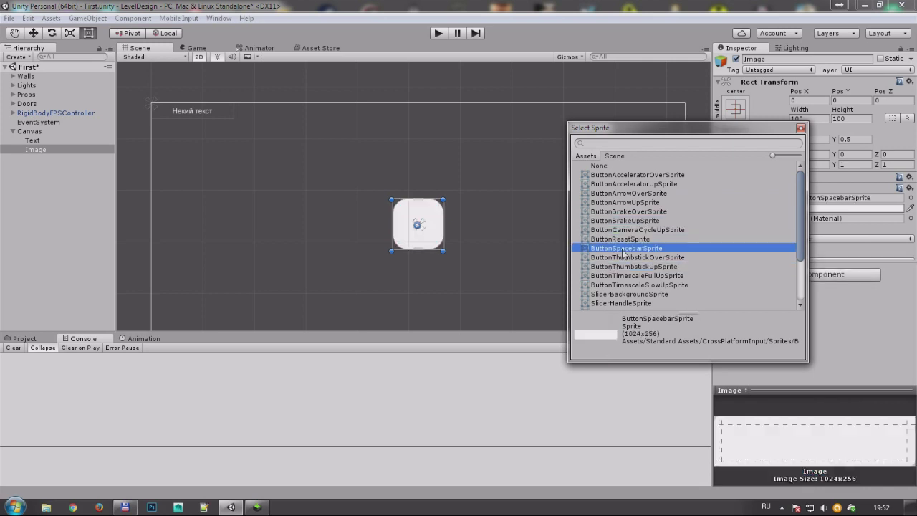
{"action": "left_click", "coordinate": [620, 239]}
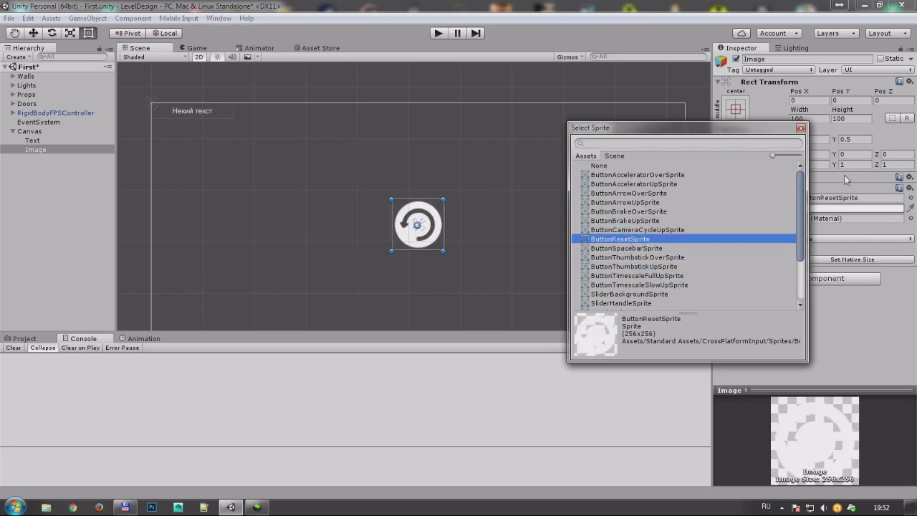
{"action": "mouse_move", "coordinate": [433, 216]}
{"action": "left_mouse_down"}
{"action": "mouse_move", "coordinate": [213, 155]}
{"action": "mouse_move", "coordinate": [199, 142]}
{"action": "left_mouse_up"}
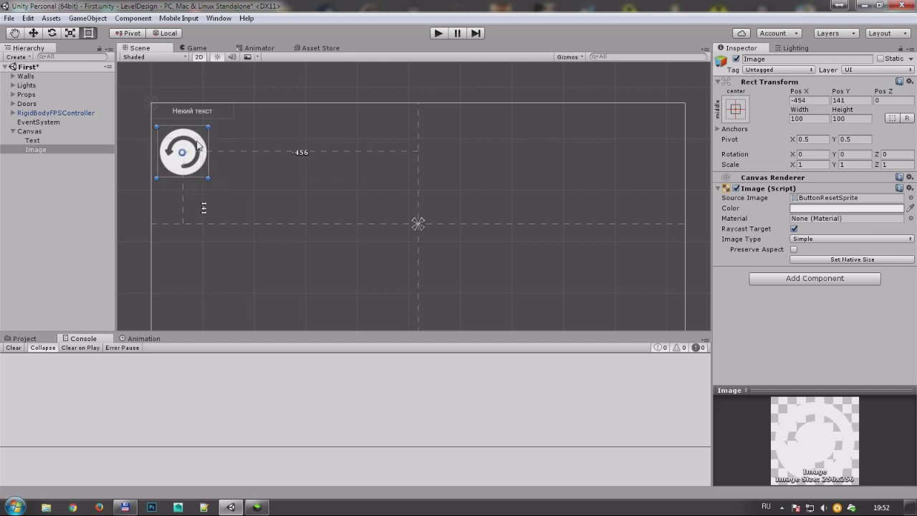
- Place the reset icon just under the Некий текст label and check it in the Game view
{"action": "left_click_drag", "start_coordinate": [200, 142], "coordinate": [192, 139]}
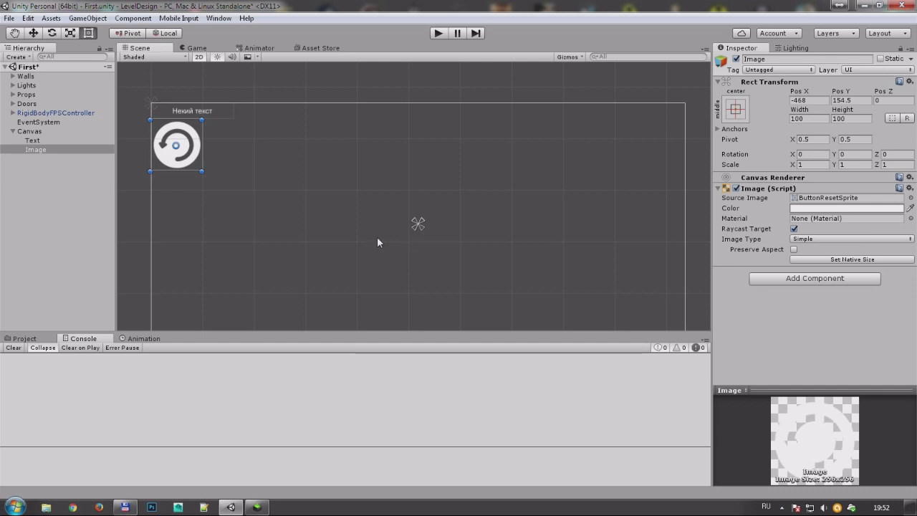
{"action": "scroll", "coordinate": [143, 117], "scroll_direction": "up", "scroll_amount": 3, "text": "alt"}
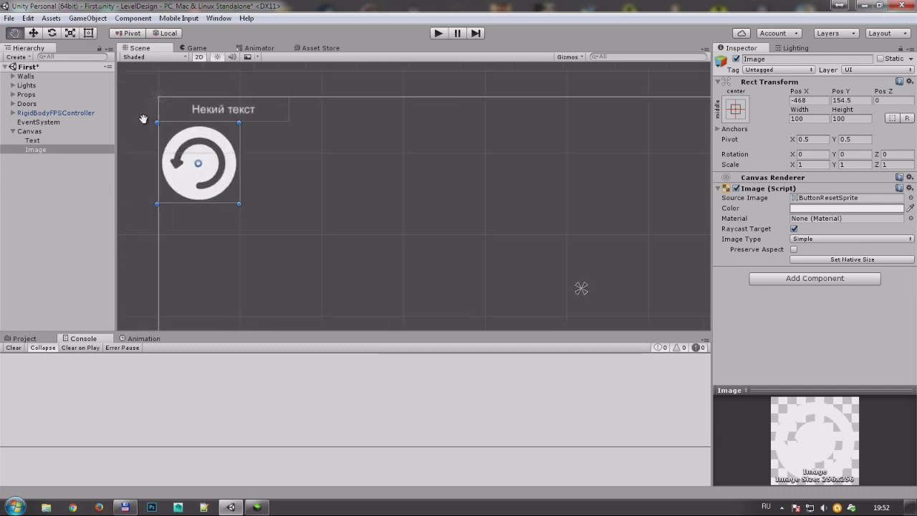
{"action": "left_click", "coordinate": [180, 107]}
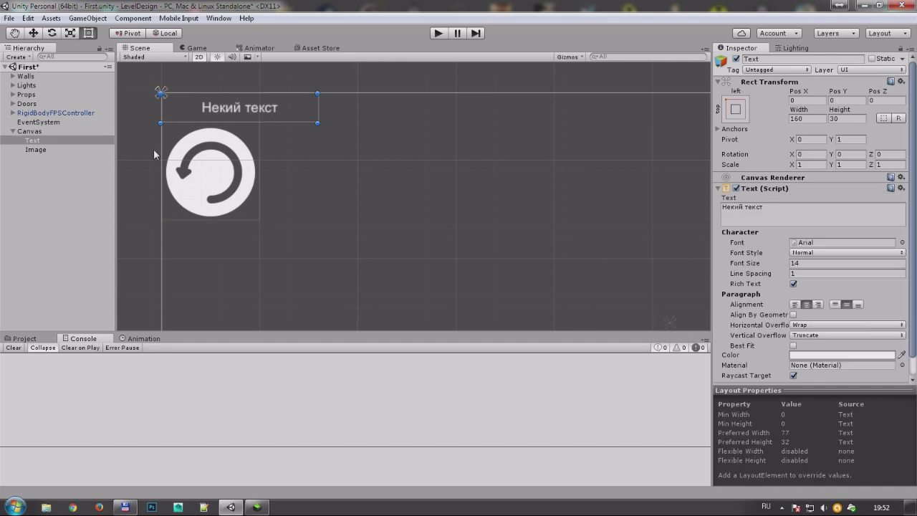
{"action": "left_click", "coordinate": [179, 189]}
{"action": "left_click", "coordinate": [195, 48]}
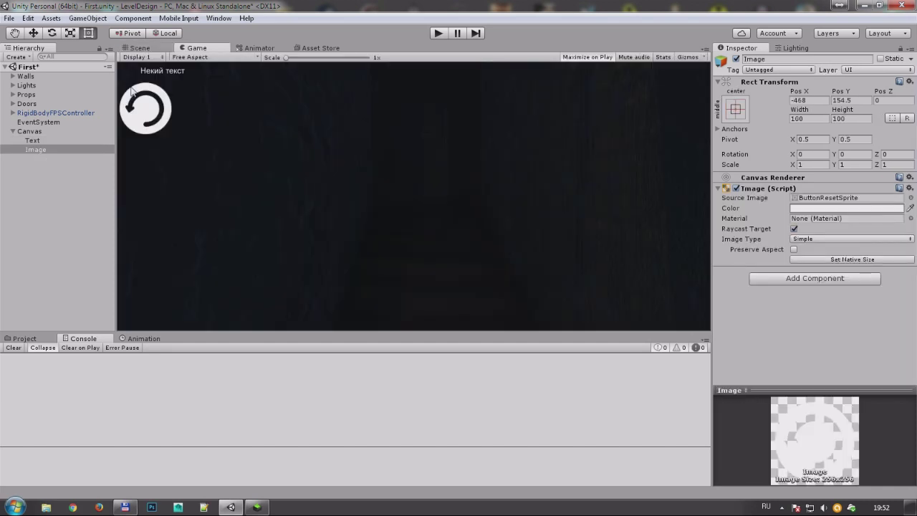
{"action": "left_click", "coordinate": [146, 48]}
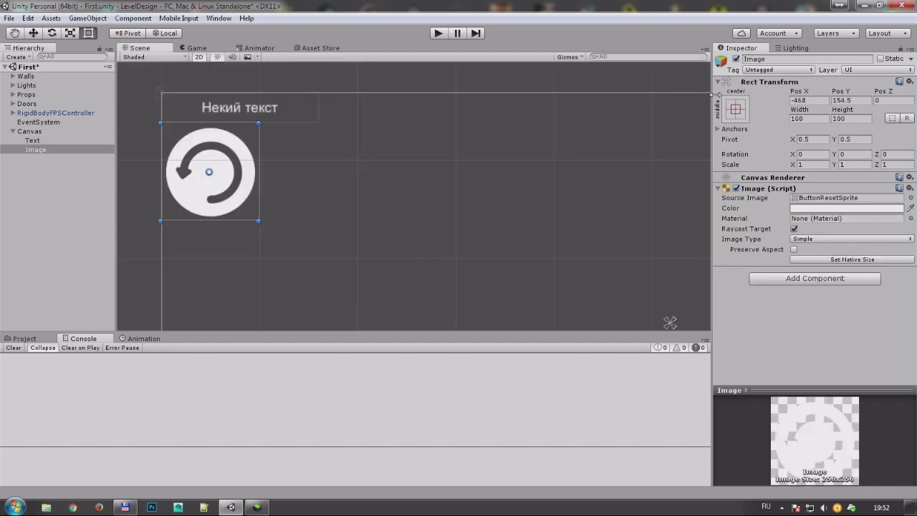
- Test-play the scene in the Game view, then stop and return to the Scene
{"action": "left_click", "coordinate": [735, 109]}
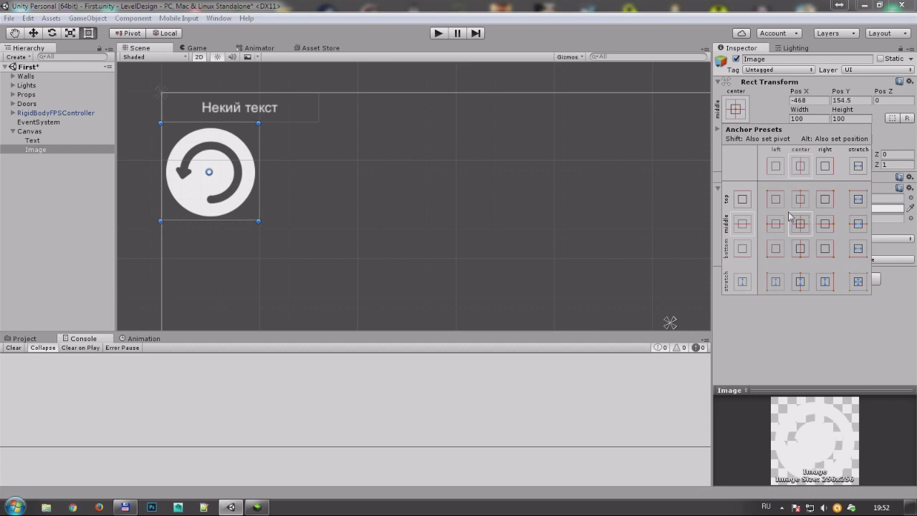
{"action": "left_click", "coordinate": [207, 45]}
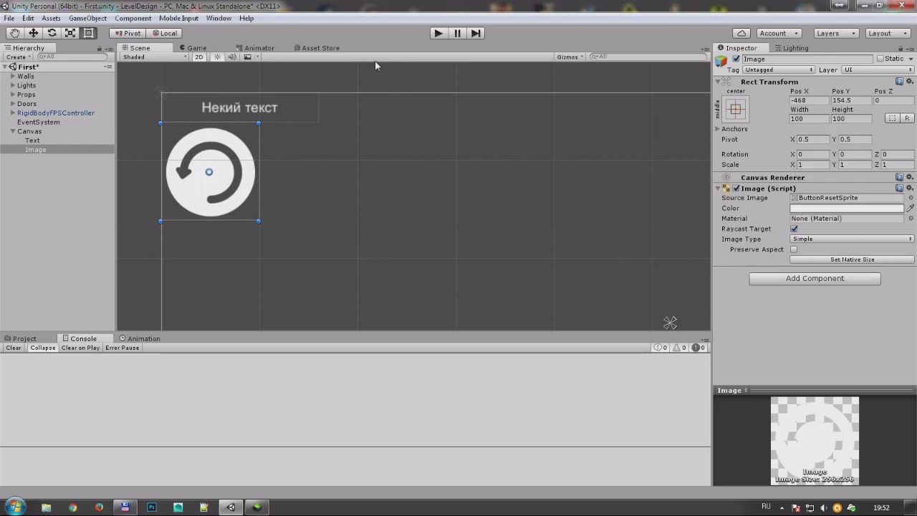
{"action": "left_click", "coordinate": [195, 49]}
{"action": "left_click", "coordinate": [435, 34]}
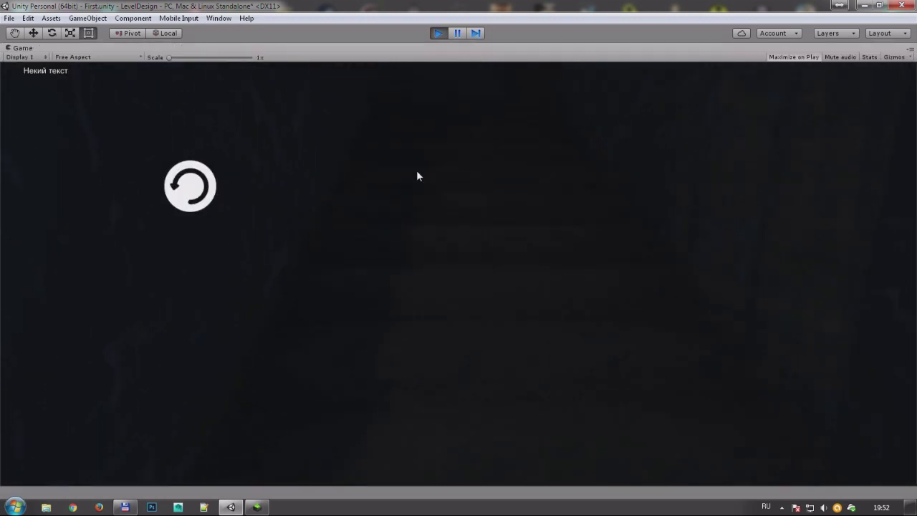
{"action": "left_click", "coordinate": [436, 34]}
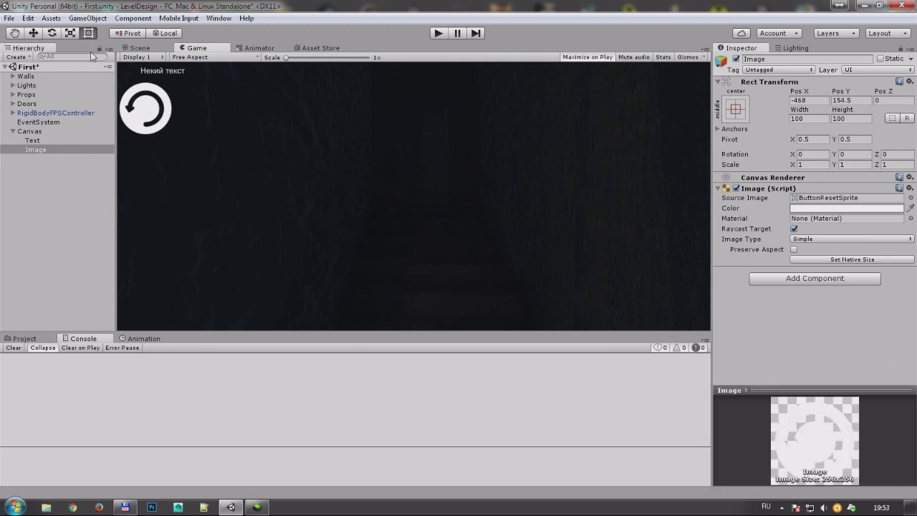
{"action": "left_click", "coordinate": [138, 49]}
- Set the image's anchor preset to top-left, then play and stop to verify
{"action": "left_click", "coordinate": [744, 113]}
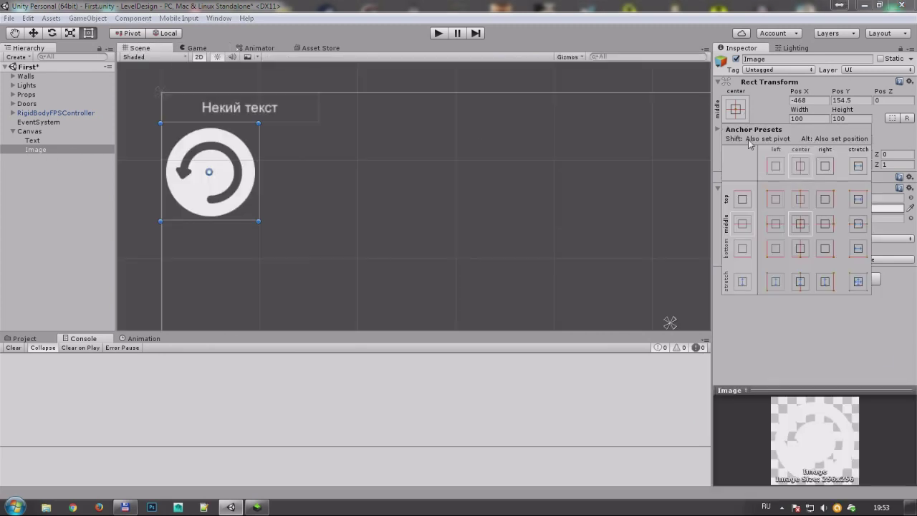
{"action": "left_click", "coordinate": [774, 199]}
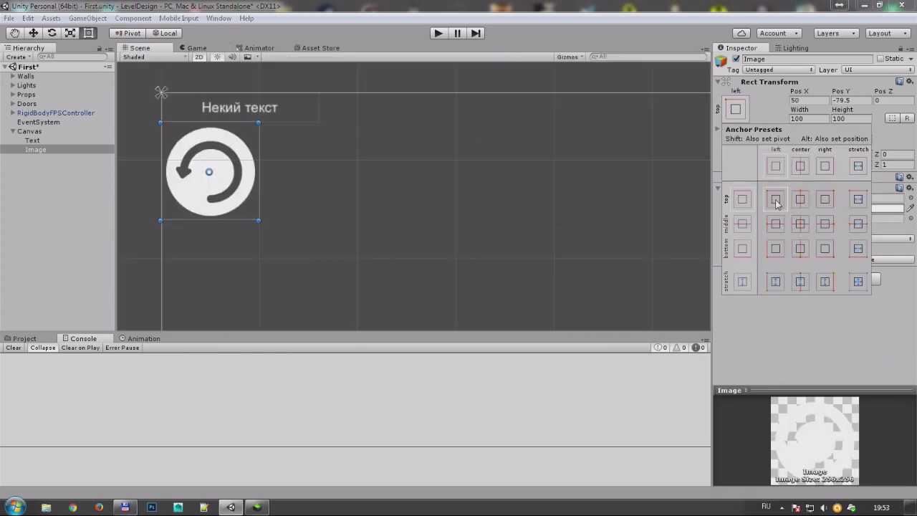
{"action": "left_click", "coordinate": [439, 34]}
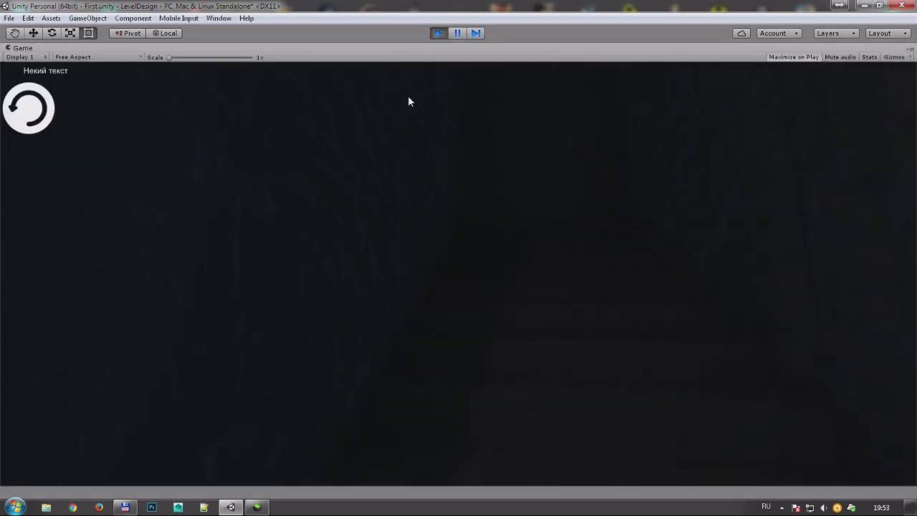
{"action": "left_click", "coordinate": [440, 34]}
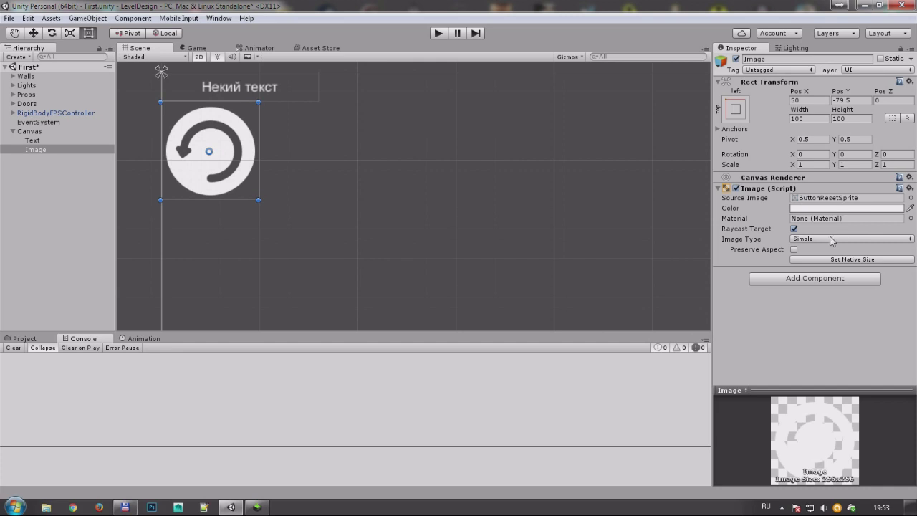
- Try Set Native Size on the image, then undo it to keep 100x100
{"action": "left_click", "coordinate": [832, 241]}
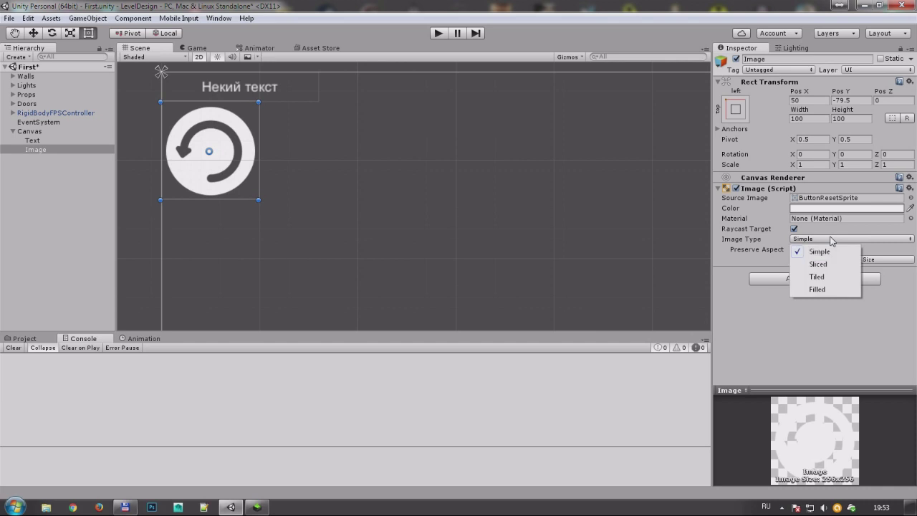
{"action": "left_click", "coordinate": [879, 302]}
{"action": "left_click", "coordinate": [880, 259]}
{"action": "key", "text": "ctrl+z"}
- Add a new UI Button under the Canvas from its right-click UI menu
{"action": "left_click", "coordinate": [29, 131]}
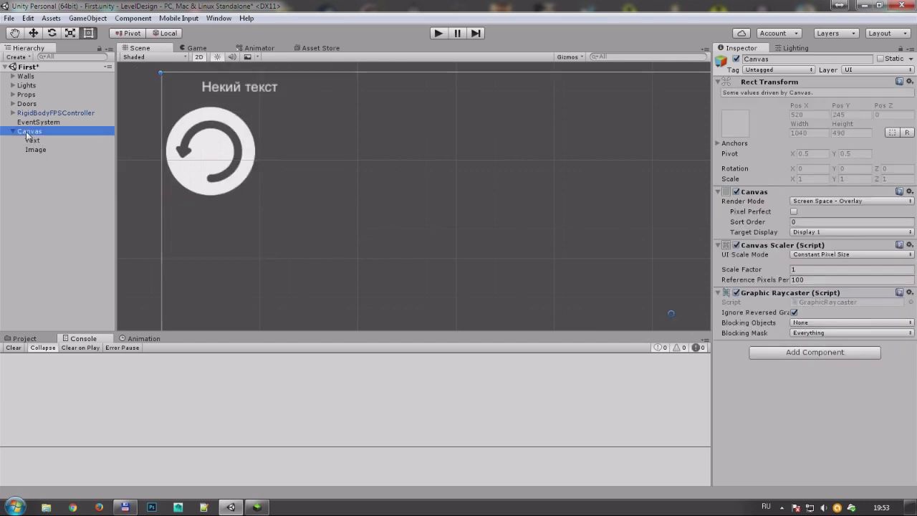
{"action": "right_click", "coordinate": [27, 132]}
{"action": "left_click", "coordinate": [381, 5]}
{"action": "right_click", "coordinate": [25, 131]}
{"action": "mouse_move", "coordinate": [79, 290]}
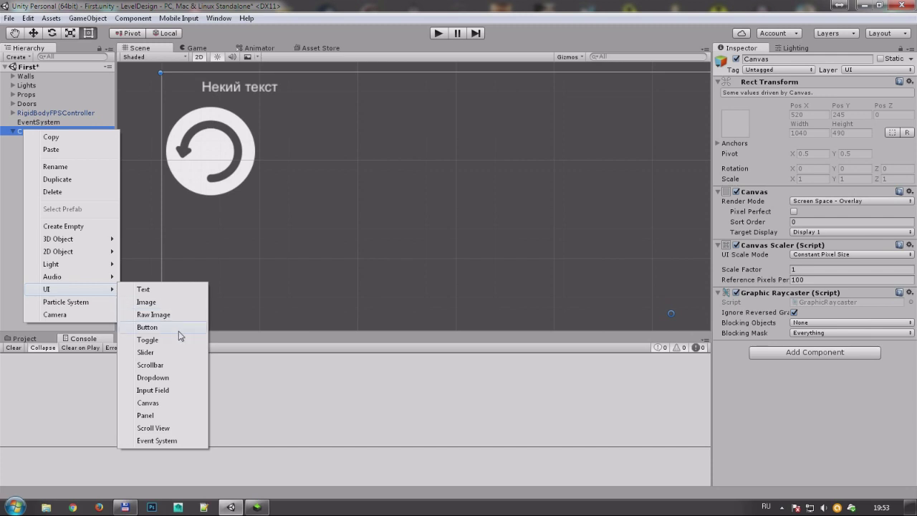
{"action": "left_click", "coordinate": [155, 327]}
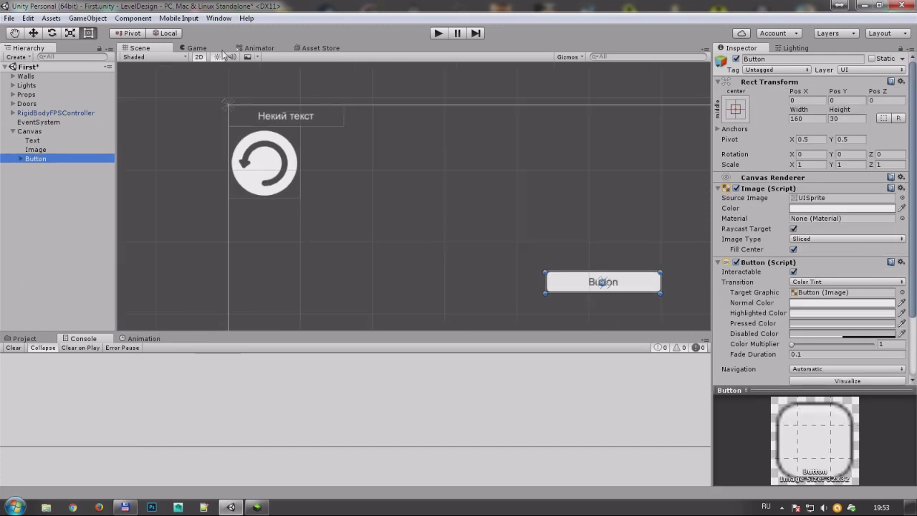
- Run the game and press the new button twice to test it, then stop
{"action": "left_click", "coordinate": [438, 35]}
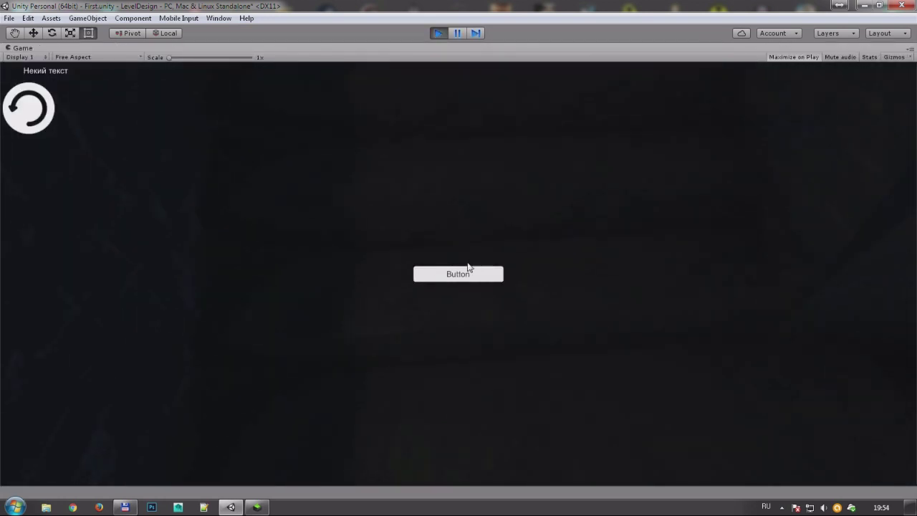
{"action": "left_click", "coordinate": [466, 275]}
{"action": "left_click", "coordinate": [467, 275]}
{"action": "left_click", "coordinate": [438, 33]}
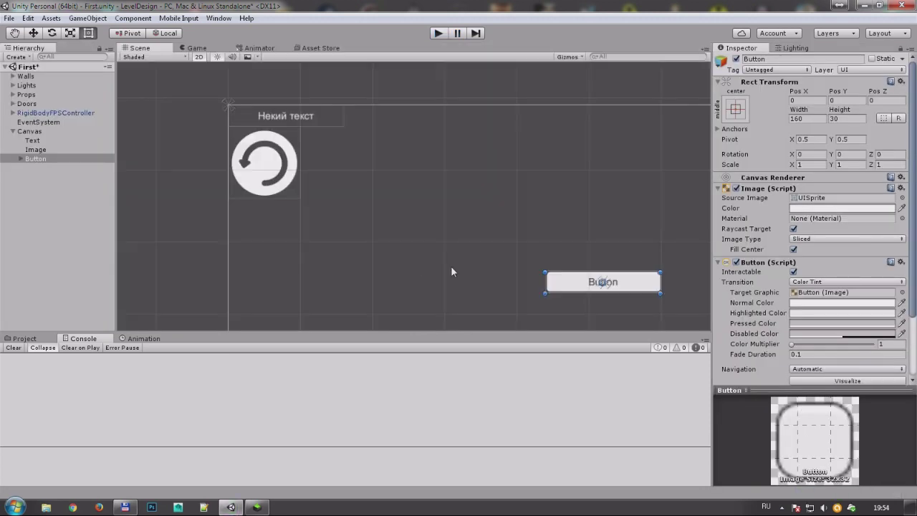
- Anchor the Button top-left, move it below the arrow icon, and select its Text child
{"action": "left_click", "coordinate": [735, 108]}
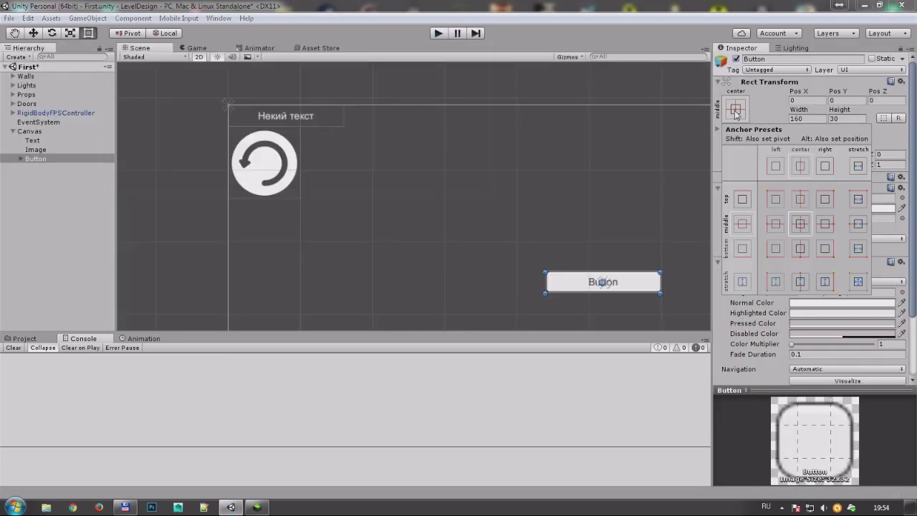
{"action": "left_click", "coordinate": [777, 193]}
{"action": "left_click", "coordinate": [645, 285]}
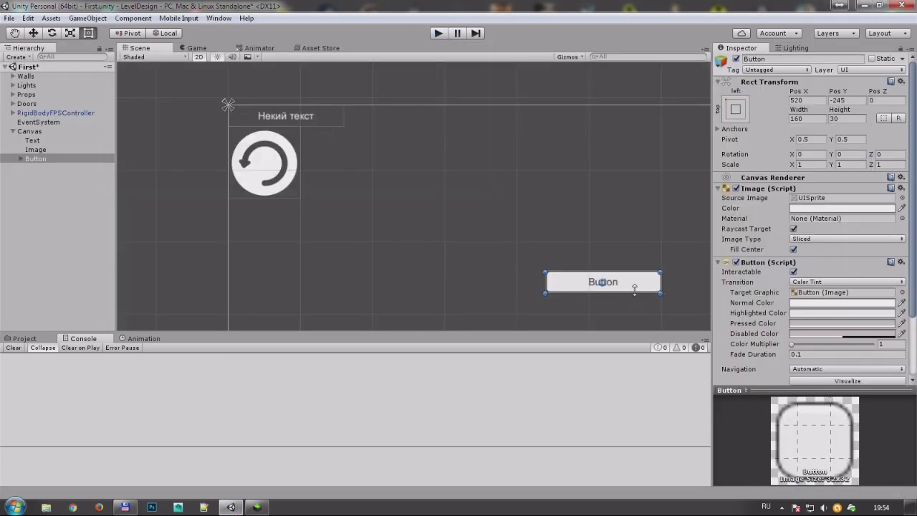
{"action": "left_click_drag", "start_coordinate": [623, 286], "coordinate": [306, 225]}
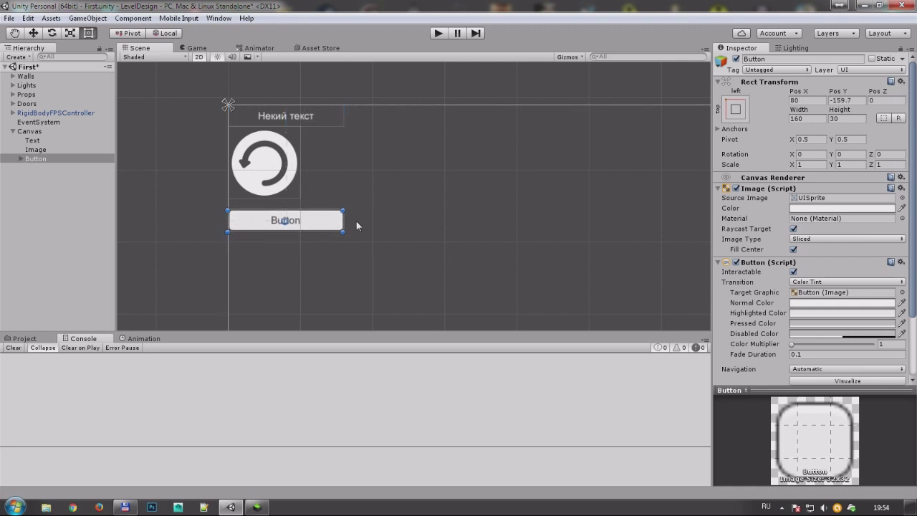
{"action": "left_click", "coordinate": [20, 159]}
{"action": "left_click", "coordinate": [36, 168]}
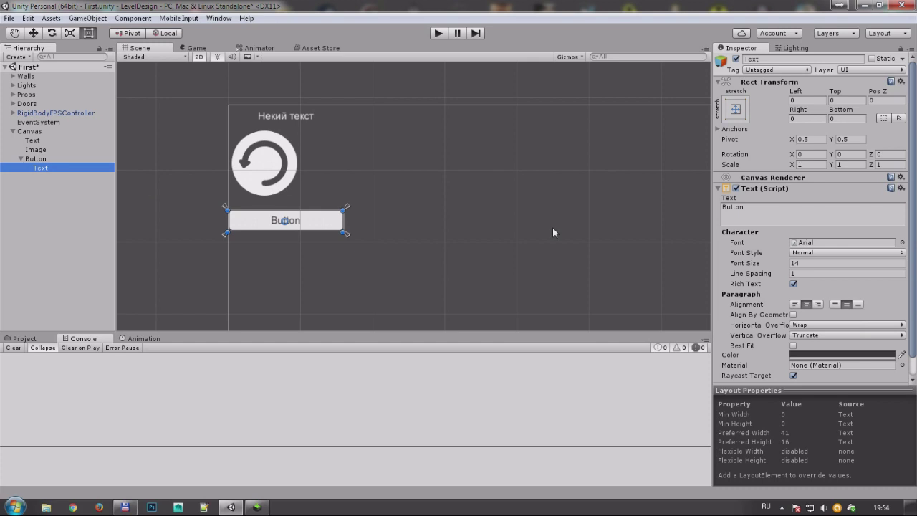
- Attach UIControlForTestrScript to the Button from the project assets
{"action": "left_click", "coordinate": [38, 158]}
{"action": "scroll", "coordinate": [835, 338], "scroll_direction": "down", "scroll_amount": 2}
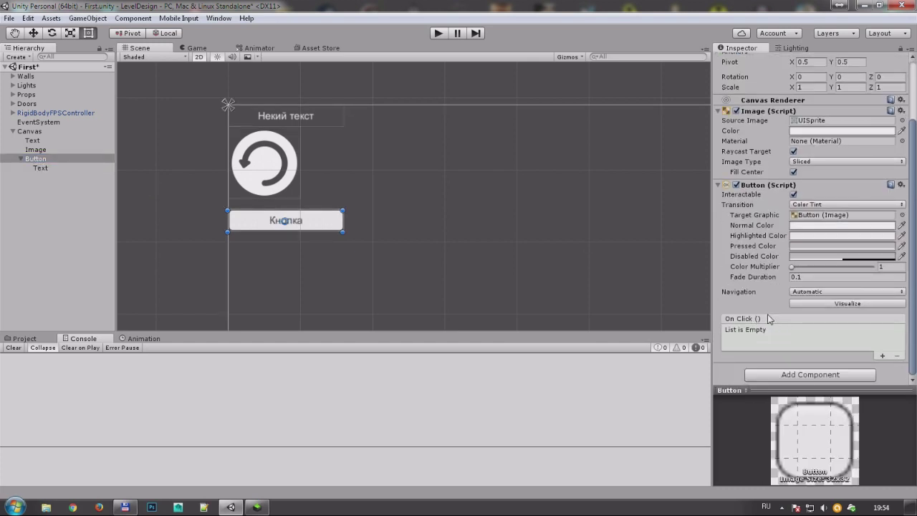
{"action": "left_click", "coordinate": [24, 338]}
{"action": "mouse_move", "coordinate": [681, 392]}
{"action": "left_mouse_down"}
{"action": "mouse_move", "coordinate": [529, 365]}
{"action": "mouse_move", "coordinate": [36, 161]}
{"action": "left_mouse_up"}
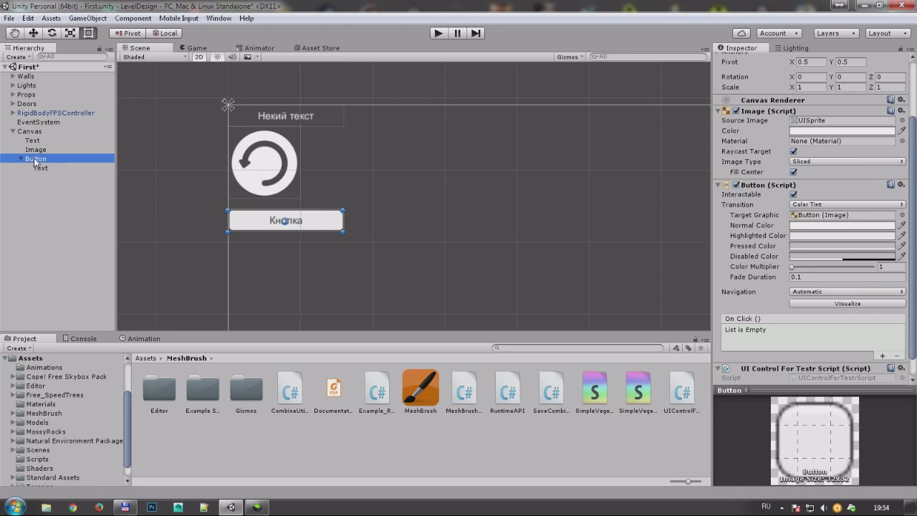
- Add an On Click entry targeting the Button that calls UIControlForTestrScript.BClick
{"action": "left_click", "coordinate": [883, 356]}
{"action": "left_click_drag", "start_coordinate": [34, 160], "coordinate": [741, 344]}
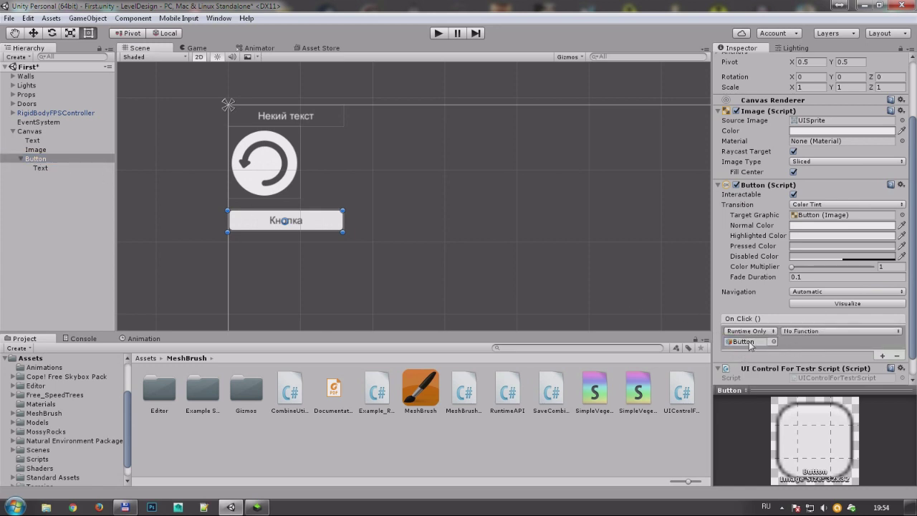
{"action": "left_click", "coordinate": [815, 331]}
{"action": "mouse_move", "coordinate": [820, 425]}
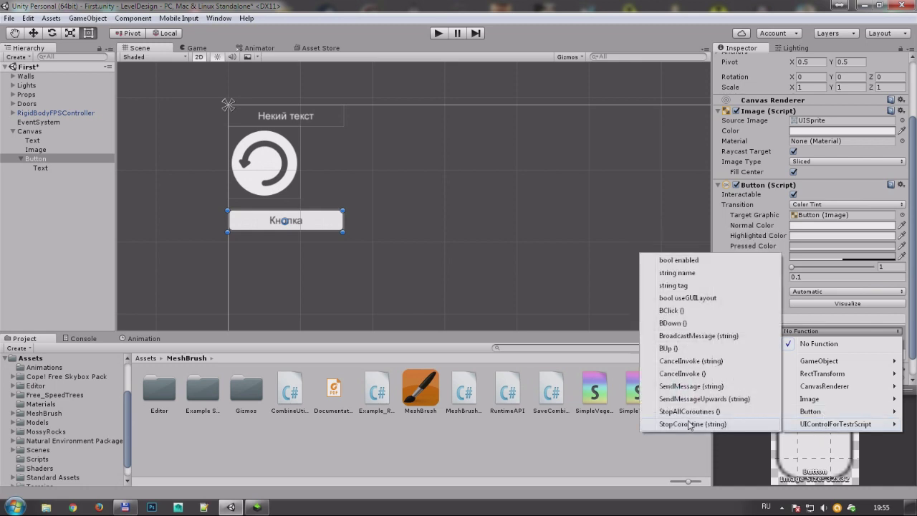
{"action": "left_click", "coordinate": [673, 311]}
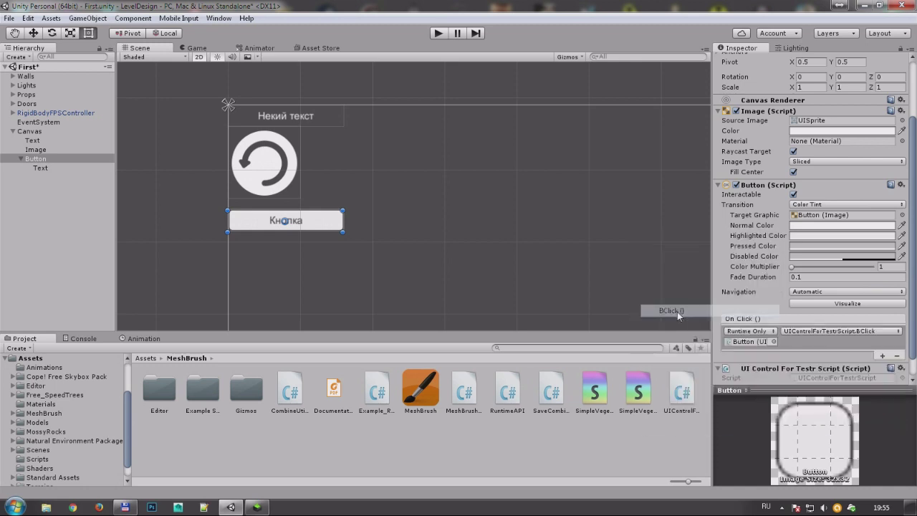
{"action": "double_click", "coordinate": [686, 396]}
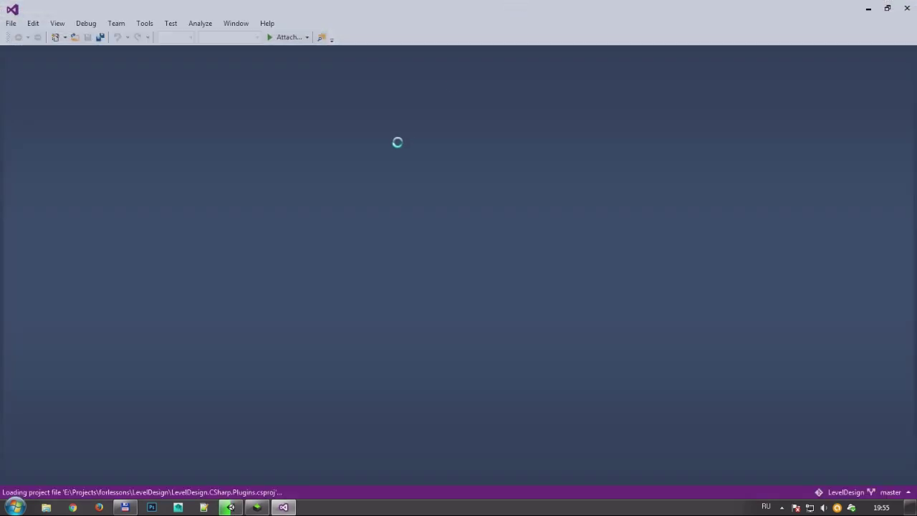
- Read the UIControlForTestrScript class and its BClick log message in Visual Studio, then return to Unity
{"action": "mouse_move", "coordinate": [259, 511]}
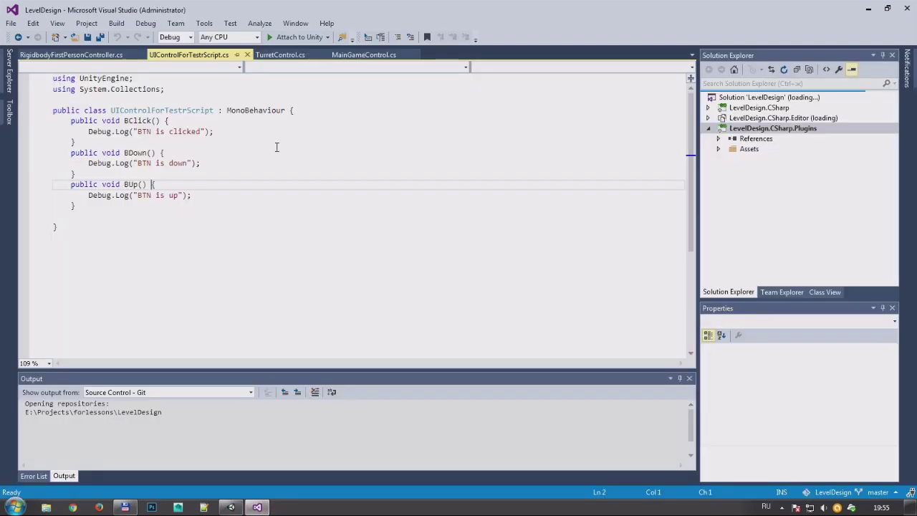
{"action": "left_click", "coordinate": [311, 112]}
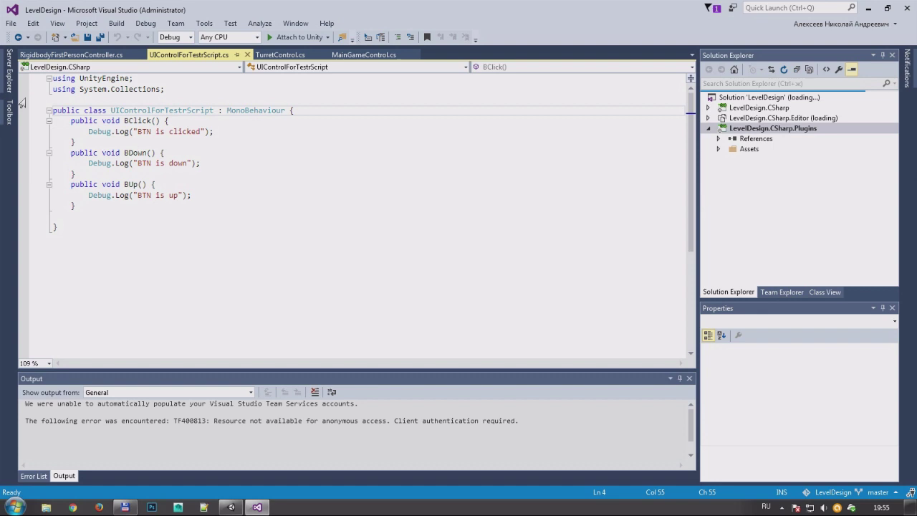
{"action": "left_click", "coordinate": [137, 120]}
{"action": "left_click", "coordinate": [150, 131]}
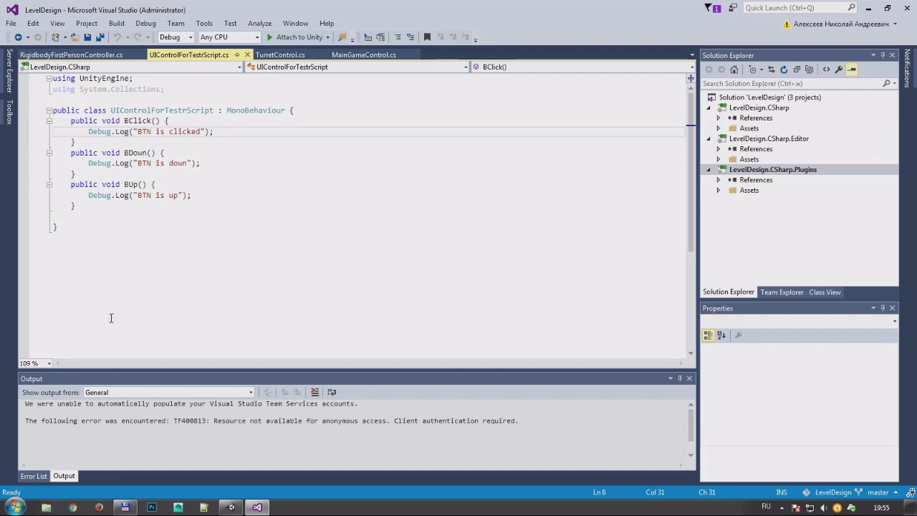
{"action": "left_click", "coordinate": [231, 507]}
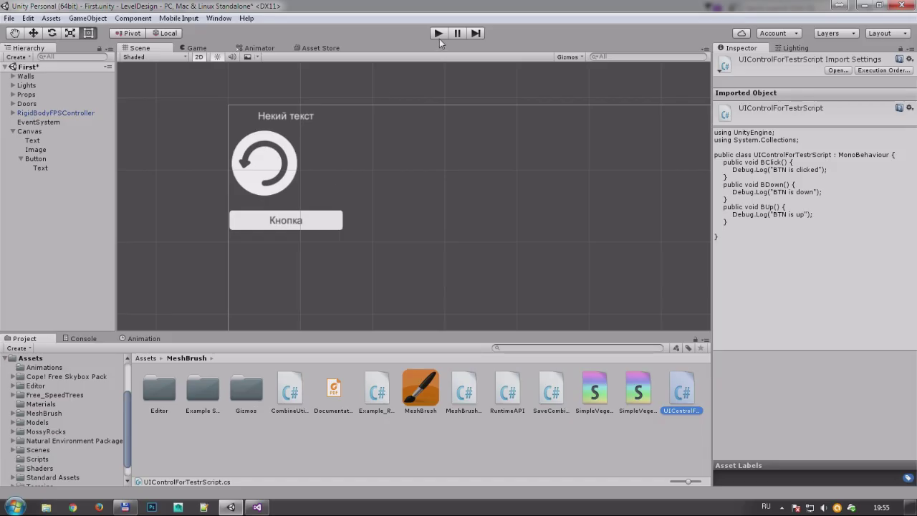
- Run the game, press Кнопка to log the click, stop, and clear the Console
{"action": "left_click", "coordinate": [438, 34]}
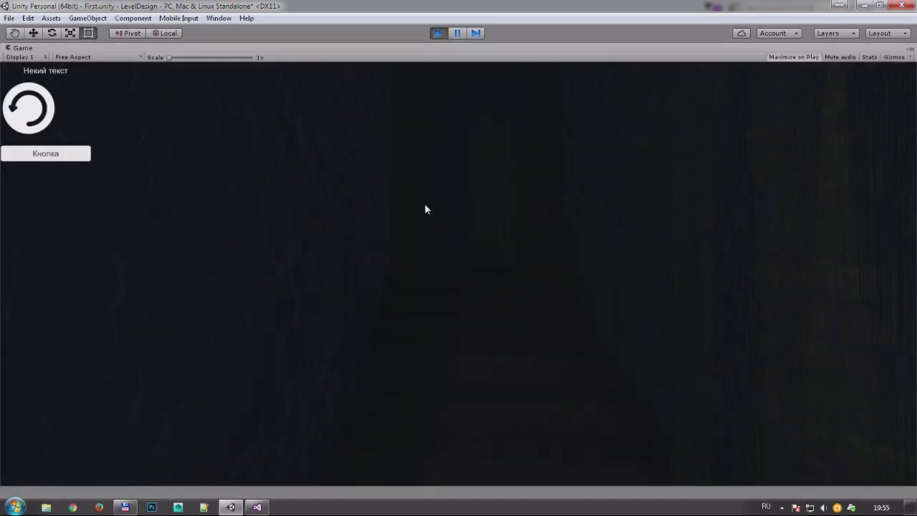
{"action": "left_click", "coordinate": [57, 157]}
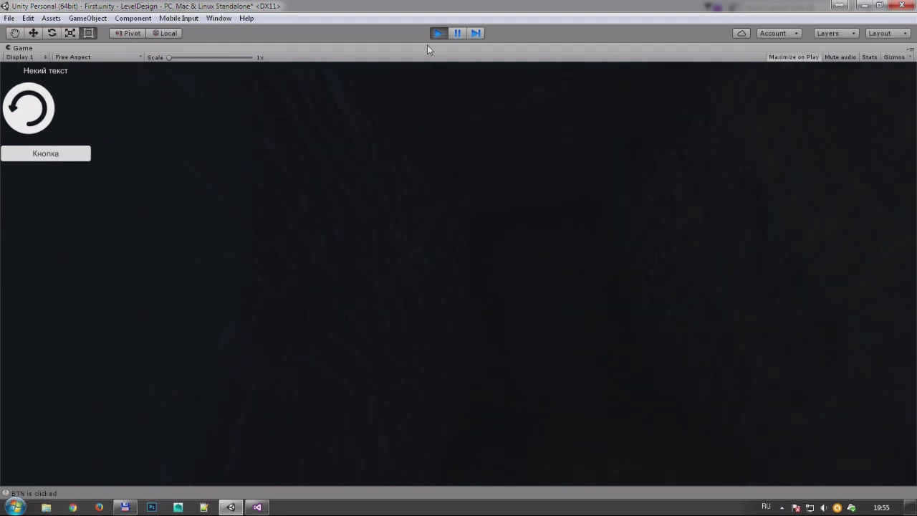
{"action": "left_click", "coordinate": [438, 33]}
{"action": "left_click", "coordinate": [80, 338]}
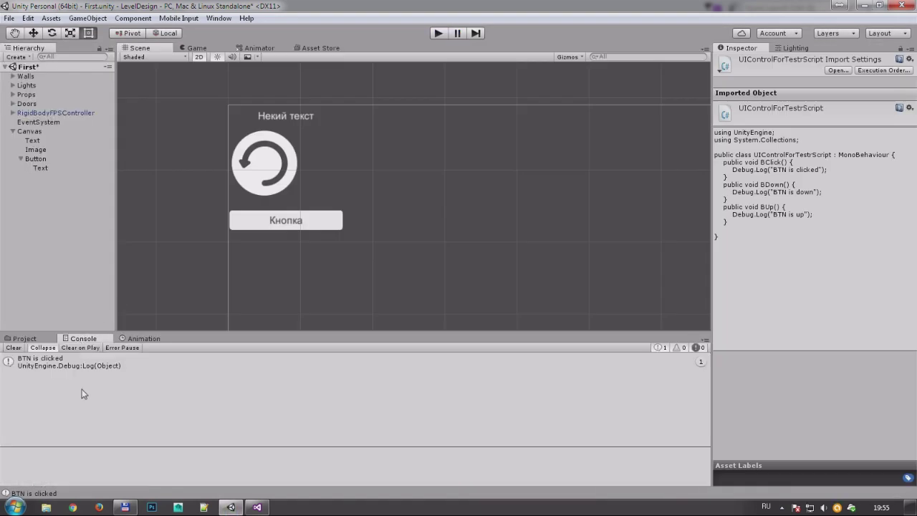
{"action": "left_click", "coordinate": [16, 348]}
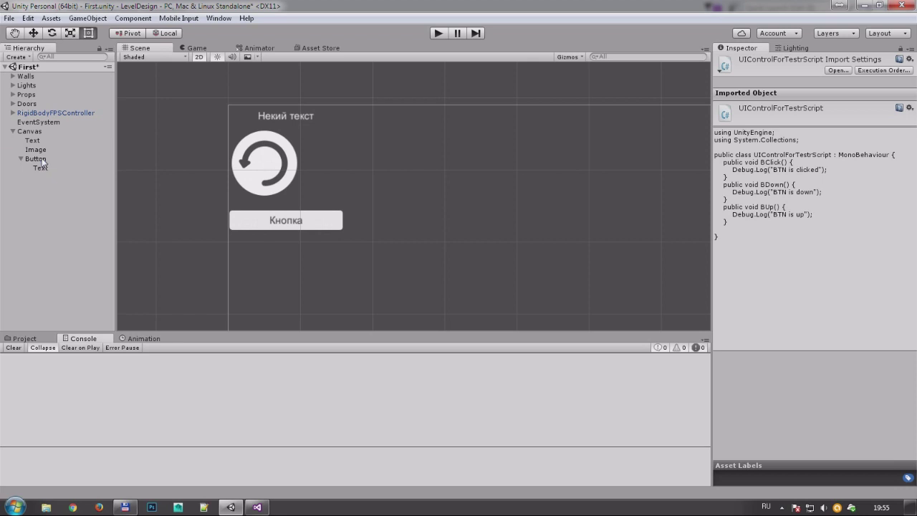
- Select the Button and open Add Component in the Inspector
{"action": "left_click", "coordinate": [42, 160]}
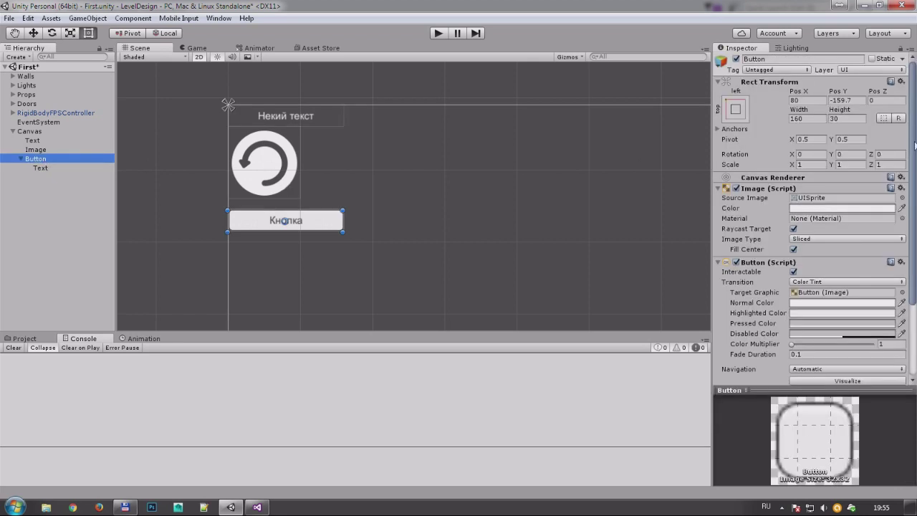
{"action": "scroll", "coordinate": [904, 150], "scroll_direction": "down", "scroll_amount": 5}
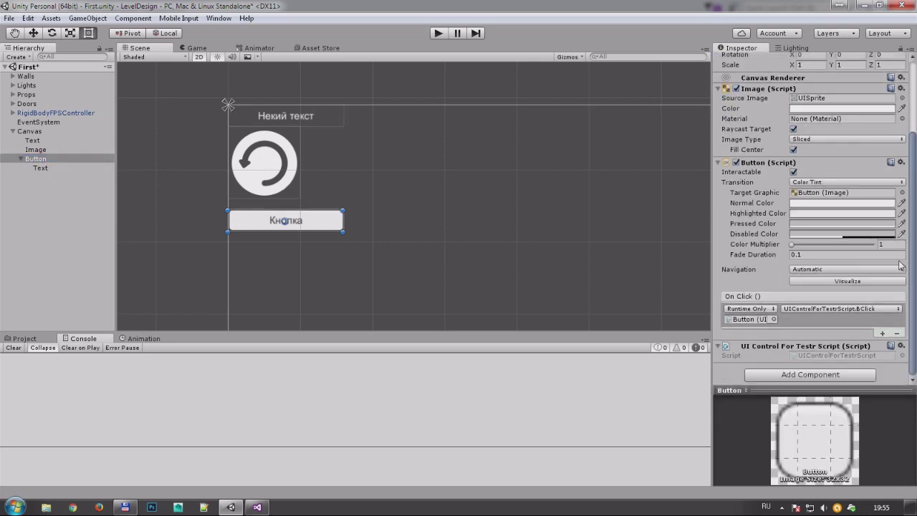
{"action": "left_click", "coordinate": [817, 377]}
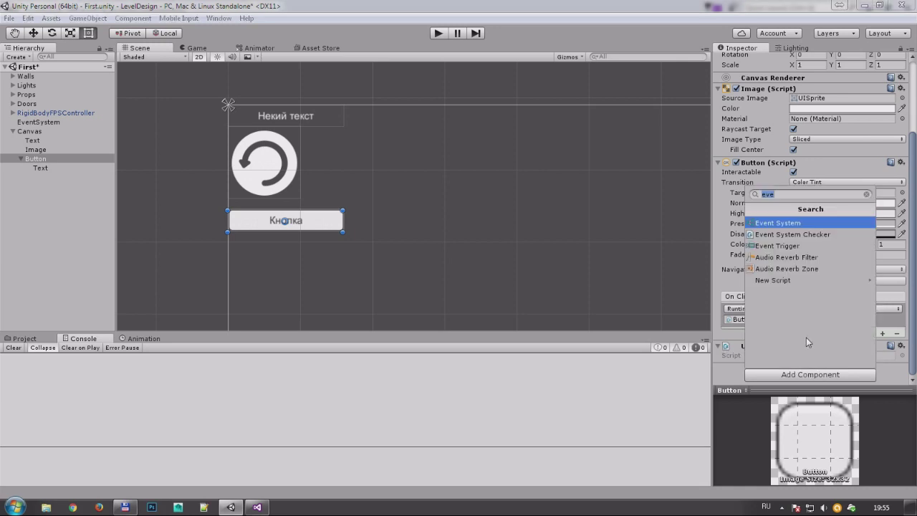
- Add an Event Trigger to the Button with Pointer Down and Pointer Up entries
{"action": "left_click", "coordinate": [769, 247]}
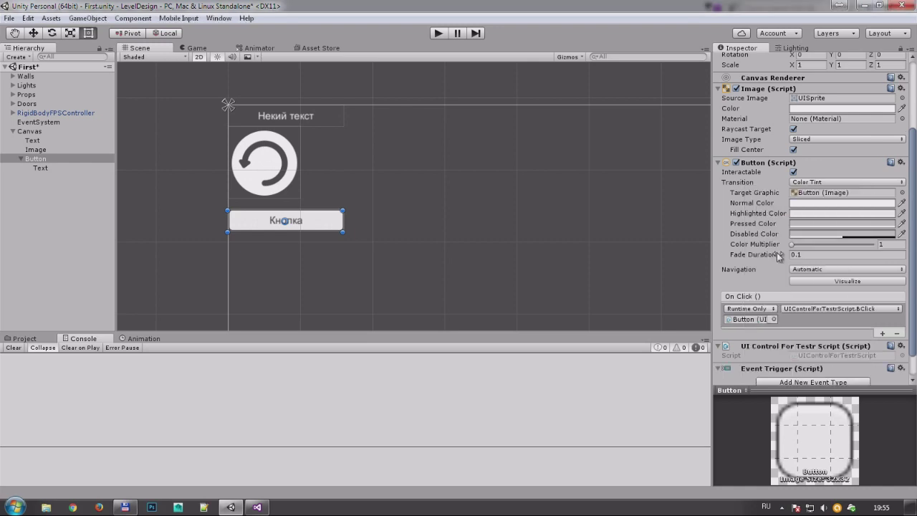
{"action": "scroll", "coordinate": [914, 272], "scroll_direction": "down", "scroll_amount": 2}
{"action": "left_click", "coordinate": [801, 361]}
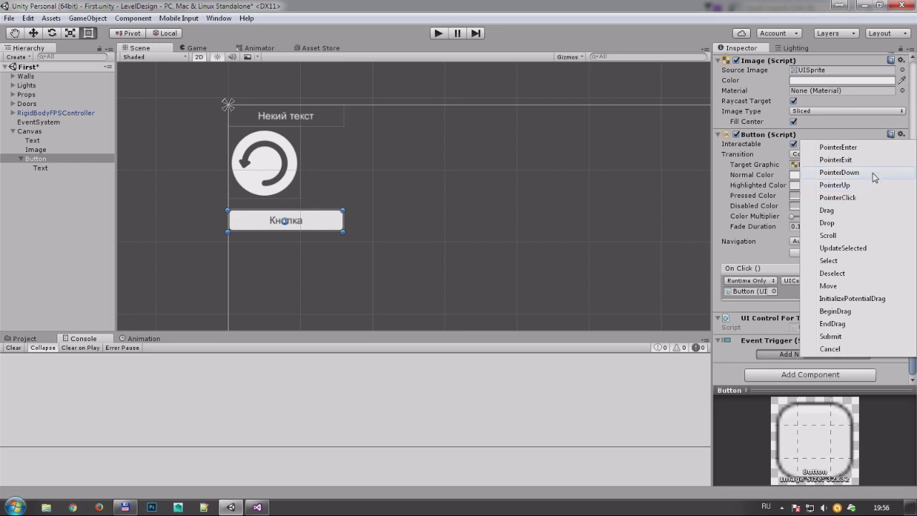
{"action": "left_click", "coordinate": [873, 176]}
{"action": "scroll", "coordinate": [811, 360], "scroll_direction": "down", "scroll_amount": 3}
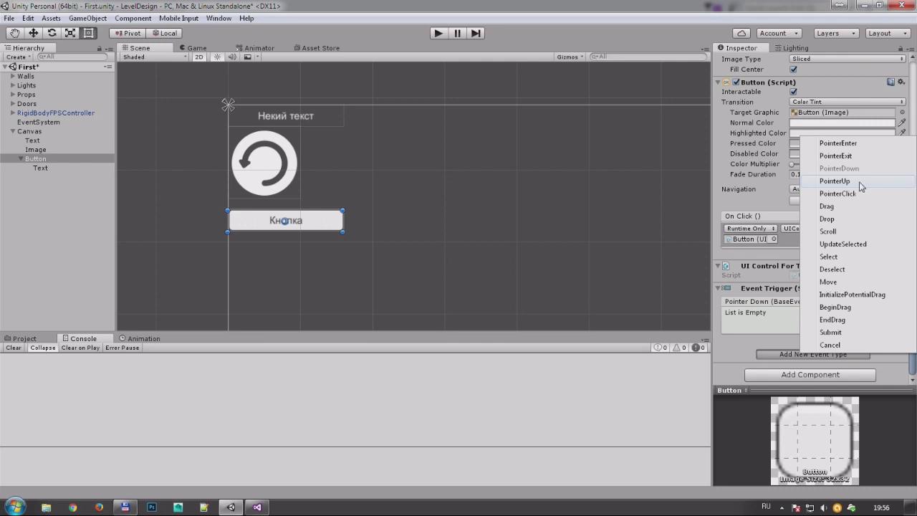
{"action": "left_click", "coordinate": [834, 180]}
{"action": "scroll", "coordinate": [913, 322], "scroll_direction": "down", "scroll_amount": 2}
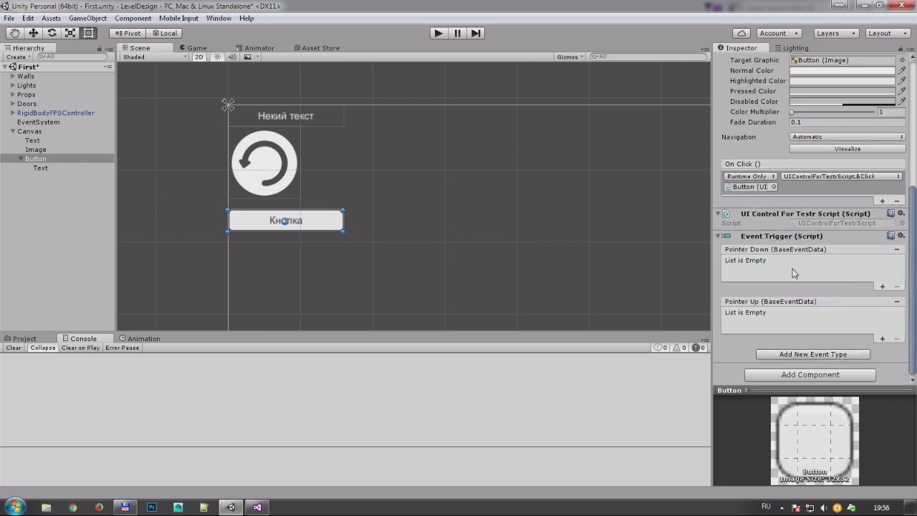
- Make Pointer Down call UIControlForTestrScript.BDown on the Button
{"action": "left_click", "coordinate": [882, 286]}
{"action": "left_click_drag", "start_coordinate": [33, 158], "coordinate": [745, 272]}
{"action": "left_click", "coordinate": [834, 261]}
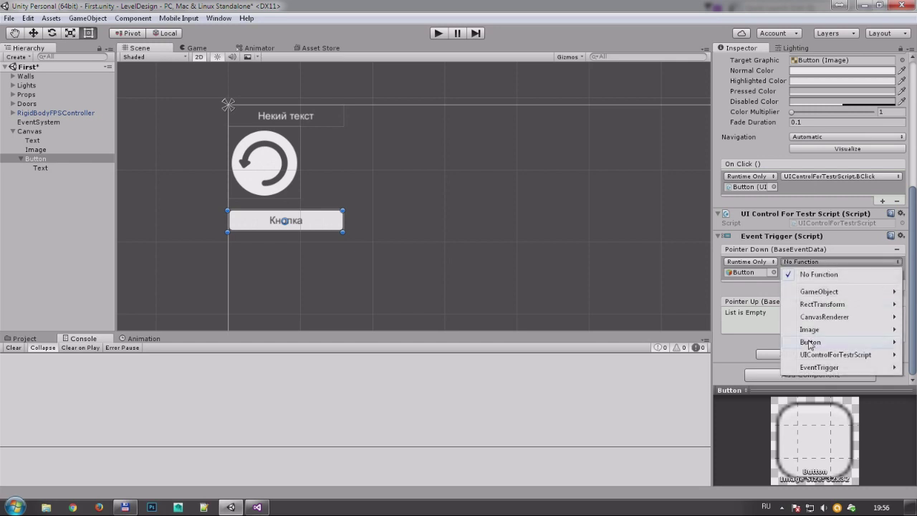
{"action": "mouse_move", "coordinate": [834, 354]}
{"action": "left_click", "coordinate": [698, 262]}
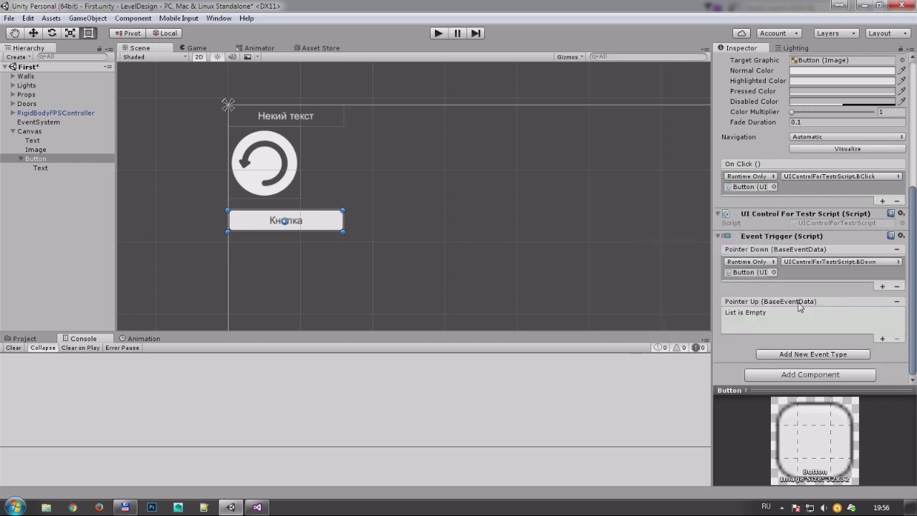
- Make Pointer Up call UIControlForTestrScript.BUp on the Button
{"action": "left_click", "coordinate": [881, 339]}
{"action": "left_click_drag", "start_coordinate": [35, 159], "coordinate": [755, 329]}
{"action": "left_click", "coordinate": [838, 313]}
{"action": "mouse_move", "coordinate": [834, 406]}
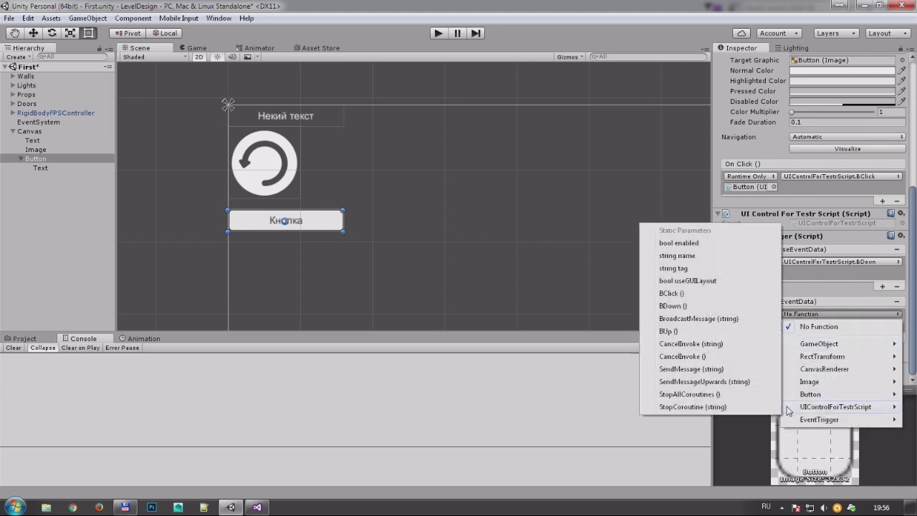
{"action": "left_click", "coordinate": [668, 331]}
{"action": "left_click", "coordinate": [438, 33]}
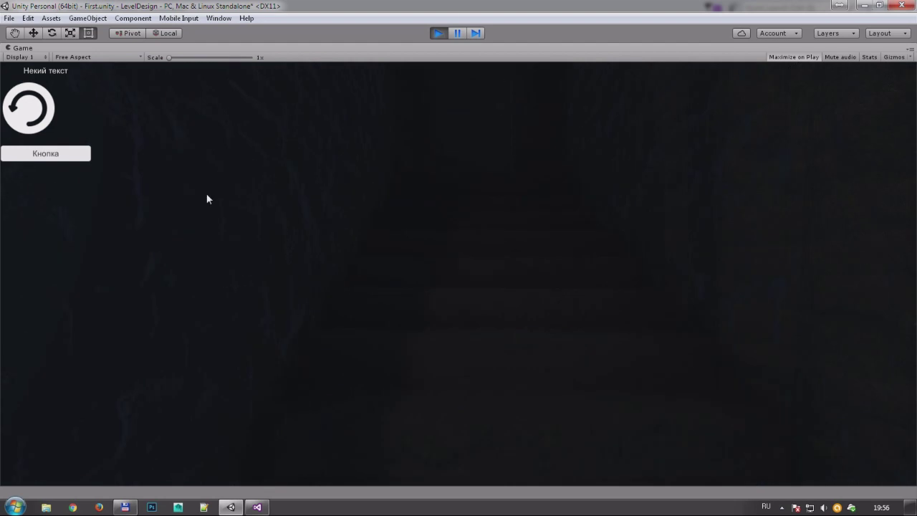
- Press Кнопка in play, stop, and check the BTN is down, up and clicked console entries
{"action": "left_click", "coordinate": [52, 161]}
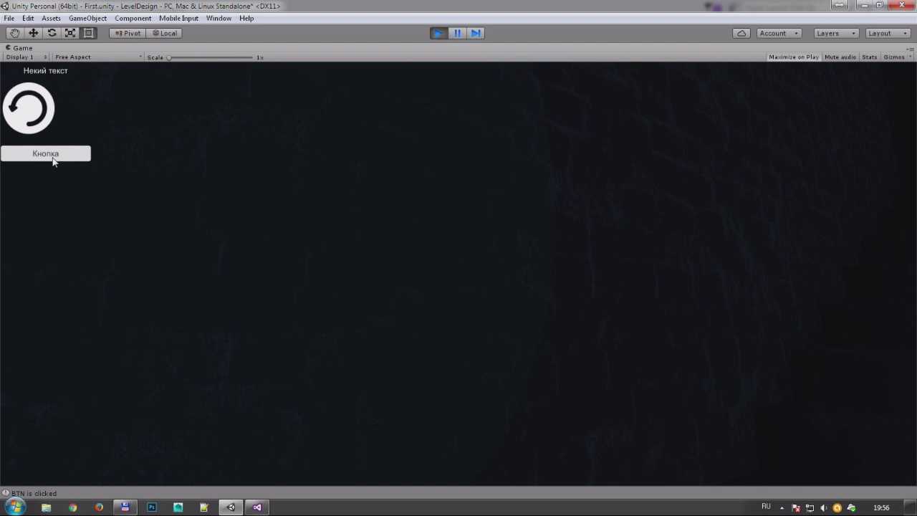
{"action": "left_click", "coordinate": [439, 33]}
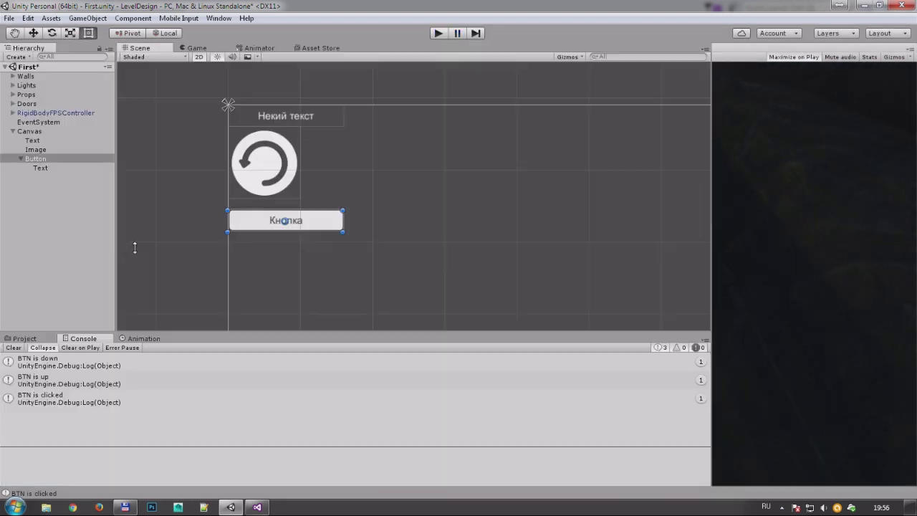
{"action": "left_click", "coordinate": [37, 363]}
{"action": "left_click", "coordinate": [57, 383]}
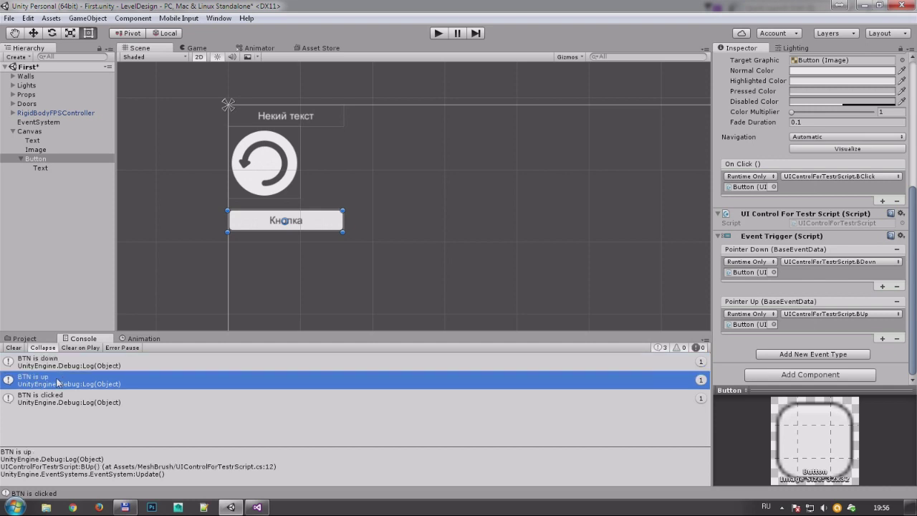
{"action": "left_click", "coordinate": [59, 401]}
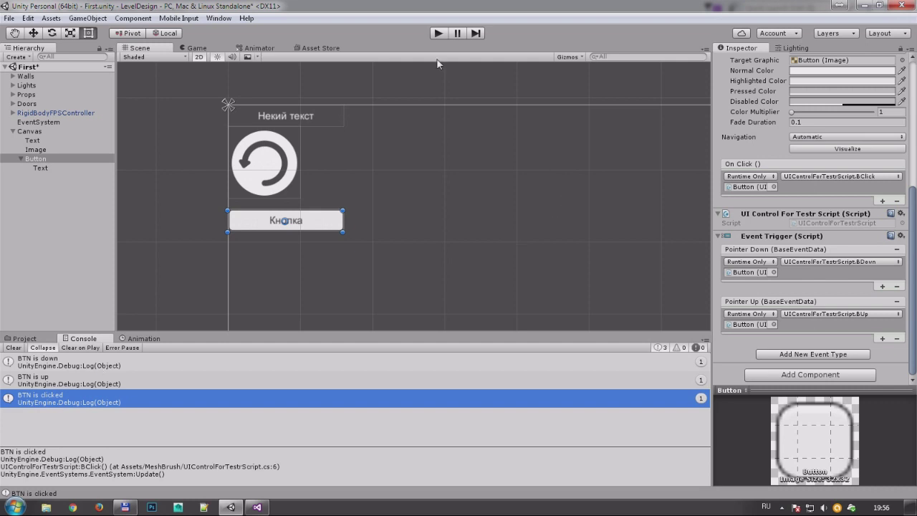
{"action": "left_click", "coordinate": [21, 161]}
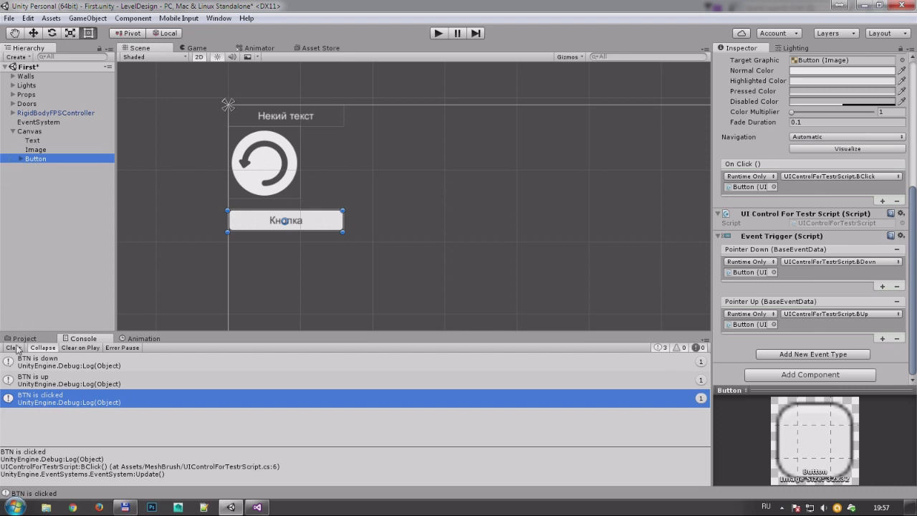
- Add a Toggle to the Canvas, anchored left-middle and placed under the Кнопка button
{"action": "left_click", "coordinate": [16, 347]}
{"action": "right_click", "coordinate": [30, 132]}
{"action": "mouse_move", "coordinate": [77, 295]}
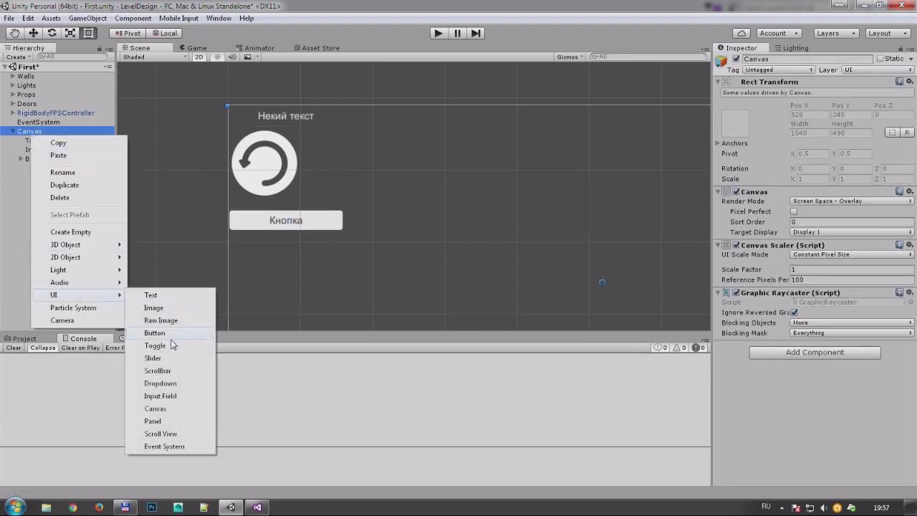
{"action": "left_click", "coordinate": [173, 347]}
{"action": "left_click", "coordinate": [735, 108]}
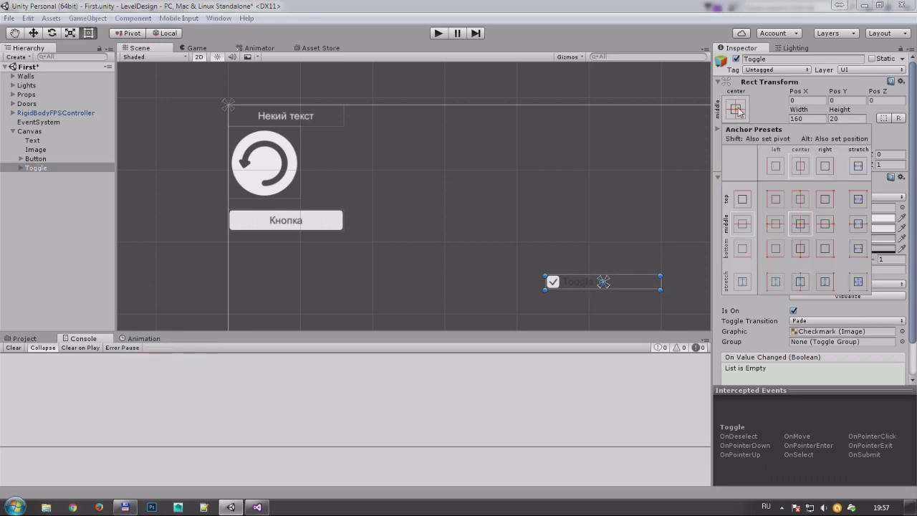
{"action": "left_click", "coordinate": [780, 226]}
{"action": "left_click", "coordinate": [298, 292]}
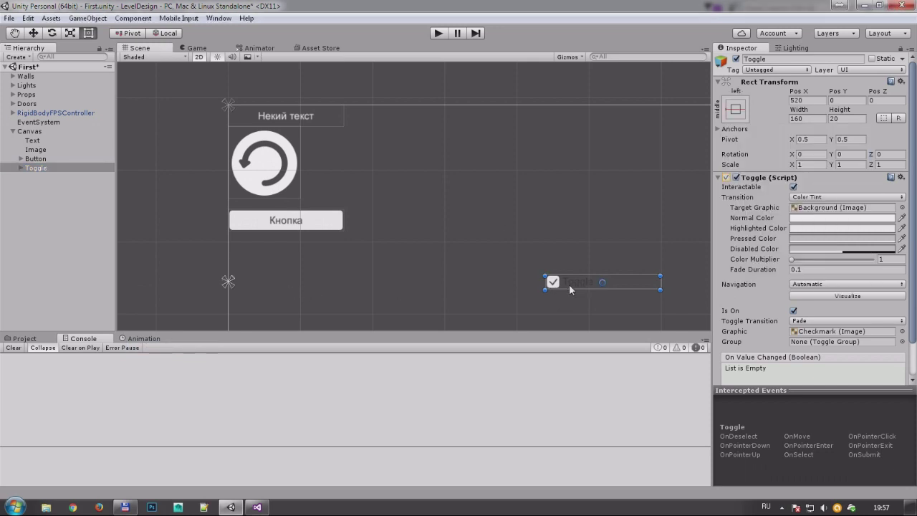
{"action": "left_click_drag", "start_coordinate": [563, 286], "coordinate": [254, 252]}
- Preview the Toggle in the running game, then anchor it top-left
{"action": "left_click", "coordinate": [193, 47]}
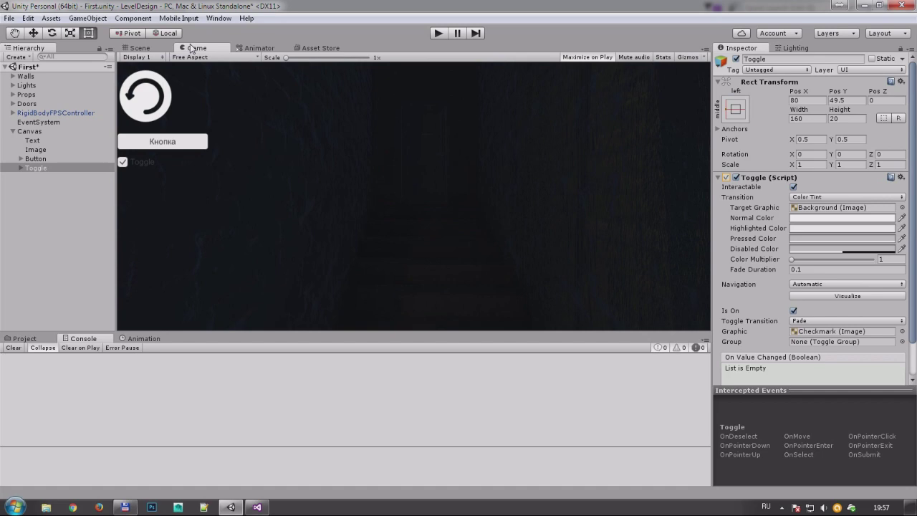
{"action": "left_click", "coordinate": [440, 33]}
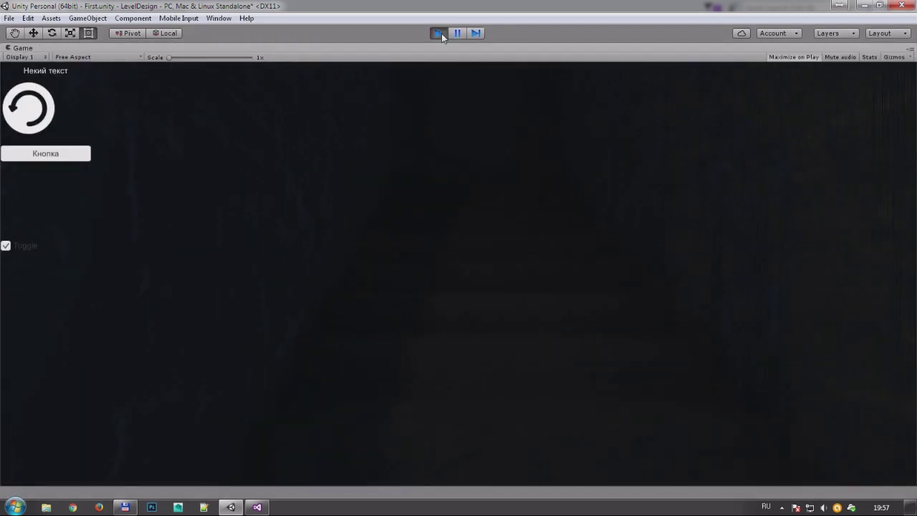
{"action": "left_click", "coordinate": [440, 33]}
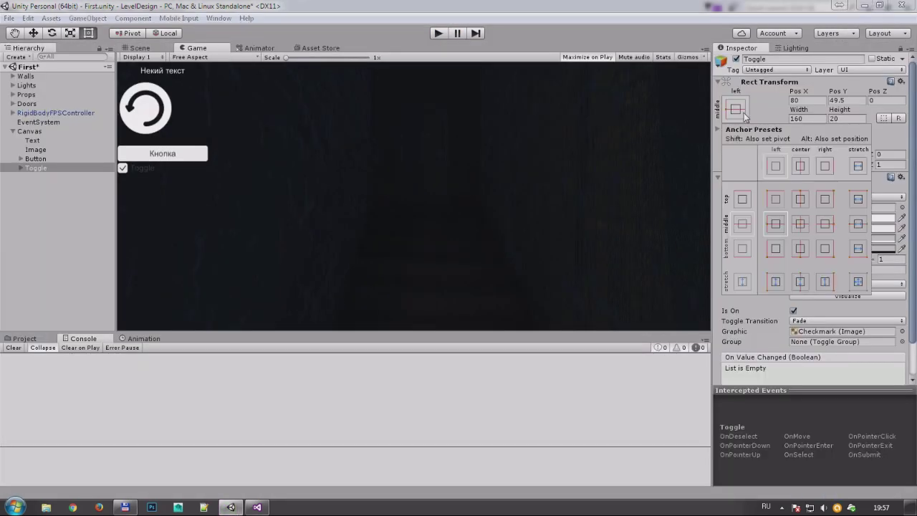
{"action": "left_click", "coordinate": [18, 167]}
{"action": "left_click", "coordinate": [19, 167]}
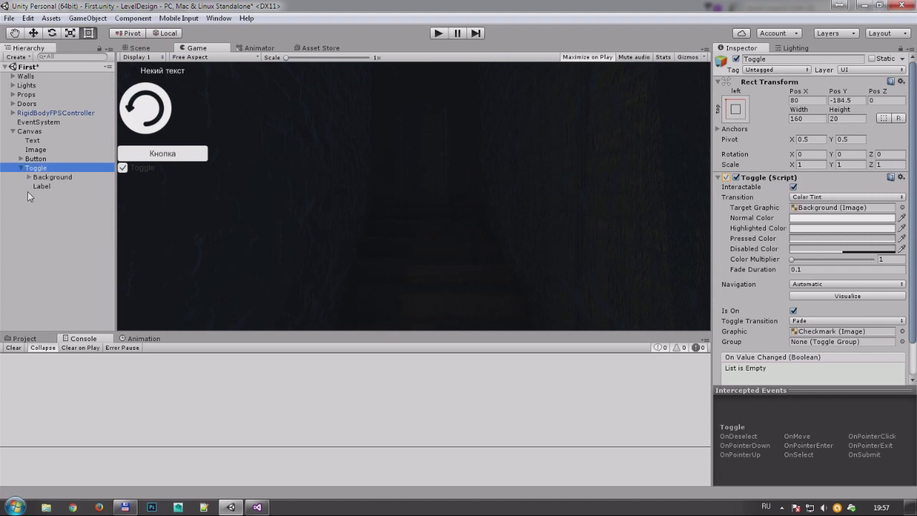
{"action": "left_click", "coordinate": [55, 177]}
- Frame the Toggle's Background in the Scene view and inspect its Checkmark
{"action": "left_click", "coordinate": [140, 48]}
{"action": "scroll", "coordinate": [220, 230], "scroll_direction": "up", "scroll_amount": 2}
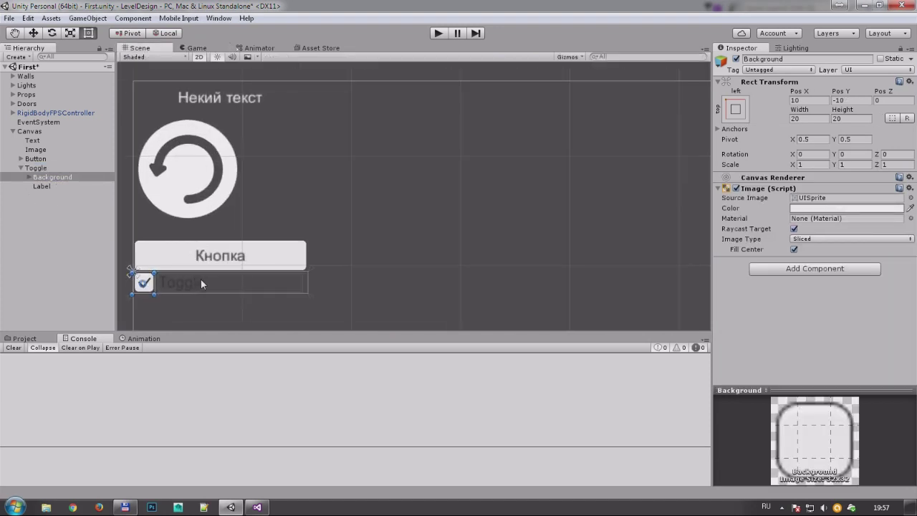
{"action": "double_click", "coordinate": [62, 180]}
{"action": "left_click", "coordinate": [30, 177]}
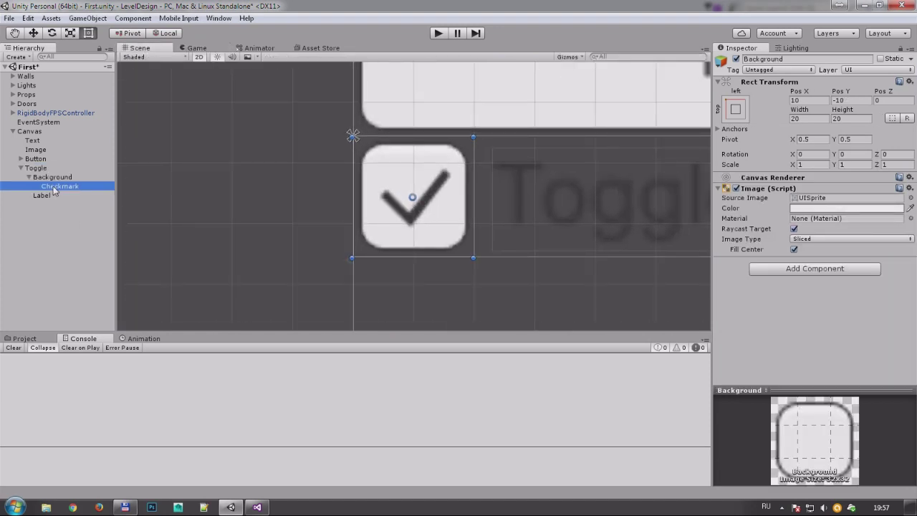
{"action": "left_click", "coordinate": [59, 185]}
- Set the Toggle label's text colour to red and review the Toggle's settings
{"action": "left_click", "coordinate": [42, 195]}
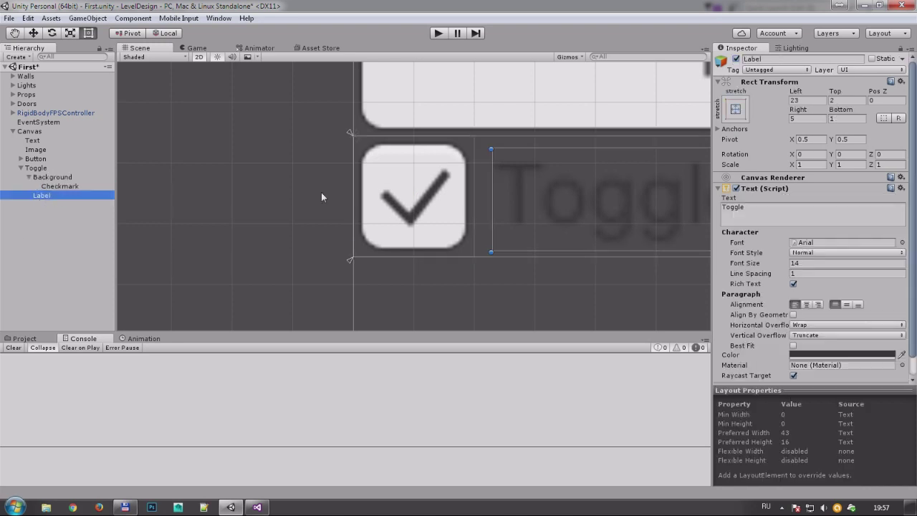
{"action": "scroll", "coordinate": [321, 194], "scroll_direction": "down", "scroll_amount": 2}
{"action": "left_click", "coordinate": [845, 354]}
{"action": "left_click", "coordinate": [805, 167]}
{"action": "left_click", "coordinate": [832, 119]}
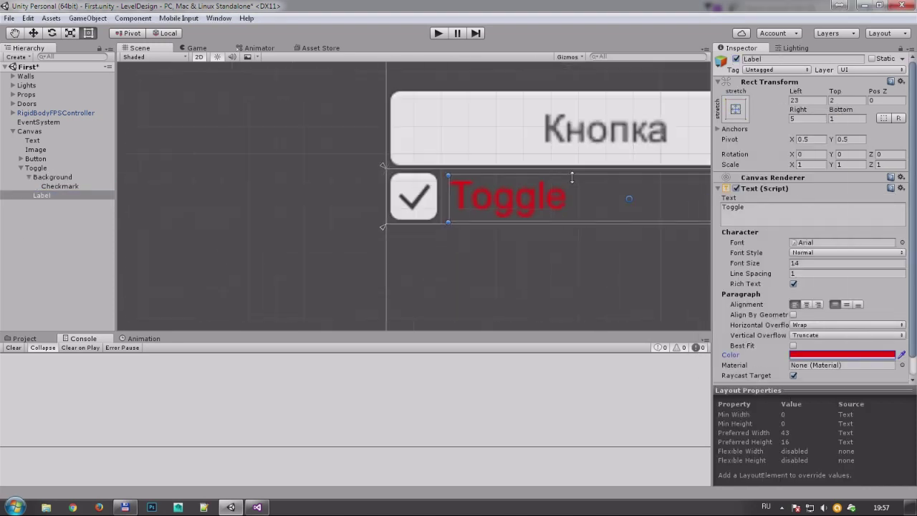
{"action": "scroll", "coordinate": [391, 195], "scroll_direction": "down", "scroll_amount": 2}
{"action": "left_click", "coordinate": [35, 167]}
{"action": "scroll", "coordinate": [914, 326], "scroll_direction": "down", "scroll_amount": 2}
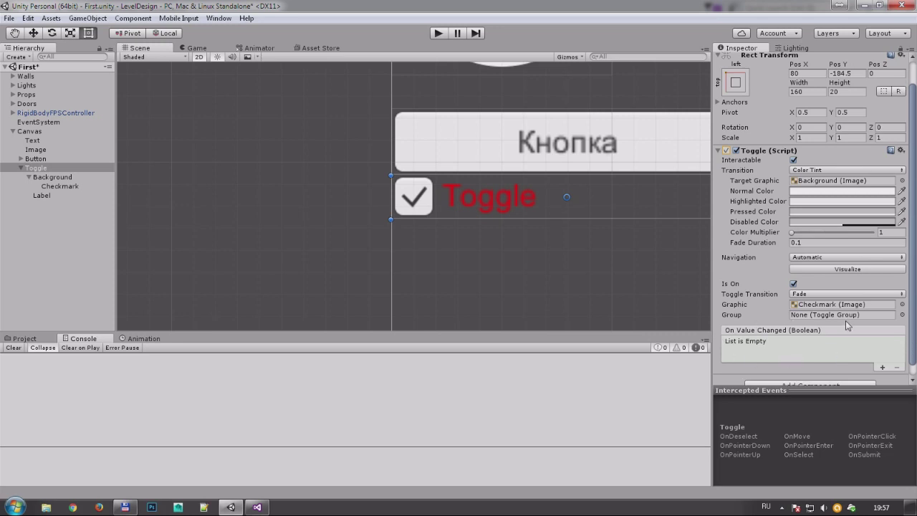
{"action": "left_click", "coordinate": [20, 167]}
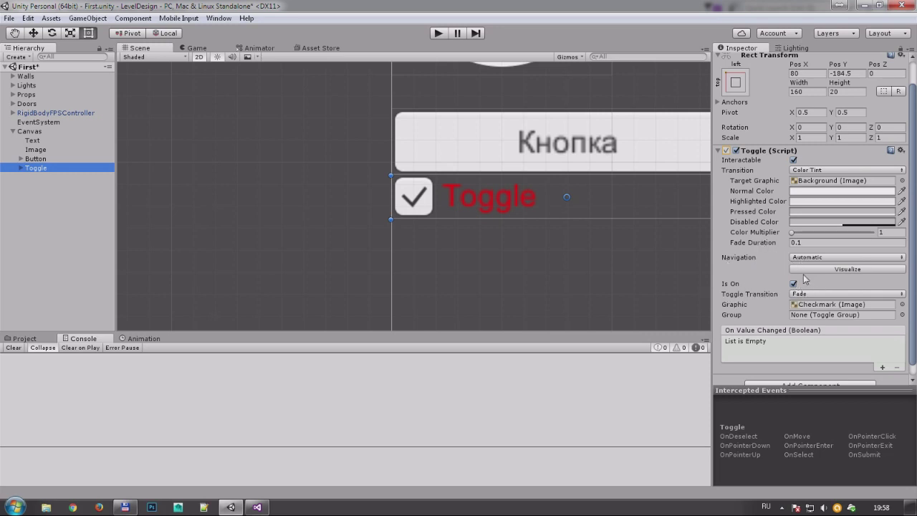
{"action": "scroll", "coordinate": [360, 194], "scroll_direction": "down", "scroll_amount": 5}
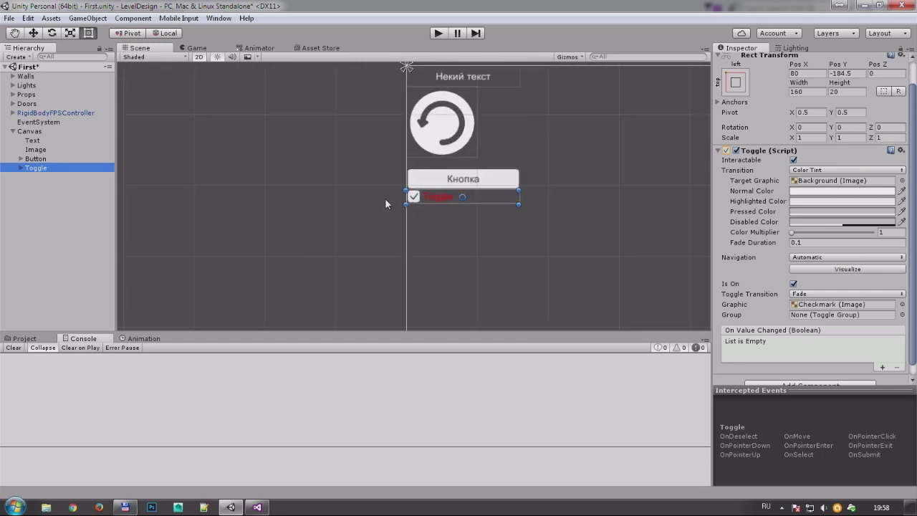
- Create a Slider under the Canvas and frame it in the Scene view
{"action": "left_click", "coordinate": [36, 158]}
{"action": "left_click", "coordinate": [35, 168]}
{"action": "left_click", "coordinate": [30, 133]}
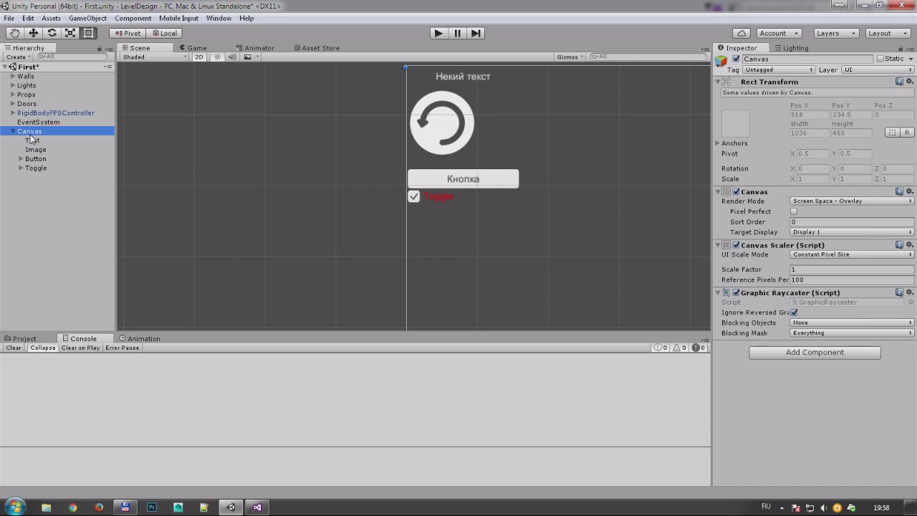
{"action": "right_click", "coordinate": [30, 133]}
{"action": "mouse_move", "coordinate": [93, 293]}
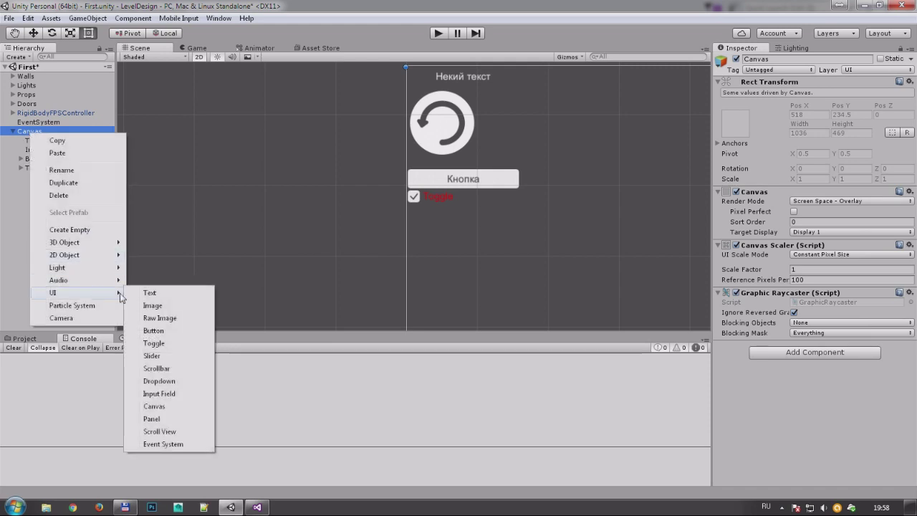
{"action": "left_click", "coordinate": [153, 356]}
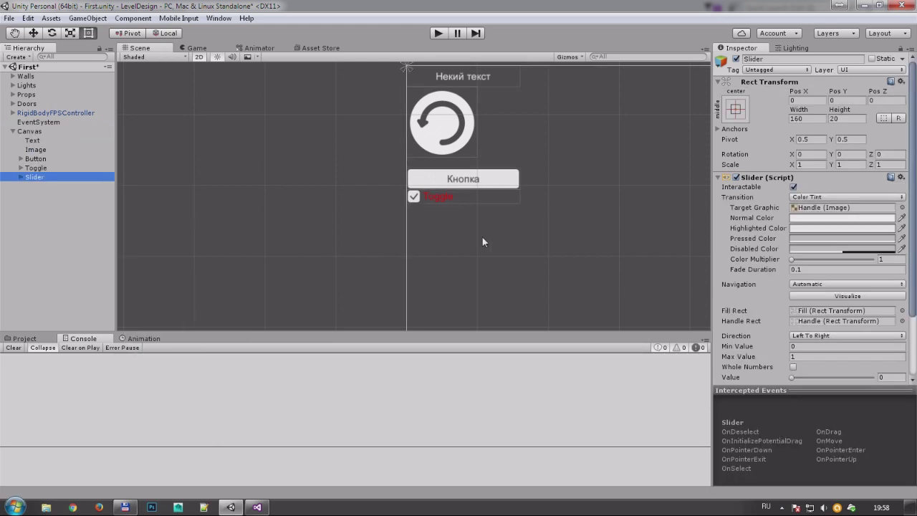
{"action": "key", "text": "f"}
- Run the game and drag the slider handle to test it
{"action": "left_click", "coordinate": [437, 33]}
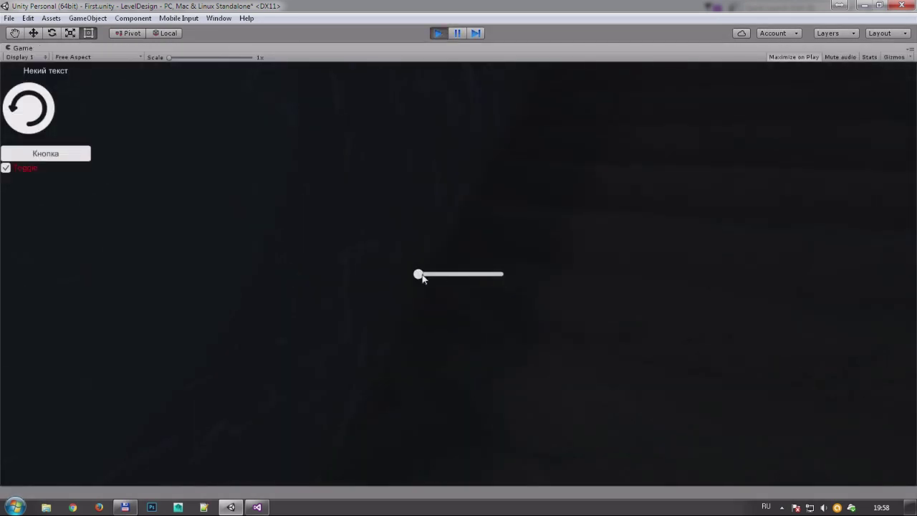
{"action": "mouse_move", "coordinate": [419, 275]}
{"action": "left_mouse_down"}
{"action": "mouse_move", "coordinate": [509, 274]}
{"action": "mouse_move", "coordinate": [420, 277]}
{"action": "mouse_move", "coordinate": [486, 280]}
{"action": "left_mouse_up"}
{"action": "left_click", "coordinate": [446, 33]}
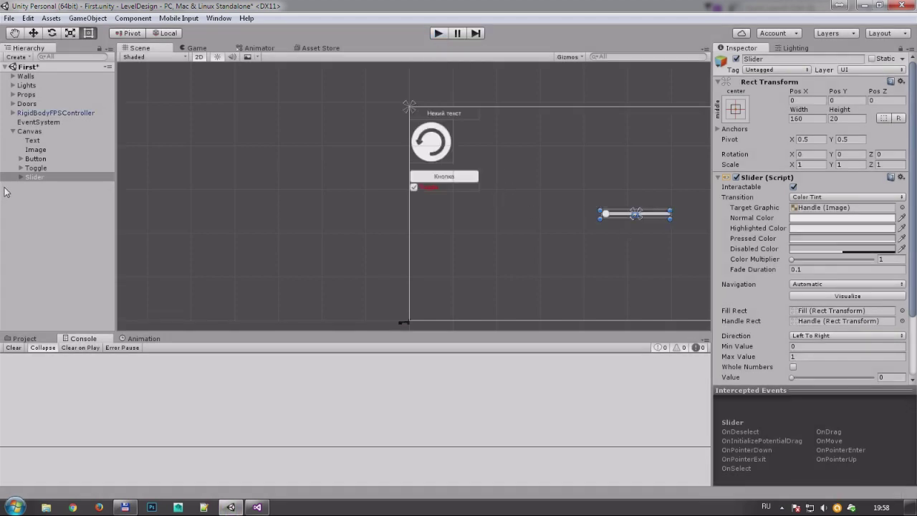
- Frame the Slider, reset its Value to 0, and select its Handle
{"action": "double_click", "coordinate": [33, 176]}
{"action": "scroll", "coordinate": [735, 347], "scroll_direction": "down", "scroll_amount": 3}
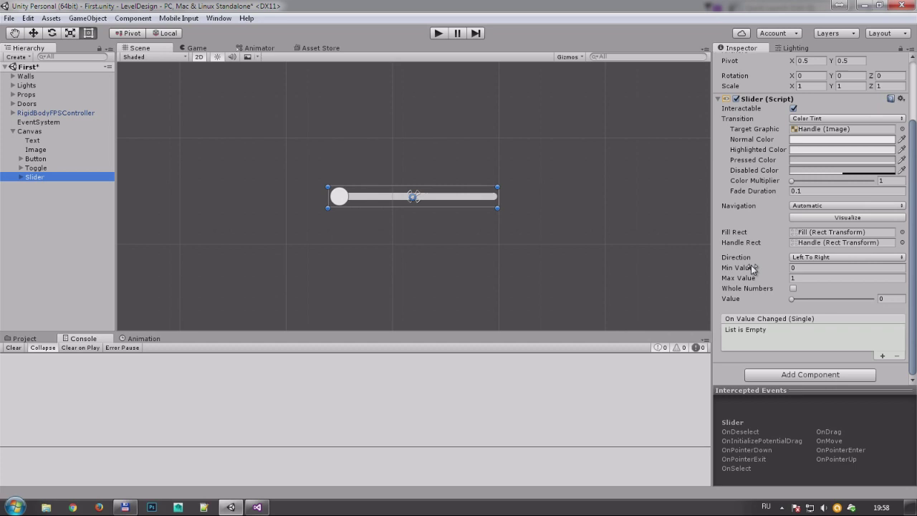
{"action": "left_click_drag", "start_coordinate": [792, 299], "coordinate": [784, 300]}
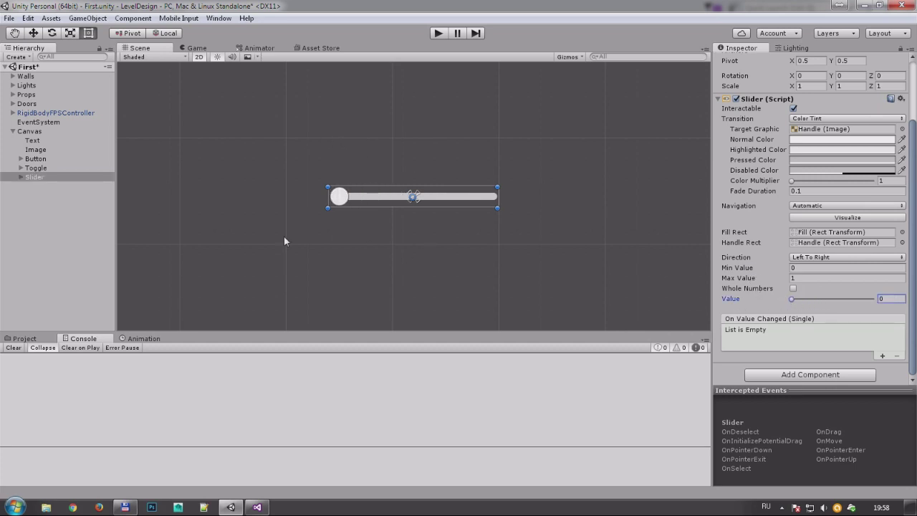
{"action": "left_click", "coordinate": [19, 177]}
{"action": "left_click", "coordinate": [61, 187]}
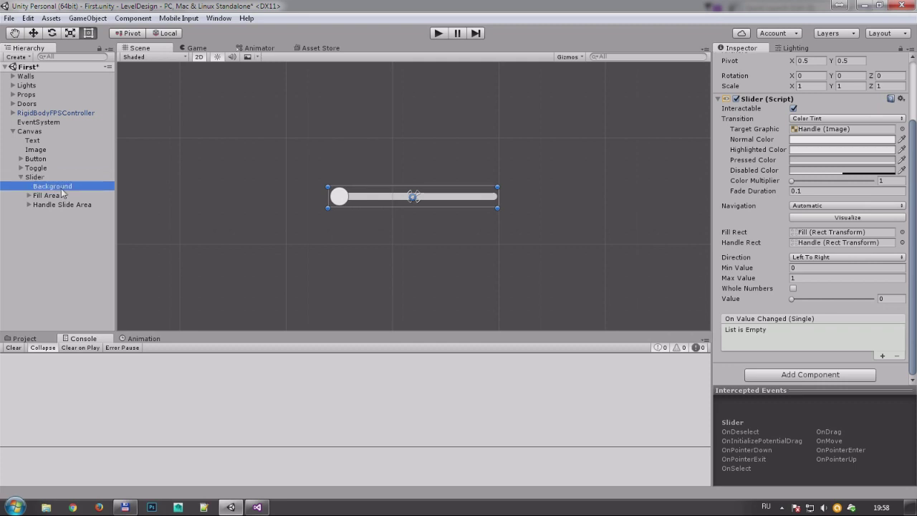
{"action": "left_click", "coordinate": [28, 205]}
{"action": "left_click", "coordinate": [51, 214]}
{"action": "key", "text": "f"}
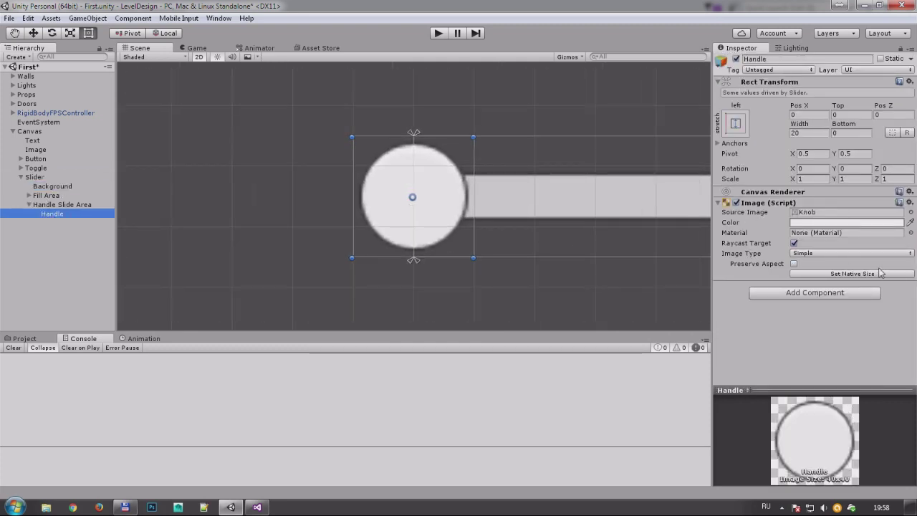
- Set the Handle's Source Image to ButtonArrowOverSprite
{"action": "left_click", "coordinate": [910, 212]}
{"action": "left_click", "coordinate": [622, 242]}
{"action": "left_click", "coordinate": [624, 205]}
{"action": "scroll", "coordinate": [625, 193], "scroll_direction": "up", "scroll_amount": 3}
{"action": "left_click", "coordinate": [628, 194]}
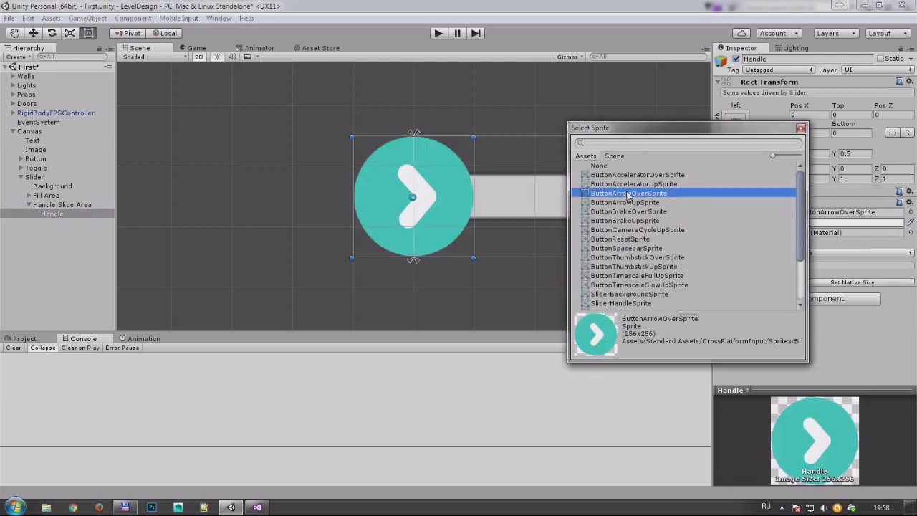
{"action": "left_click", "coordinate": [801, 127]}
- Run the game and drag the new arrow handle to test it
{"action": "left_click", "coordinate": [437, 32]}
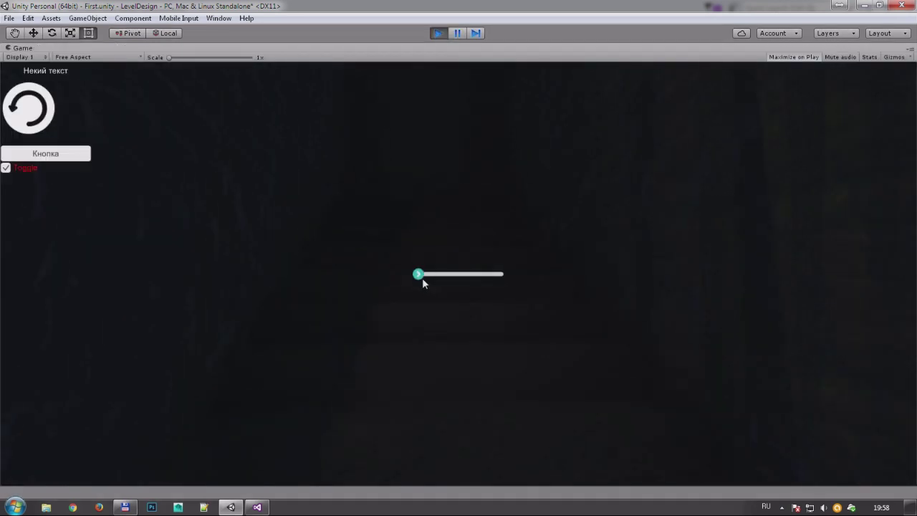
{"action": "mouse_move", "coordinate": [422, 283]}
{"action": "left_mouse_down"}
{"action": "mouse_move", "coordinate": [501, 274]}
{"action": "mouse_move", "coordinate": [403, 270]}
{"action": "left_mouse_up"}
{"action": "left_click", "coordinate": [437, 33]}
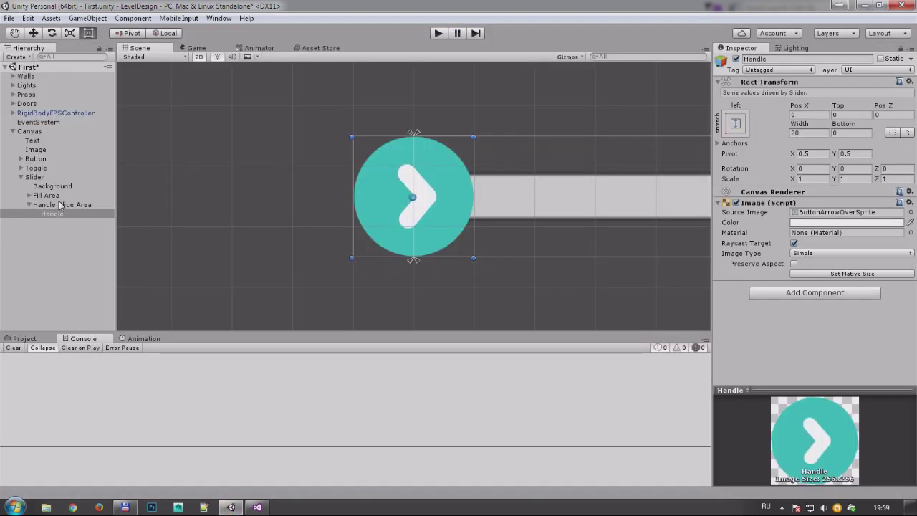
- Set the slider Fill's Image colour to red (FF0000) and check it in Play mode
{"action": "left_click", "coordinate": [61, 205]}
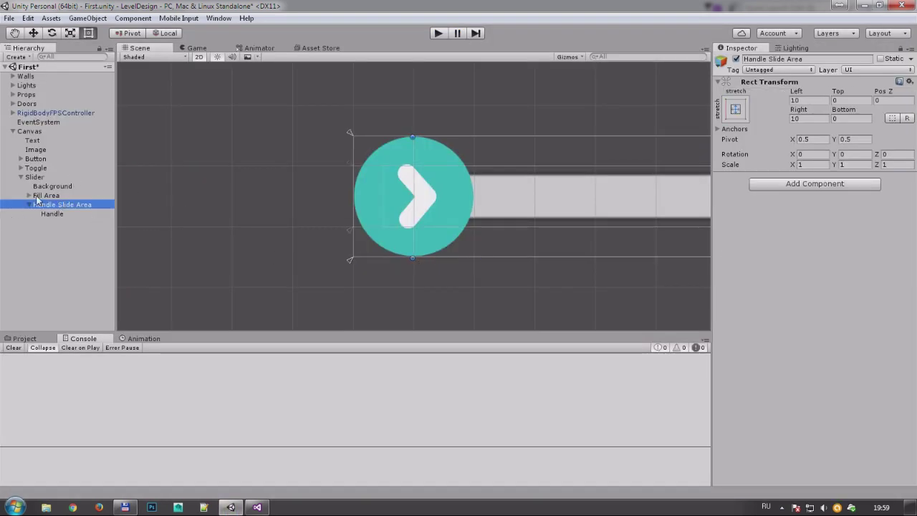
{"action": "left_click", "coordinate": [28, 196]}
{"action": "left_click", "coordinate": [45, 205]}
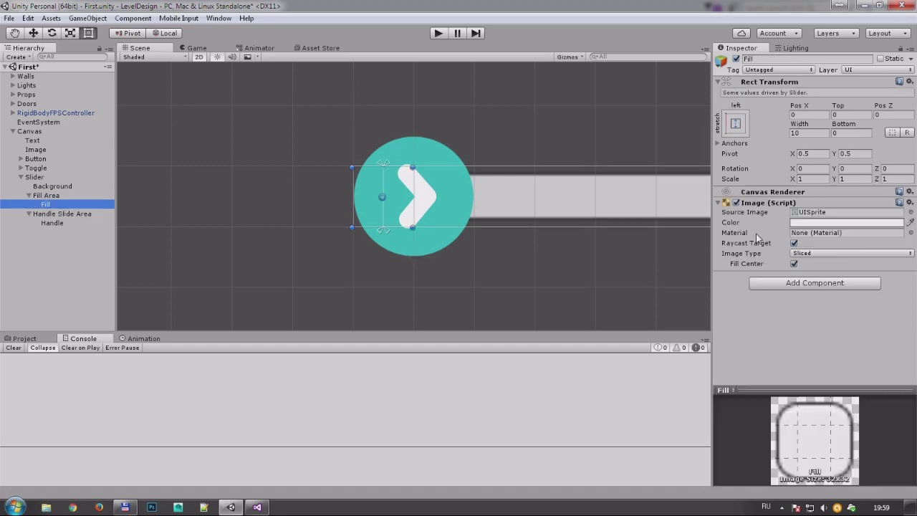
{"action": "left_click", "coordinate": [815, 228]}
{"action": "left_click_drag", "start_coordinate": [789, 209], "coordinate": [846, 143]}
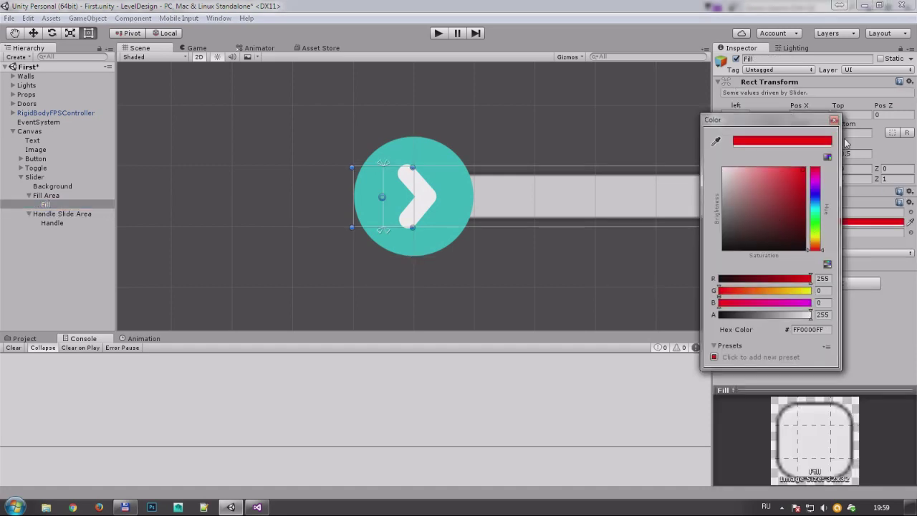
{"action": "left_click", "coordinate": [833, 121]}
{"action": "left_click", "coordinate": [438, 33]}
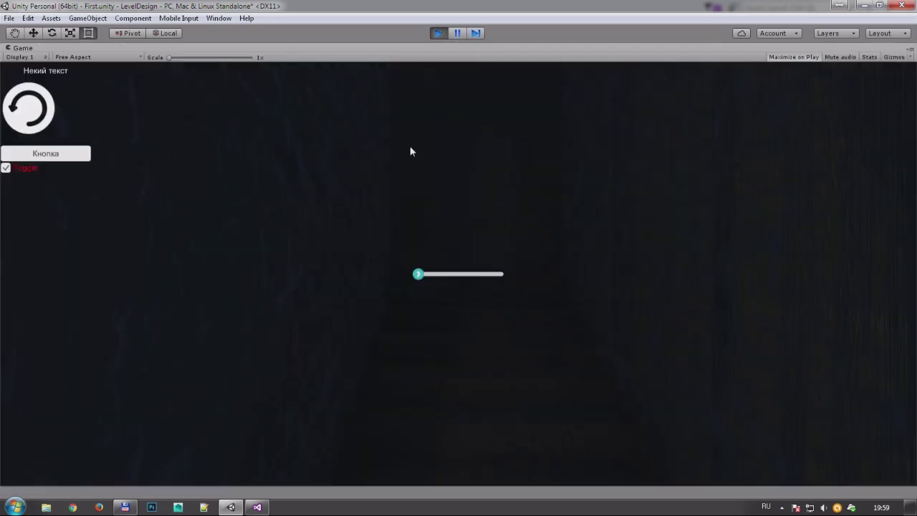
{"action": "mouse_move", "coordinate": [423, 273]}
{"action": "left_mouse_down"}
{"action": "mouse_move", "coordinate": [506, 277]}
{"action": "mouse_move", "coordinate": [405, 118]}
{"action": "left_mouse_up"}
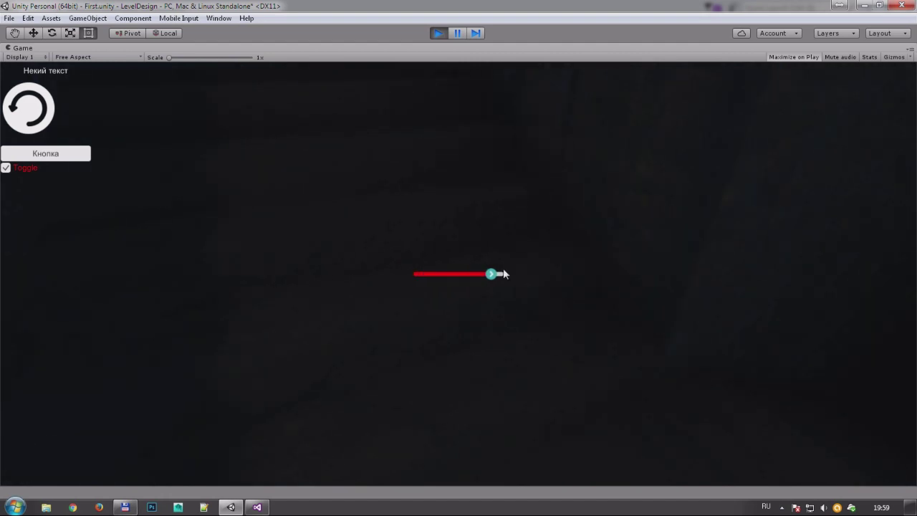
{"action": "left_click", "coordinate": [438, 33]}
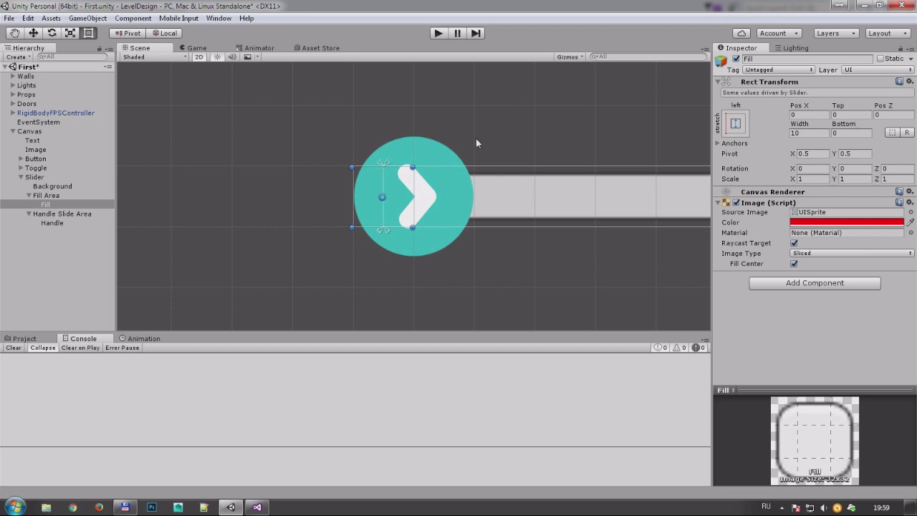
- Anchor the Slider to the top-left and drag it to just below the Toggle
{"action": "scroll", "coordinate": [330, 149], "scroll_direction": "down", "scroll_amount": 5}
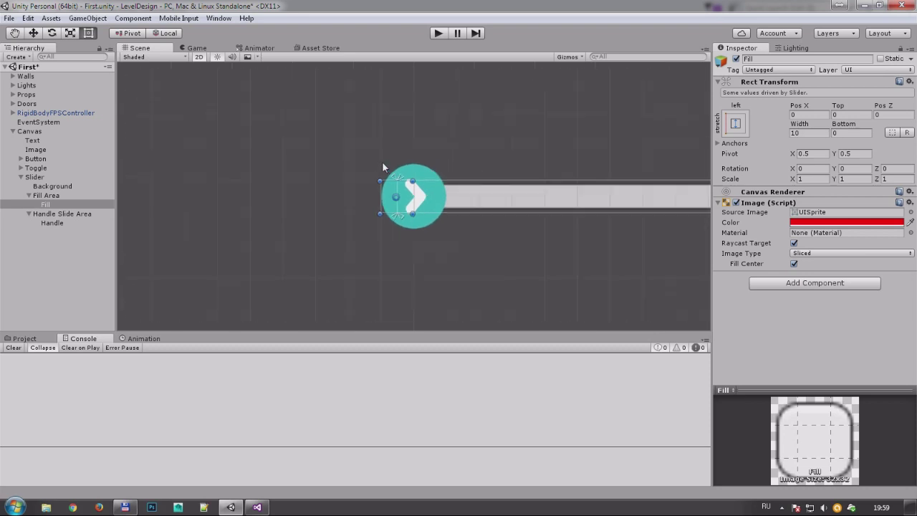
{"action": "left_click", "coordinate": [46, 196]}
{"action": "scroll", "coordinate": [385, 193], "scroll_direction": "down", "scroll_amount": 5}
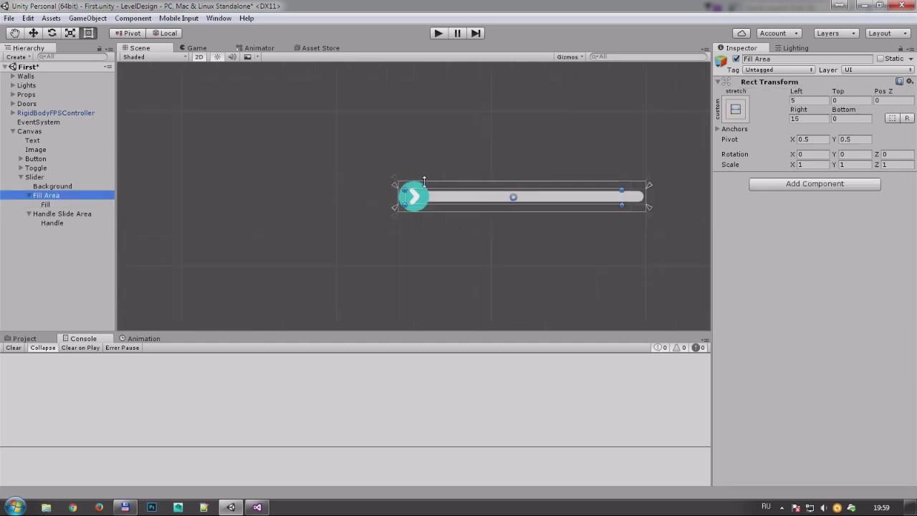
{"action": "scroll", "coordinate": [383, 194], "scroll_direction": "down", "scroll_amount": 2}
{"action": "left_click", "coordinate": [420, 205]}
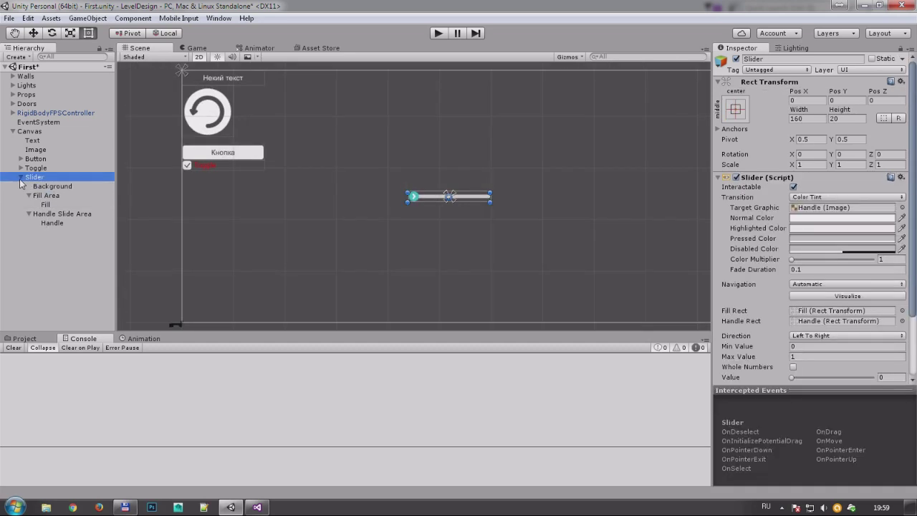
{"action": "left_click", "coordinate": [735, 109]}
{"action": "left_click", "coordinate": [773, 166]}
{"action": "left_click_drag", "start_coordinate": [433, 203], "coordinate": [205, 183]}
{"action": "left_click", "coordinate": [30, 131]}
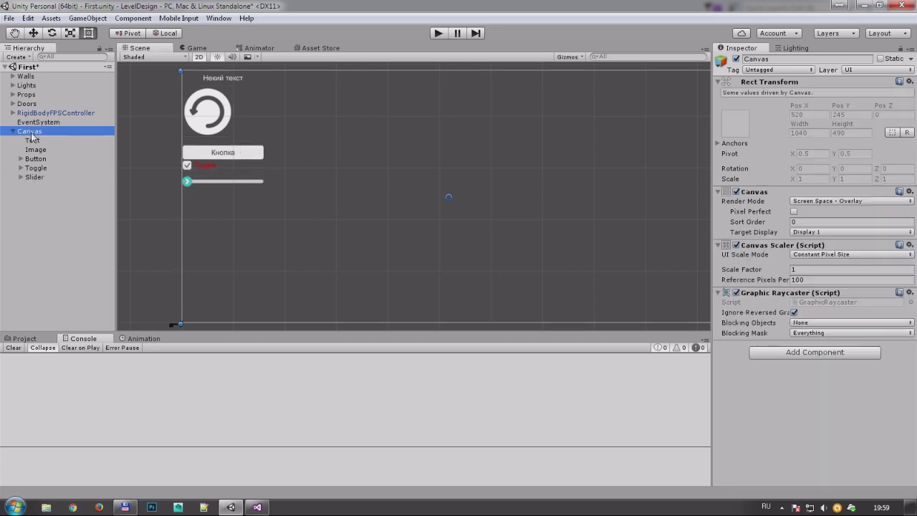
{"action": "right_click", "coordinate": [31, 135]}
- Add a Scrollbar to the Canvas and try it in a quick test run
{"action": "mouse_move", "coordinate": [80, 293]}
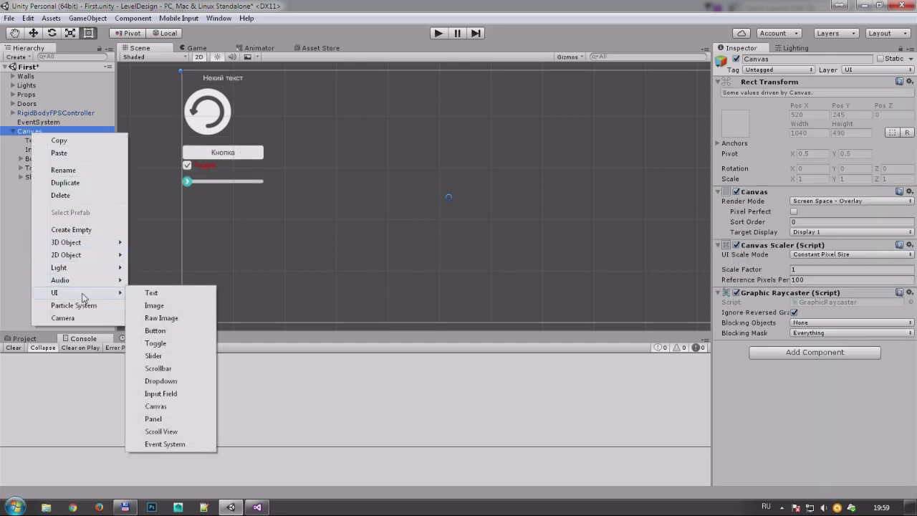
{"action": "left_click", "coordinate": [170, 367]}
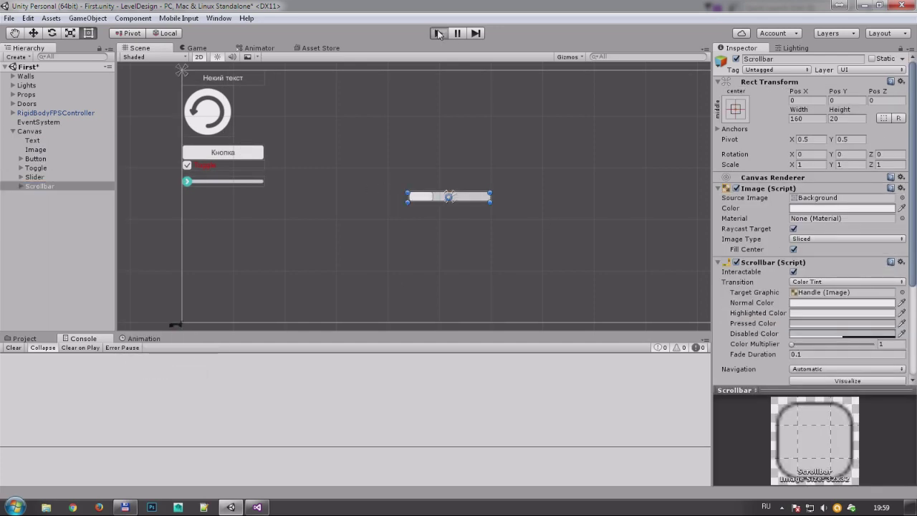
{"action": "key", "text": "ctrl+p"}
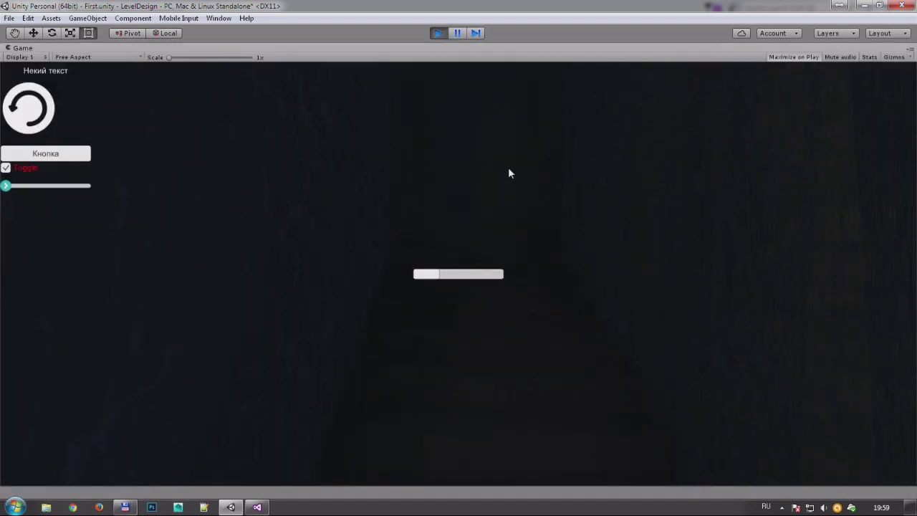
{"action": "left_click_drag", "start_coordinate": [487, 272], "coordinate": [470, 274]}
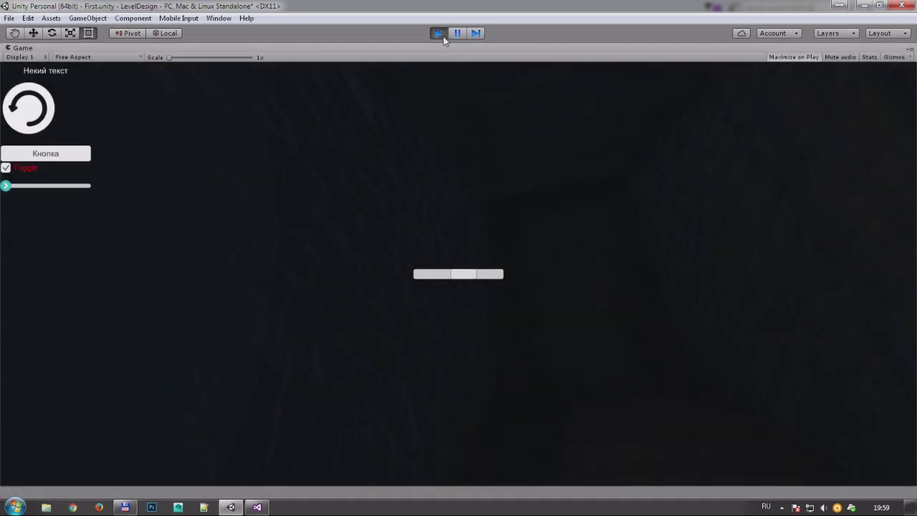
{"action": "left_click", "coordinate": [440, 35]}
- Adjust the Scrollbar's Size and set its Number Of Steps to 0
{"action": "left_click", "coordinate": [34, 177]}
{"action": "left_click", "coordinate": [39, 187]}
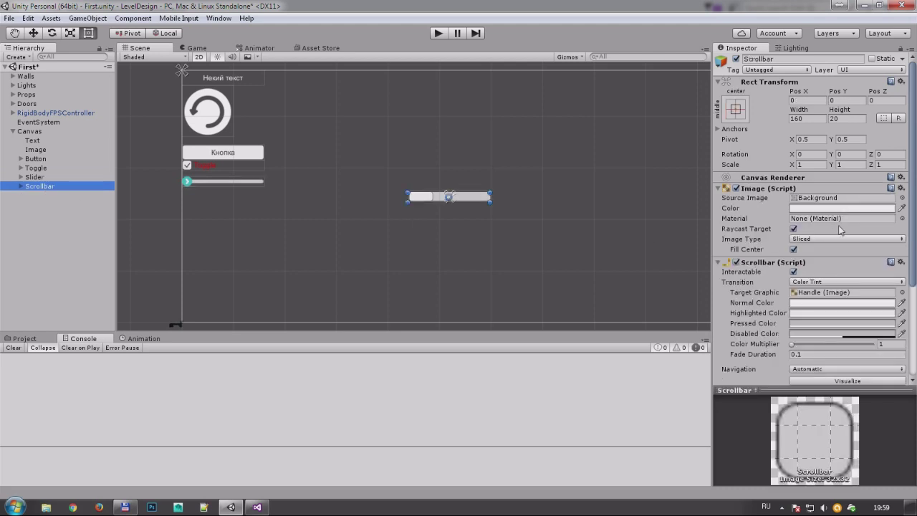
{"action": "scroll", "coordinate": [839, 229], "scroll_direction": "down", "scroll_amount": 5}
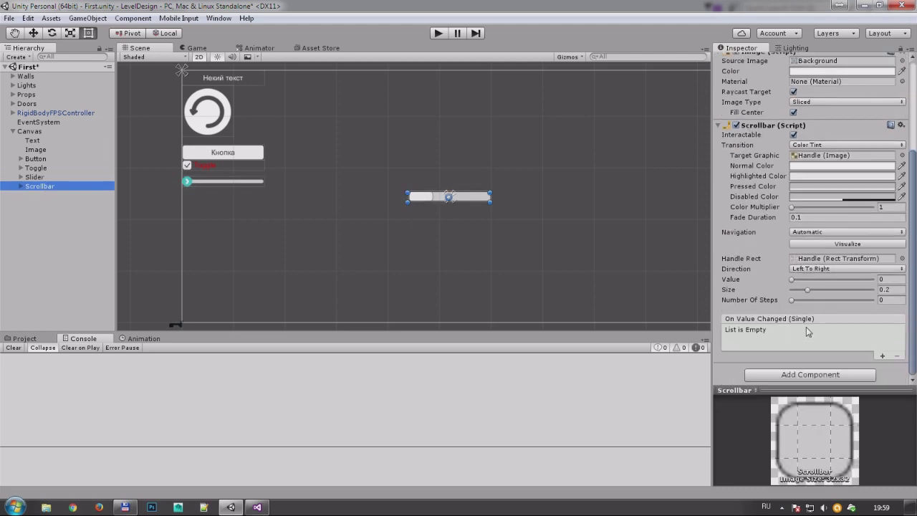
{"action": "mouse_move", "coordinate": [805, 290]}
{"action": "left_mouse_down"}
{"action": "mouse_move", "coordinate": [846, 289]}
{"action": "mouse_move", "coordinate": [821, 280]}
{"action": "mouse_move", "coordinate": [871, 300]}
{"action": "left_mouse_up"}
{"action": "left_click_drag", "start_coordinate": [750, 299], "coordinate": [720, 295]}
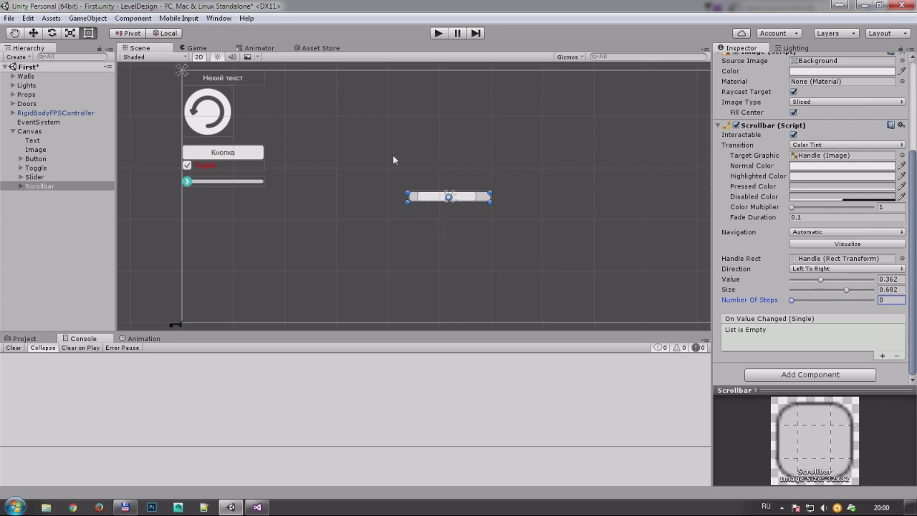
- Delete the Scrollbar from the Canvas
{"action": "left_click", "coordinate": [36, 178]}
{"action": "left_click", "coordinate": [44, 188]}
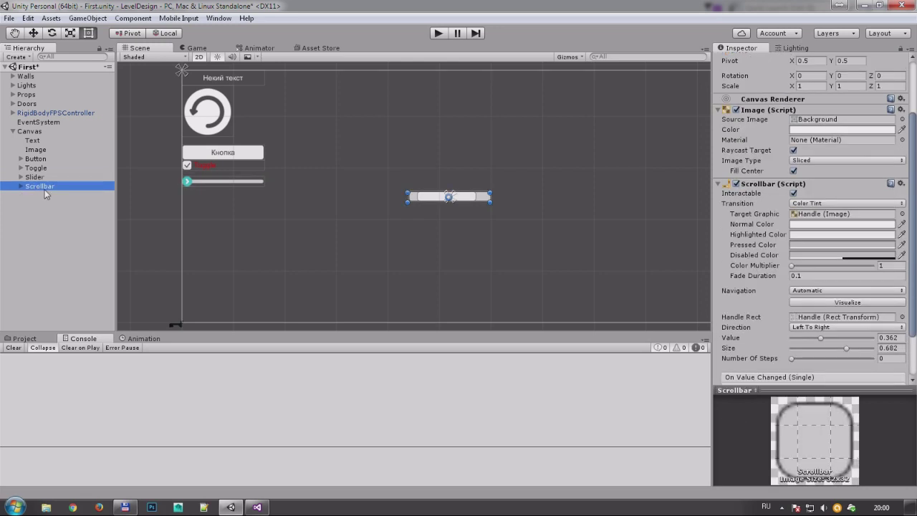
{"action": "key", "text": "Delete"}
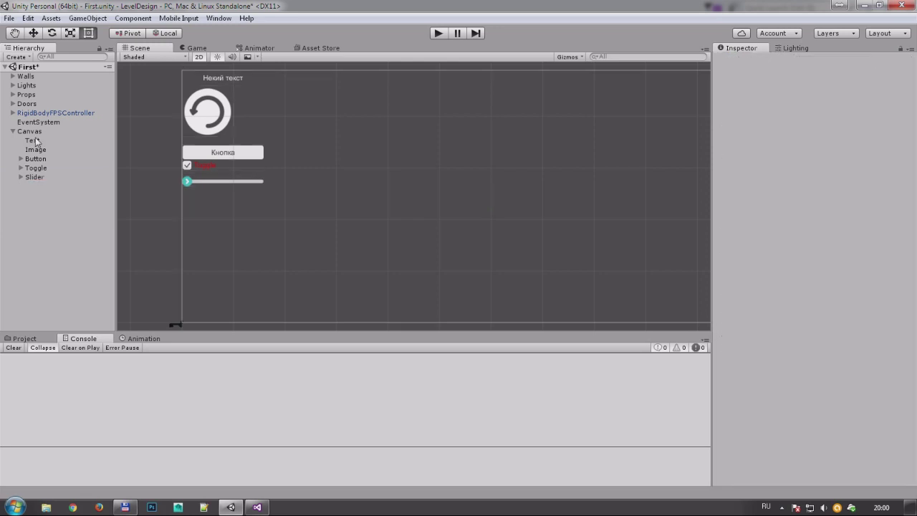
{"action": "left_click_drag", "start_coordinate": [33, 141], "coordinate": [33, 133]}
- Add a UI Dropdown under the Canvas
{"action": "right_click", "coordinate": [33, 132]}
{"action": "mouse_move", "coordinate": [97, 294]}
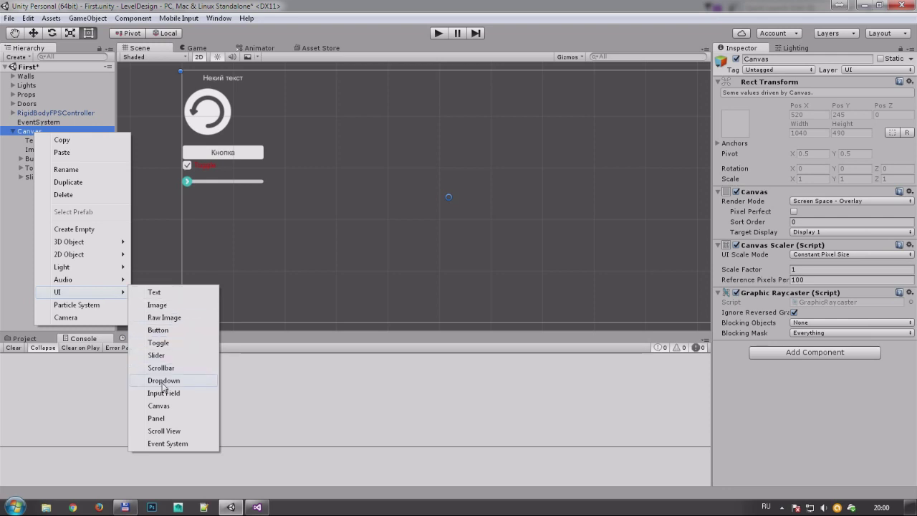
{"action": "left_click", "coordinate": [159, 382]}
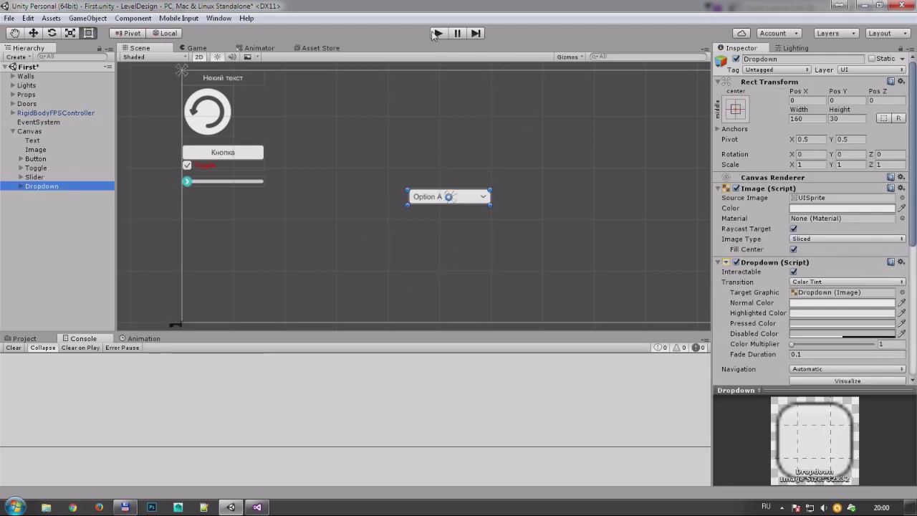
- In a test run, pick Option B, Option C, then Option A from the dropdown
{"action": "left_click", "coordinate": [436, 34]}
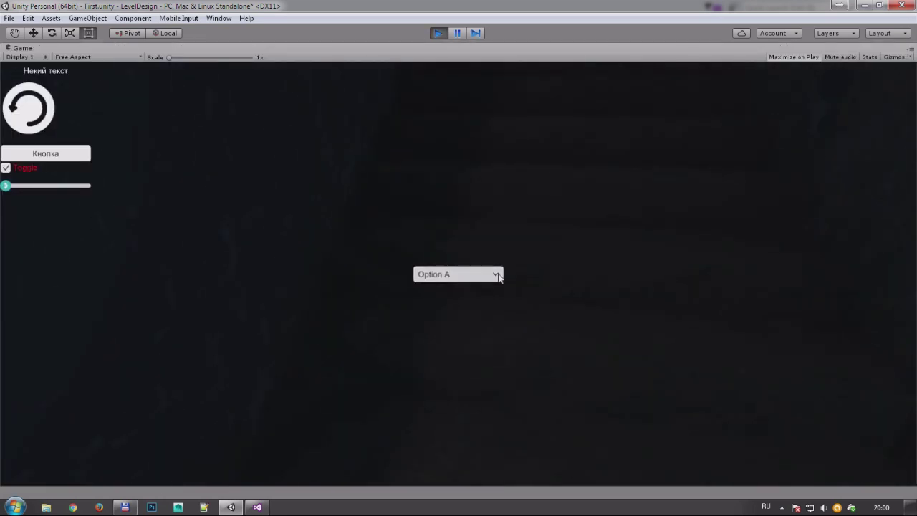
{"action": "left_click", "coordinate": [476, 275]}
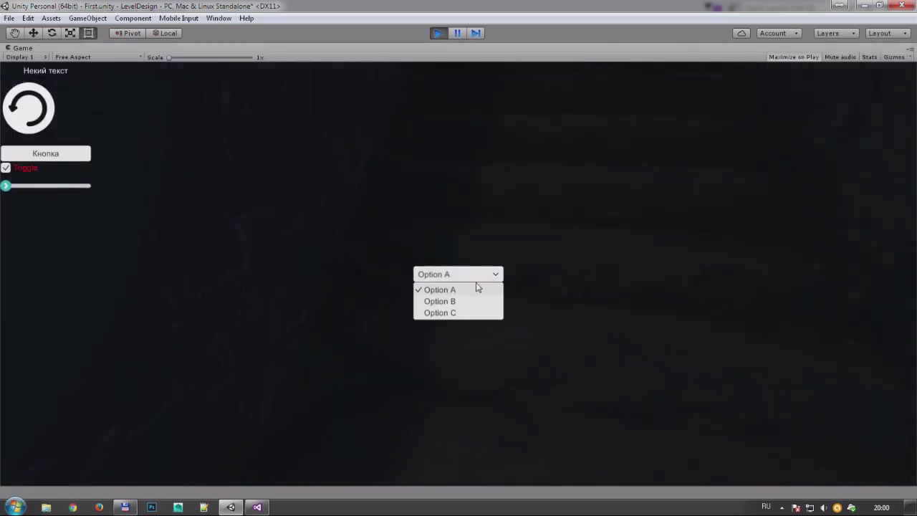
{"action": "left_click", "coordinate": [449, 300]}
{"action": "left_click", "coordinate": [485, 273]}
{"action": "left_click", "coordinate": [450, 312]}
{"action": "left_click", "coordinate": [483, 275]}
{"action": "left_click", "coordinate": [444, 289]}
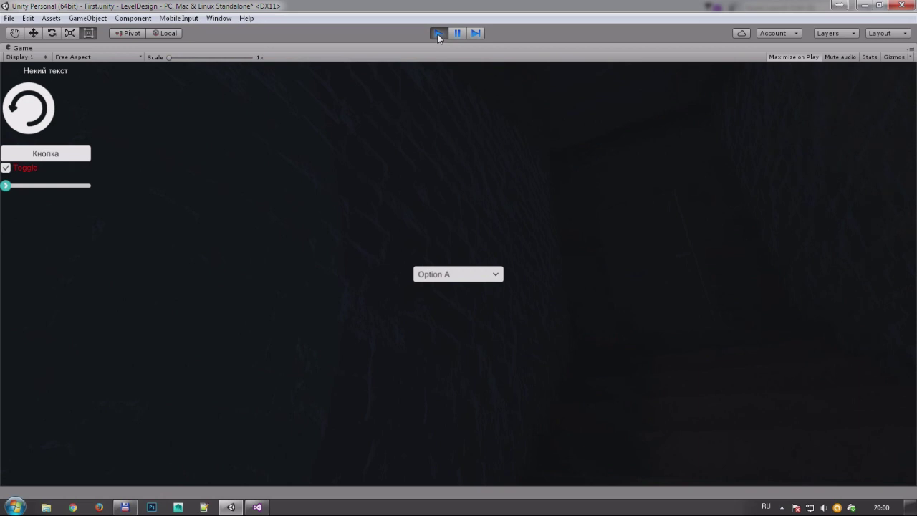
{"action": "left_click", "coordinate": [438, 34]}
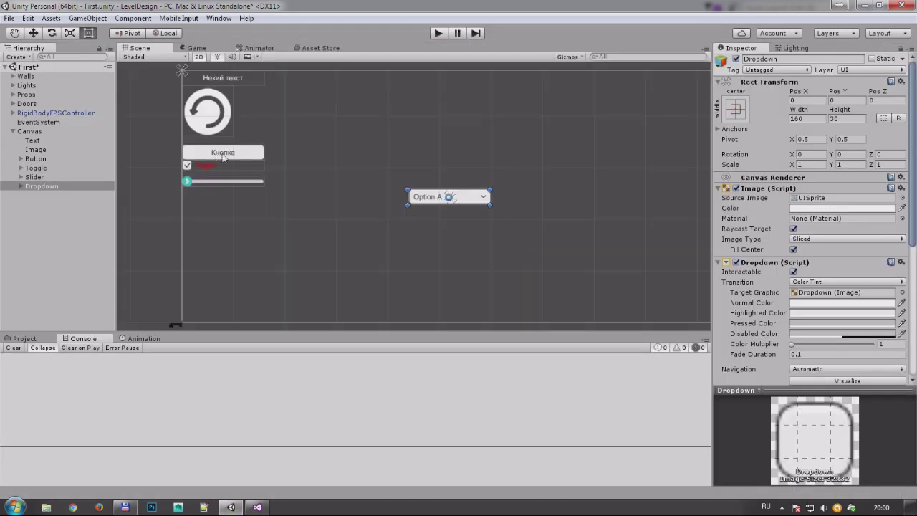
- Rename the dropdown's Option A to 'Параметр 1' and Option C to 'Параметр 3'
{"action": "scroll", "coordinate": [466, 212], "scroll_direction": "up", "scroll_amount": 2}
{"action": "scroll", "coordinate": [469, 212], "scroll_direction": "up", "scroll_amount": 2}
{"action": "scroll", "coordinate": [469, 213], "scroll_direction": "up", "scroll_amount": 1}
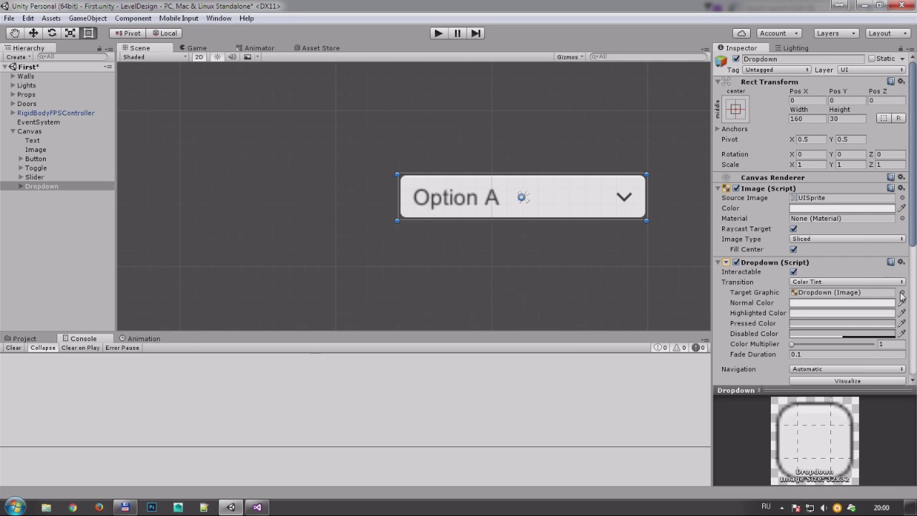
{"action": "left_click_drag", "start_coordinate": [911, 233], "coordinate": [914, 365]}
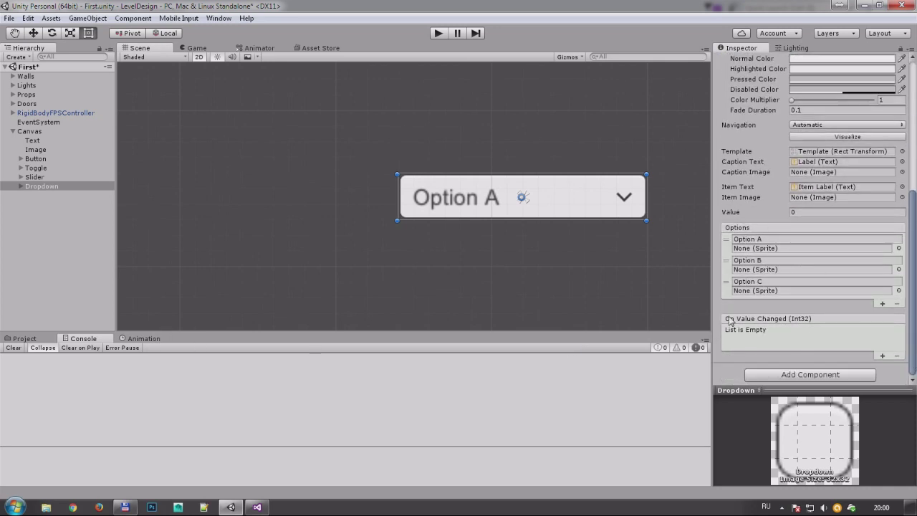
{"action": "left_click", "coordinate": [771, 239]}
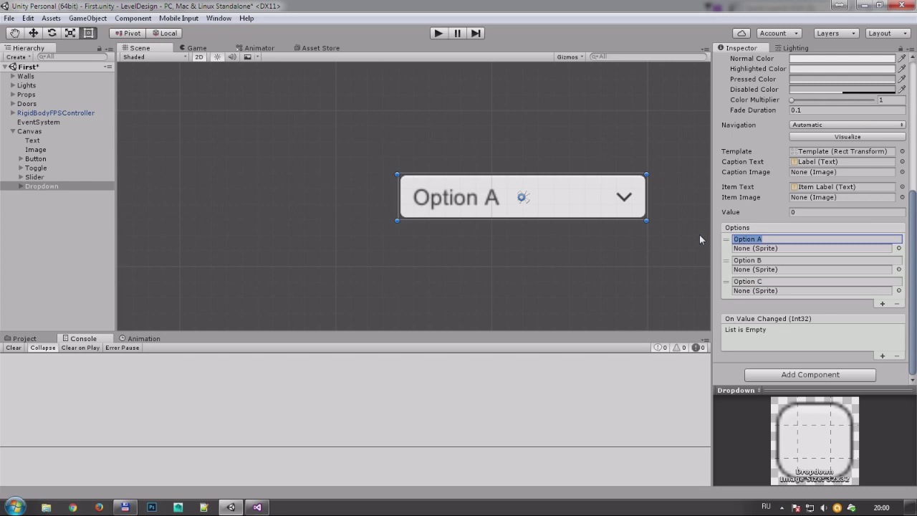
{"action": "type", "text": "Па"}
{"action": "key", "text": "BackSpace"}
{"action": "key", "text": "BackSpace"}
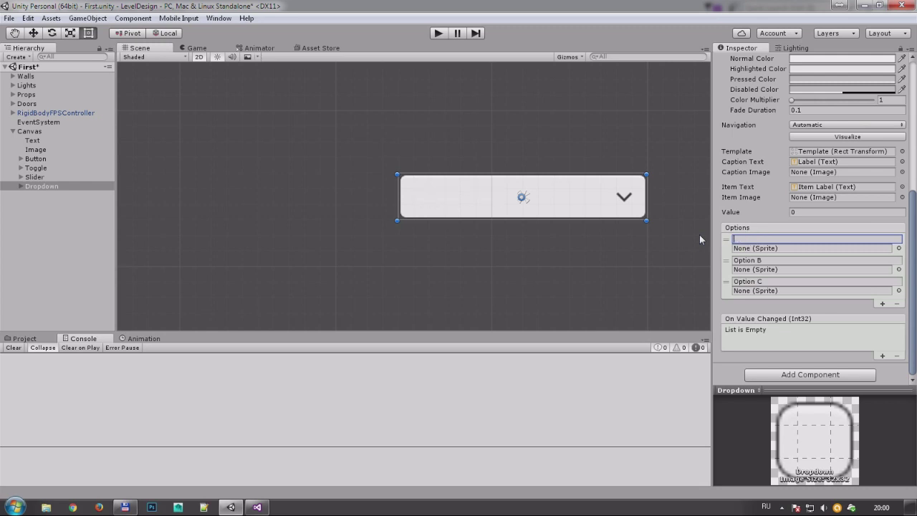
{"action": "type", "text": "Параметр 1"}
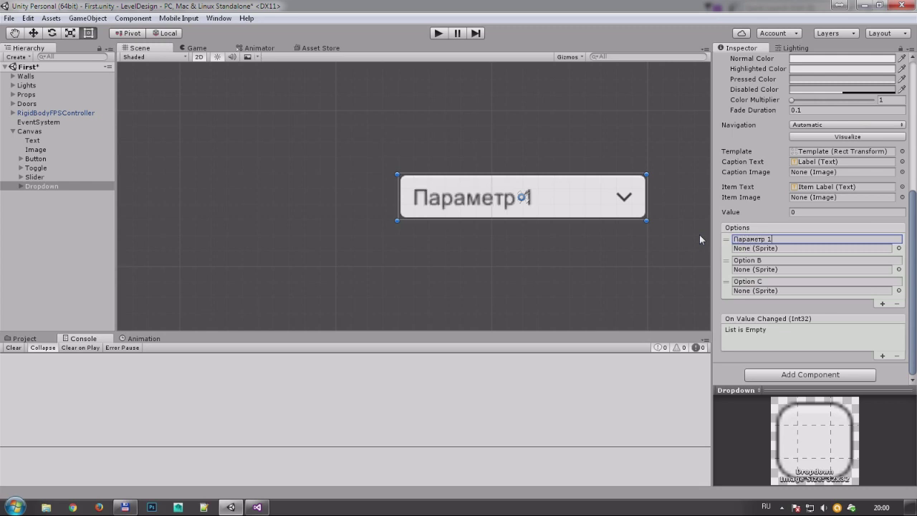
{"action": "left_click", "coordinate": [782, 281]}
{"action": "type", "text": "Параметр 3"}
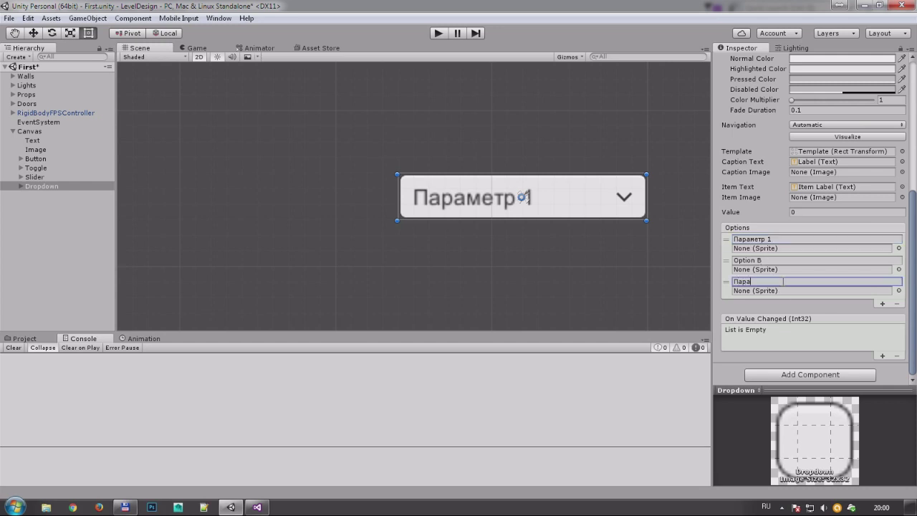
- Add a fourth dropdown option named 'Новый параметр' and start a test run
{"action": "left_click", "coordinate": [882, 303]}
{"action": "left_click", "coordinate": [812, 303]}
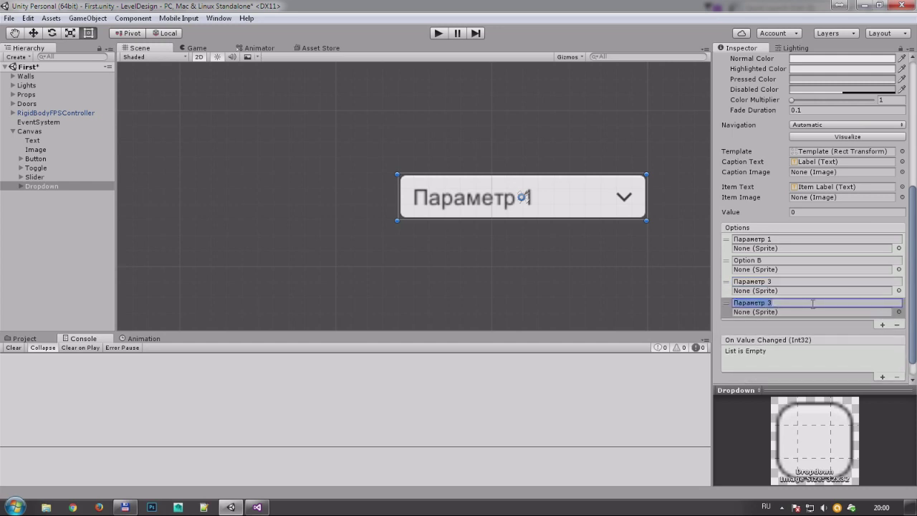
{"action": "type", "text": "Новый п"}
{"action": "left_click", "coordinate": [440, 34]}
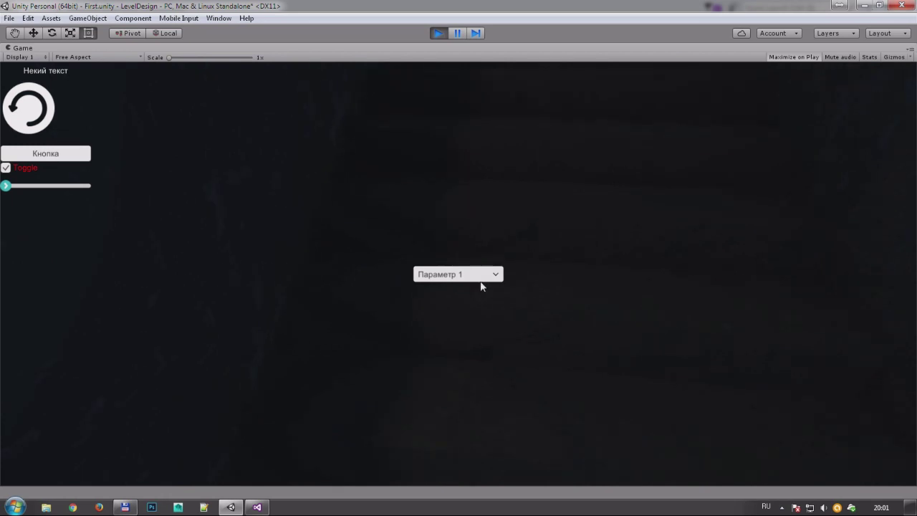
- Choose 'Новый параметр' in the running dropdown, then stop play mode
{"action": "left_click", "coordinate": [483, 279]}
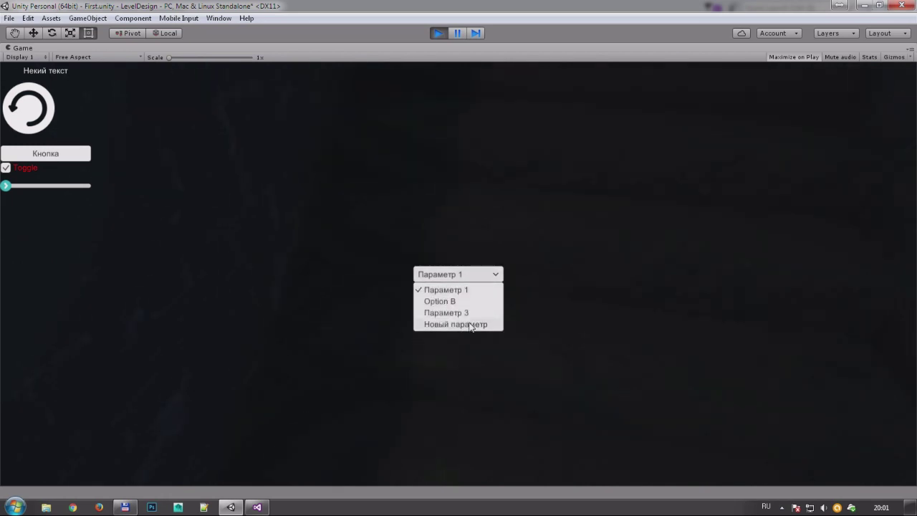
{"action": "left_click", "coordinate": [470, 324]}
{"action": "left_click", "coordinate": [438, 35]}
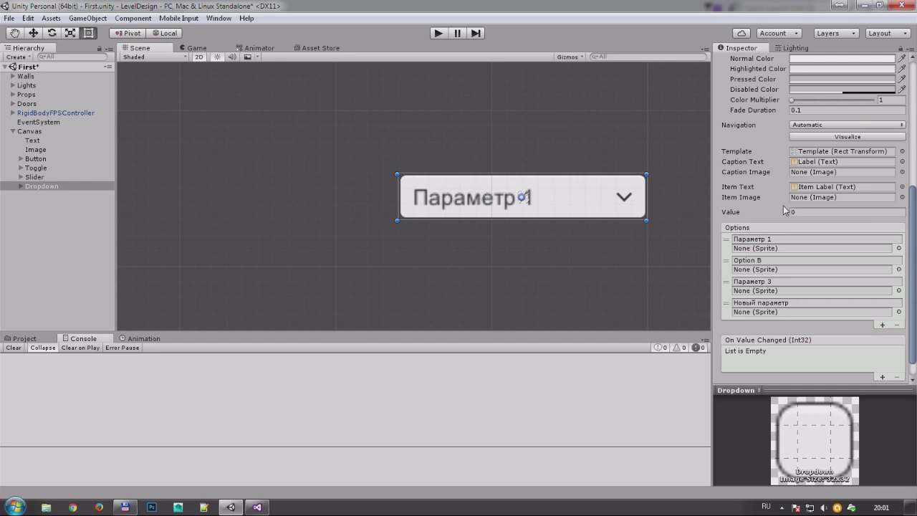
- Inspect the Dropdown's Arrow and Label parts, then reselect the Dropdown
{"action": "scroll", "coordinate": [772, 188], "scroll_direction": "up", "scroll_amount": 2}
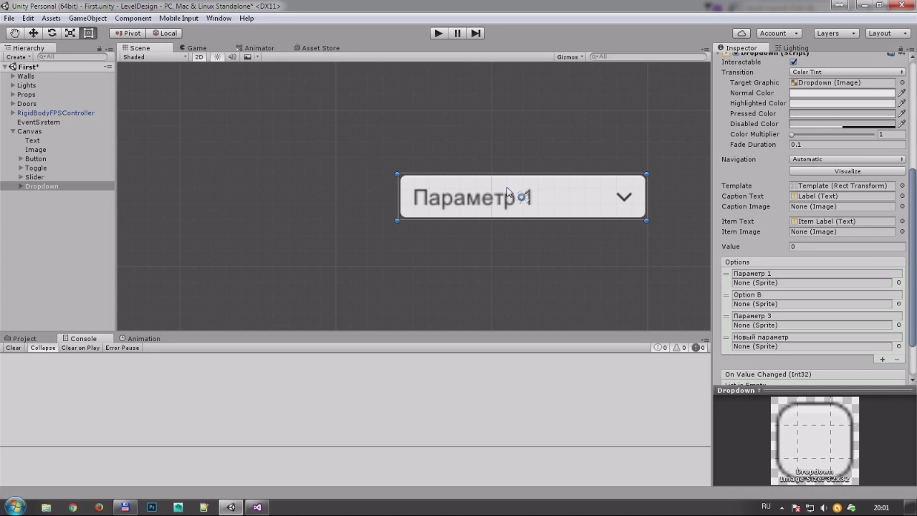
{"action": "left_click", "coordinate": [823, 196]}
{"action": "left_click", "coordinate": [43, 205]}
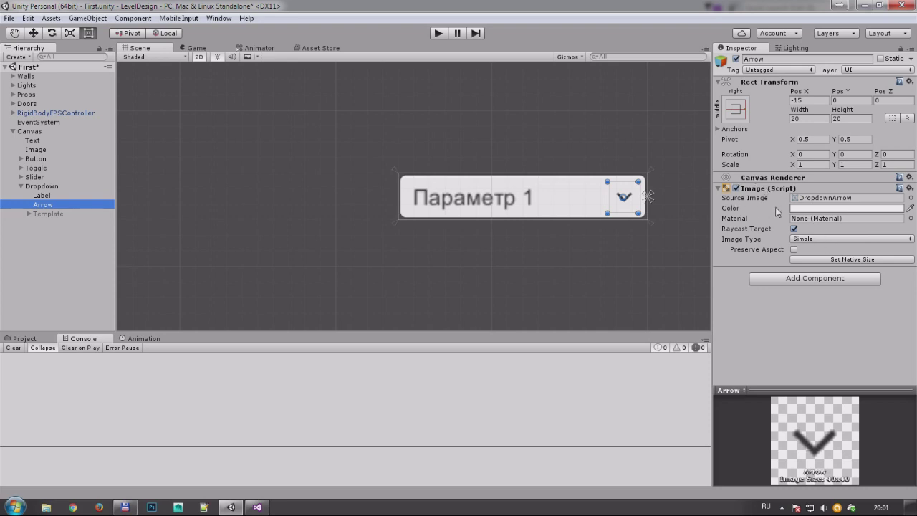
{"action": "left_click", "coordinate": [41, 196]}
{"action": "key", "text": "Up"}
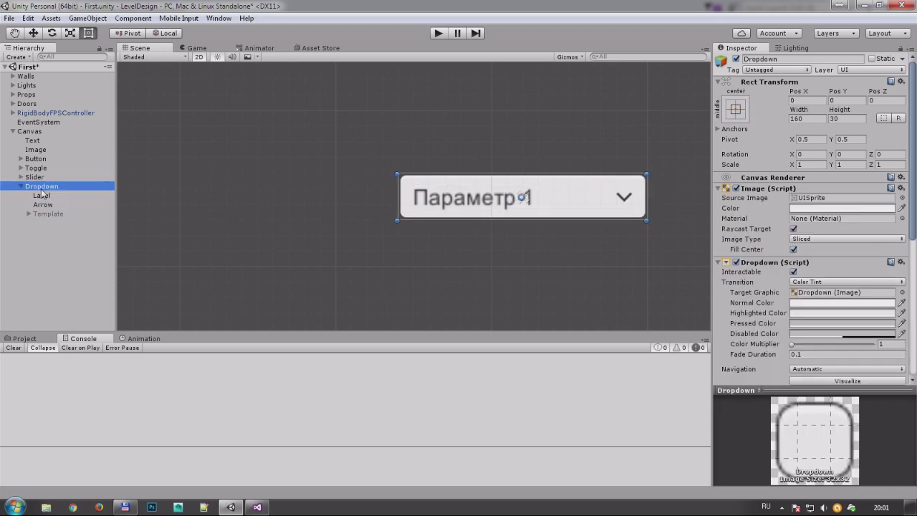
{"action": "scroll", "coordinate": [797, 262], "scroll_direction": "down", "scroll_amount": 3}
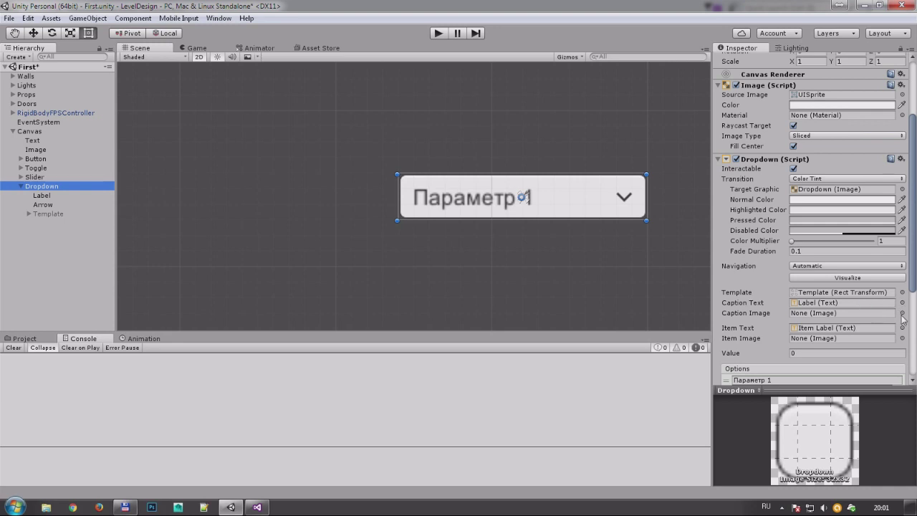
- Try the Background sprite as the Caption Image, then clear it back to None
{"action": "left_click", "coordinate": [901, 313]}
{"action": "left_click", "coordinate": [609, 184]}
{"action": "left_click", "coordinate": [608, 193]}
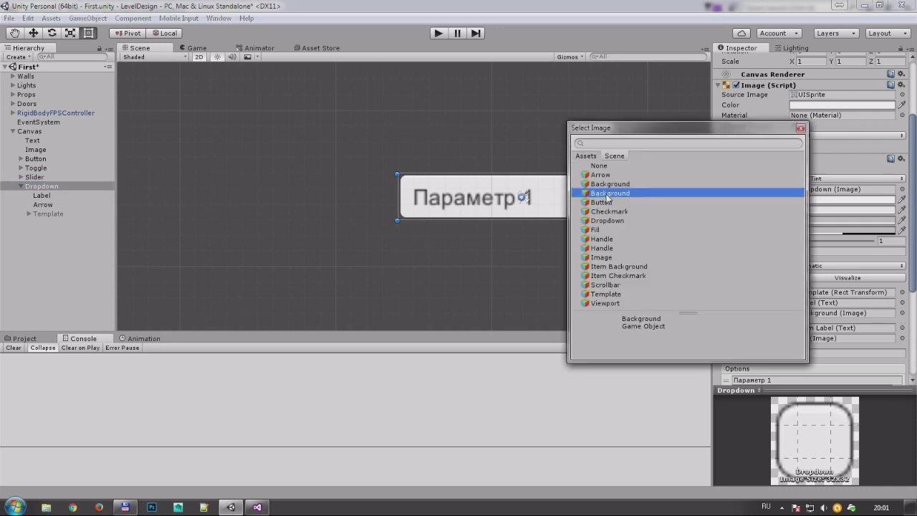
{"action": "left_click", "coordinate": [800, 130]}
{"action": "left_click", "coordinate": [828, 316]}
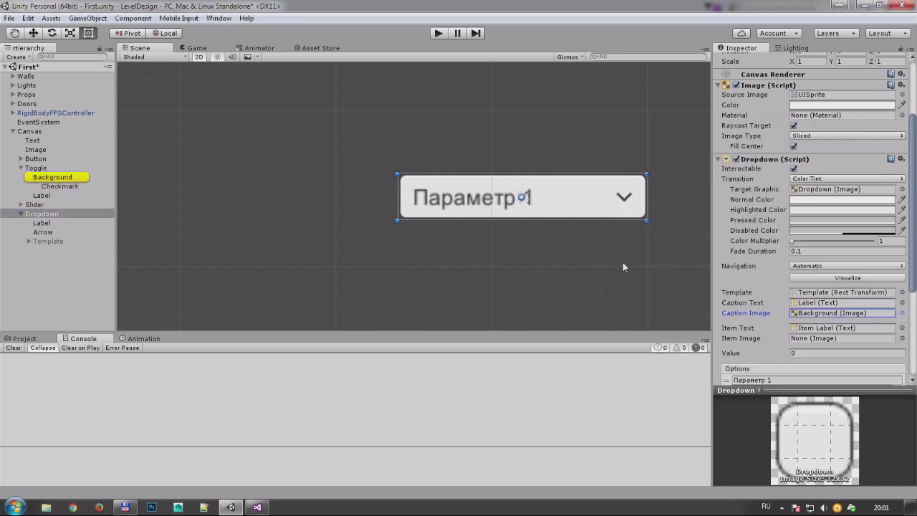
{"action": "left_click", "coordinate": [901, 313]}
{"action": "left_click", "coordinate": [685, 167]}
{"action": "double_click", "coordinate": [685, 168]}
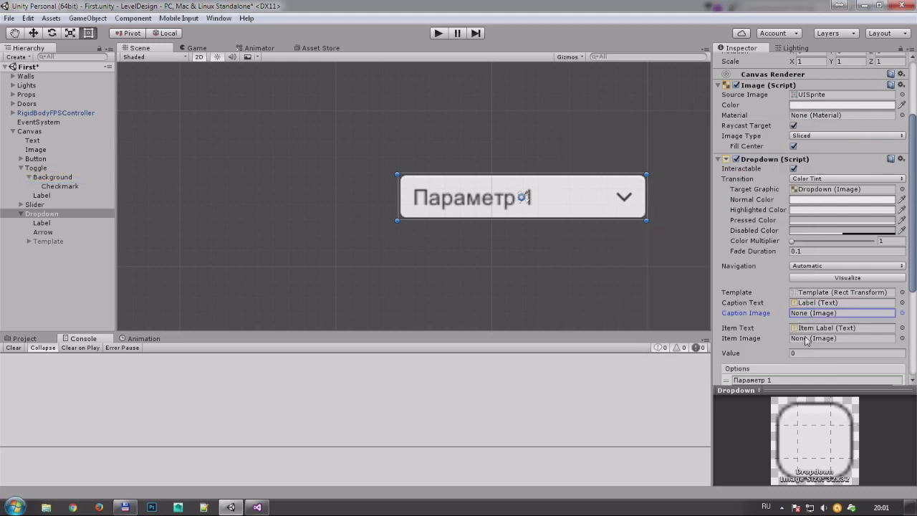
- Give option sprites: ButtonAcceleratorUpSprite, ButtonBrakeOverSprite for Параметр 3, ButtonThumbstickOverSprite for the last
{"action": "scroll", "coordinate": [914, 262], "scroll_direction": "down", "scroll_amount": 5}
{"action": "left_click", "coordinate": [900, 231]}
{"action": "key", "text": "Down"}
{"action": "key", "text": "Down"}
{"action": "left_click", "coordinate": [800, 128]}
{"action": "left_click", "coordinate": [899, 293]}
{"action": "key", "text": "Down"}
{"action": "key", "text": "Down"}
{"action": "key", "text": "Down"}
{"action": "key", "text": "Up"}
{"action": "key", "text": "Up"}
{"action": "left_click", "coordinate": [800, 128]}
{"action": "left_click", "coordinate": [899, 272]}
{"action": "key", "text": "Down"}
{"action": "key", "text": "Down"}
{"action": "key", "text": "Down"}
{"action": "left_click", "coordinate": [801, 129]}
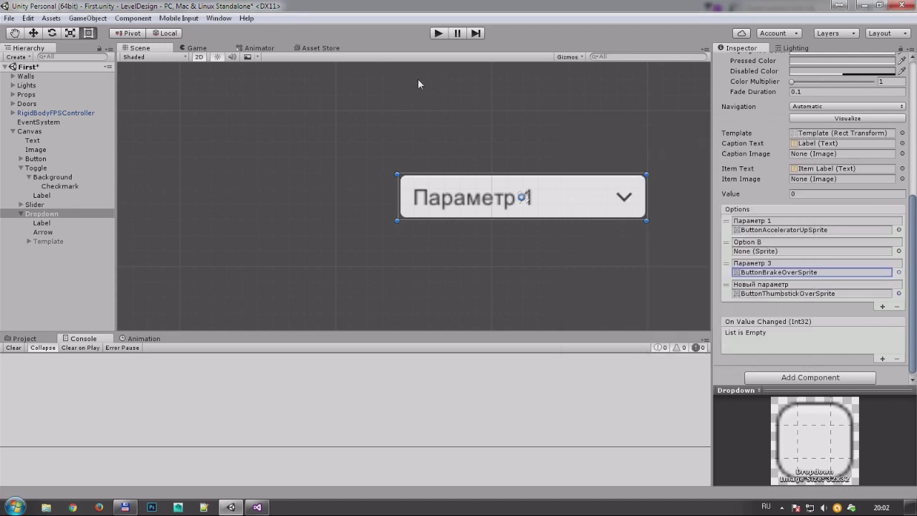
- Test the dropdown in play mode by choosing Option B, then stop
{"action": "left_click", "coordinate": [437, 34]}
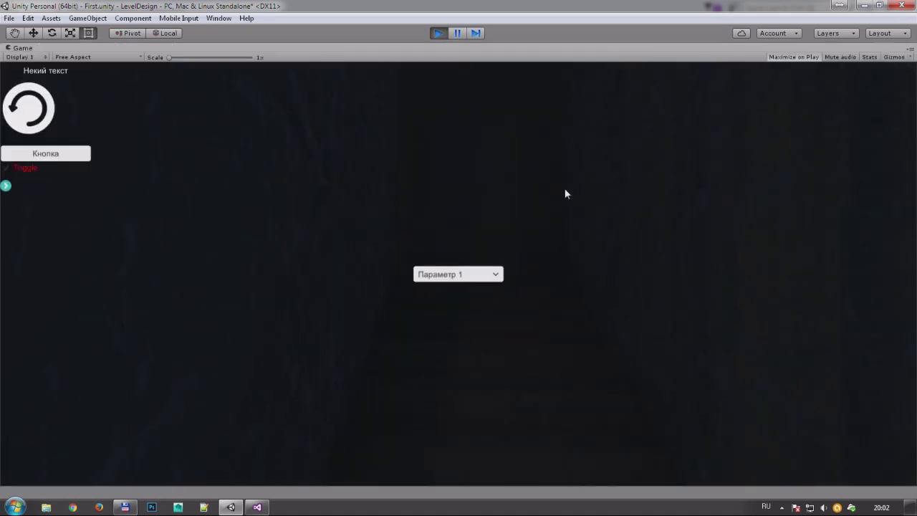
{"action": "left_click", "coordinate": [444, 273]}
{"action": "left_click", "coordinate": [429, 301]}
{"action": "key", "text": "ctrl+p"}
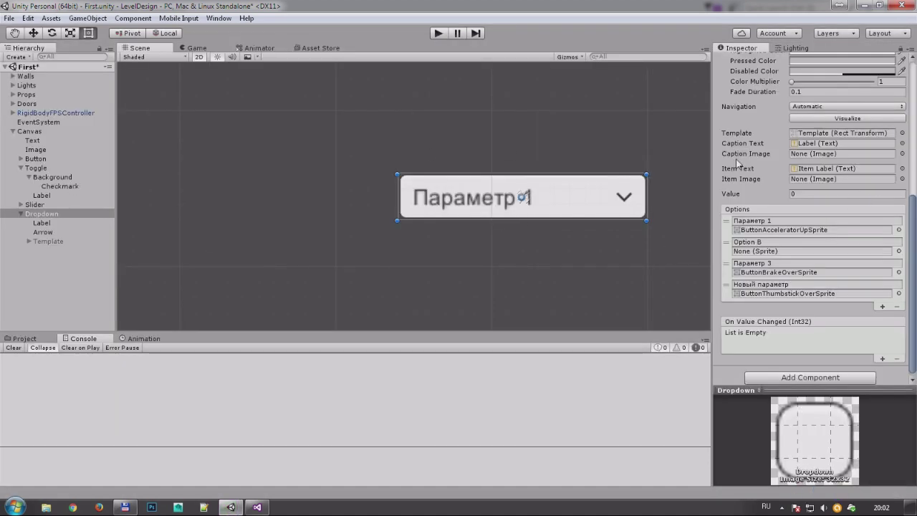
{"action": "left_click", "coordinate": [42, 232]}
- Duplicate Arrow as 'Icon', place it above Arrow, and shift it left
{"action": "left_click", "coordinate": [42, 215]}
{"action": "left_click", "coordinate": [43, 232]}
{"action": "key", "text": "ctrl+d"}
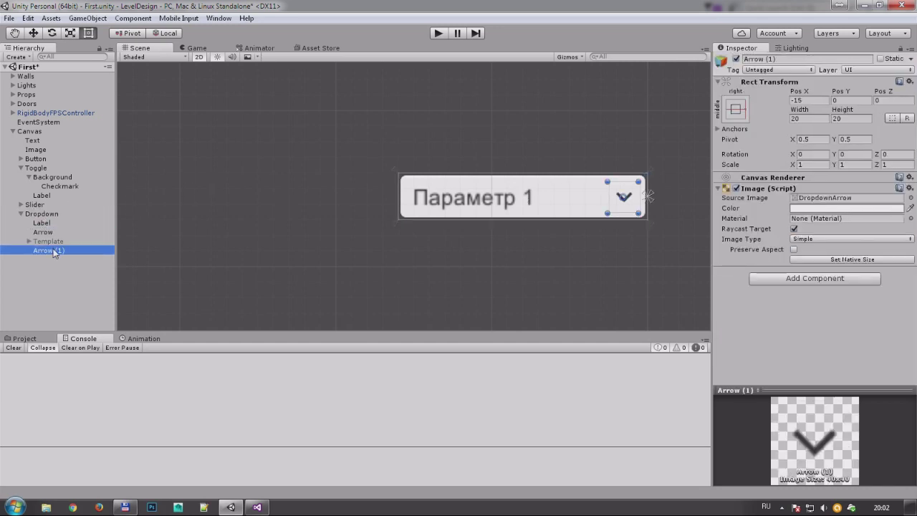
{"action": "left_click", "coordinate": [53, 252]}
{"action": "type", "text": "Шсшт"}
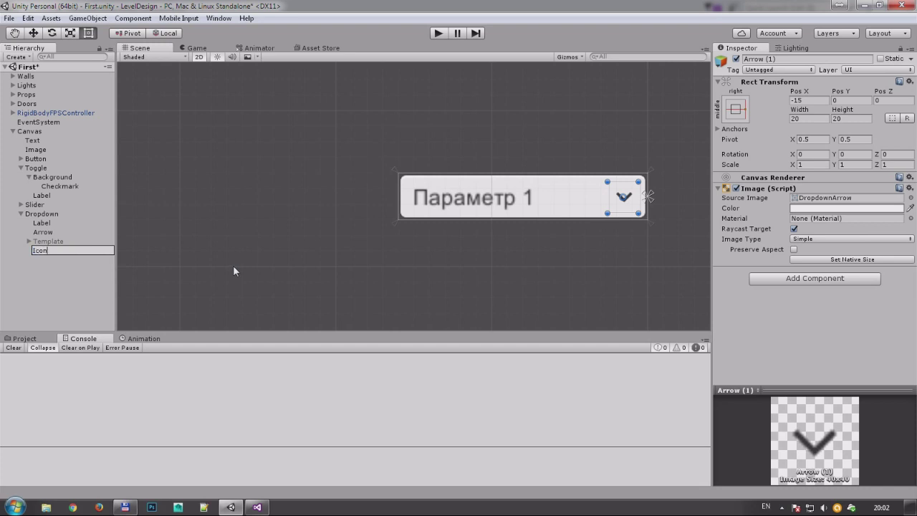
{"action": "key", "text": "Return"}
{"action": "left_click_drag", "start_coordinate": [41, 252], "coordinate": [42, 227]}
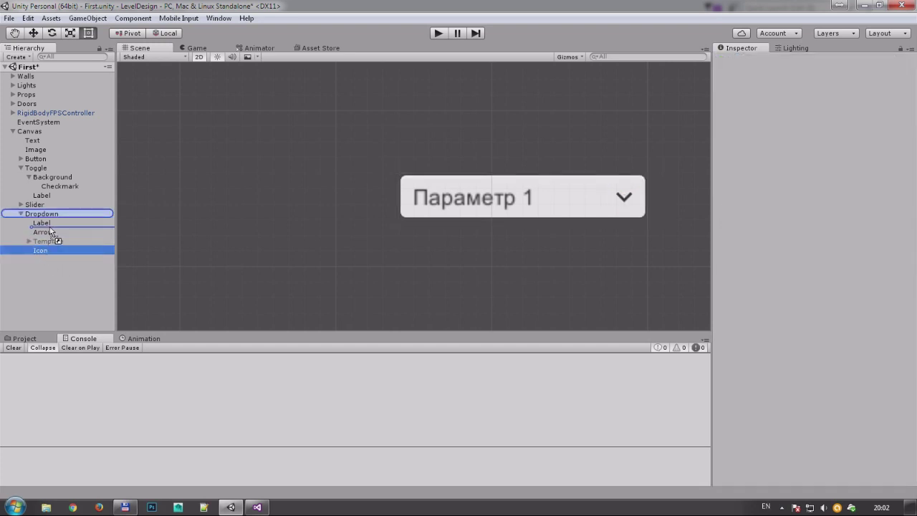
{"action": "left_click", "coordinate": [633, 194]}
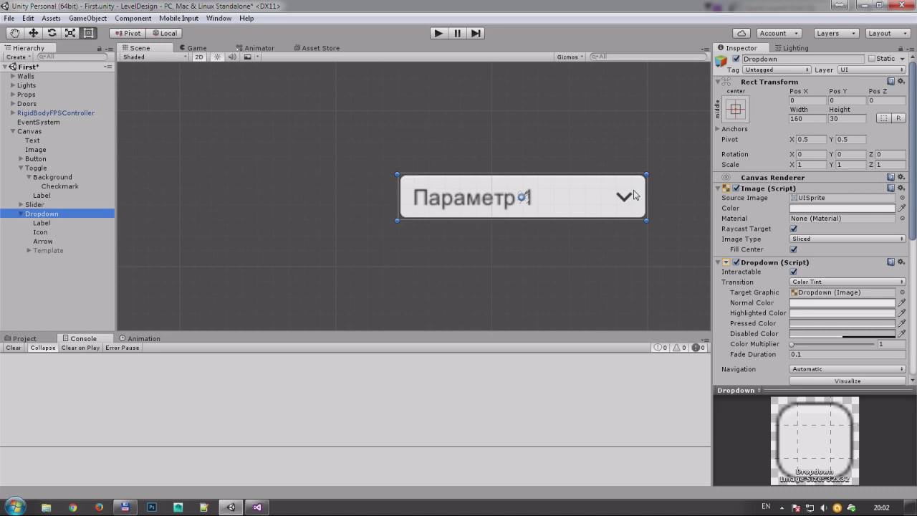
{"action": "left_click", "coordinate": [632, 194]}
{"action": "left_click_drag", "start_coordinate": [633, 195], "coordinate": [602, 195]}
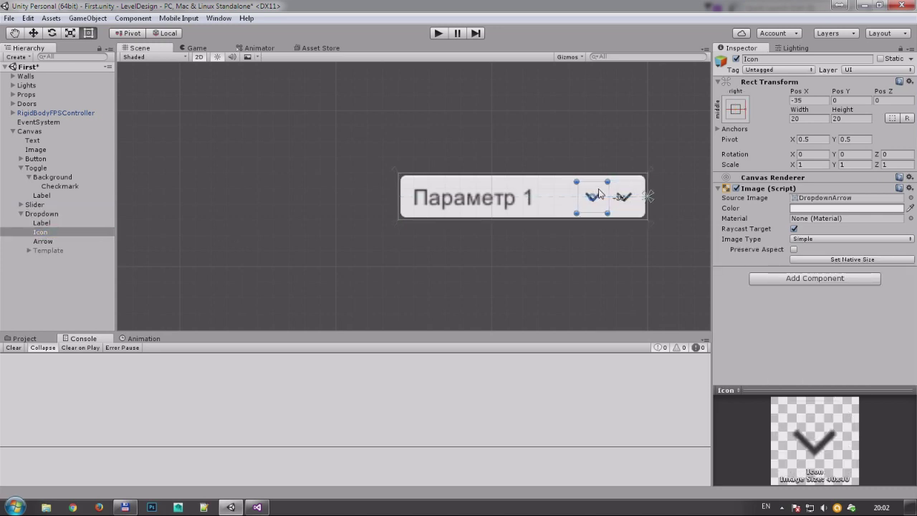
- Set Icon as the Dropdown's Caption Image and start play mode
{"action": "left_click", "coordinate": [43, 215]}
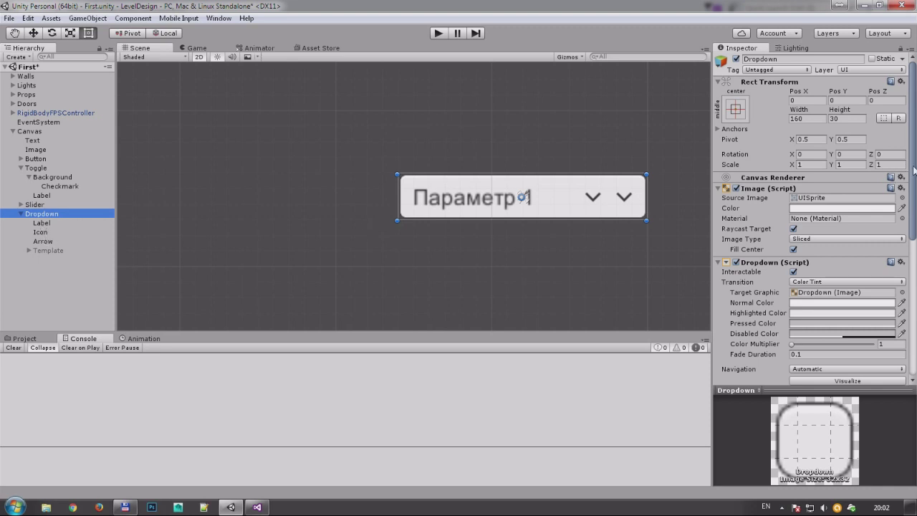
{"action": "left_click_drag", "start_coordinate": [914, 169], "coordinate": [914, 251]}
{"action": "left_click_drag", "start_coordinate": [41, 232], "coordinate": [805, 247]}
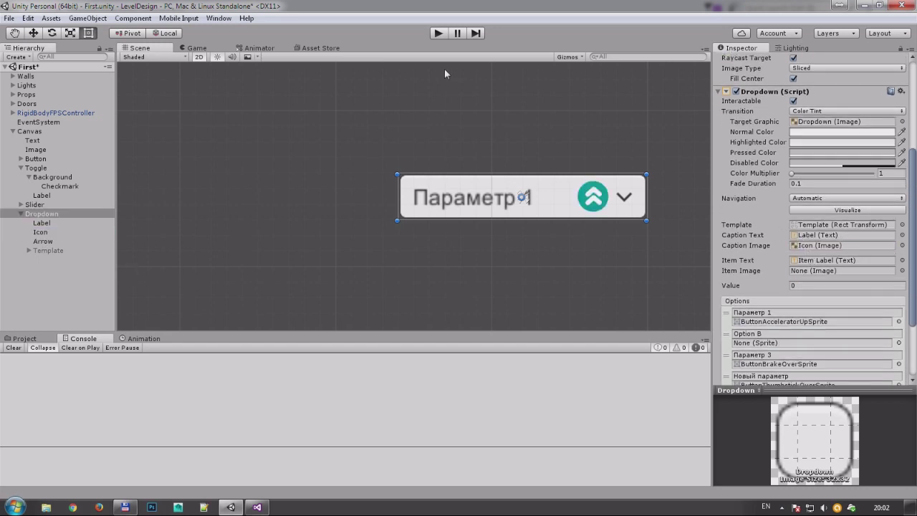
{"action": "left_click", "coordinate": [442, 33]}
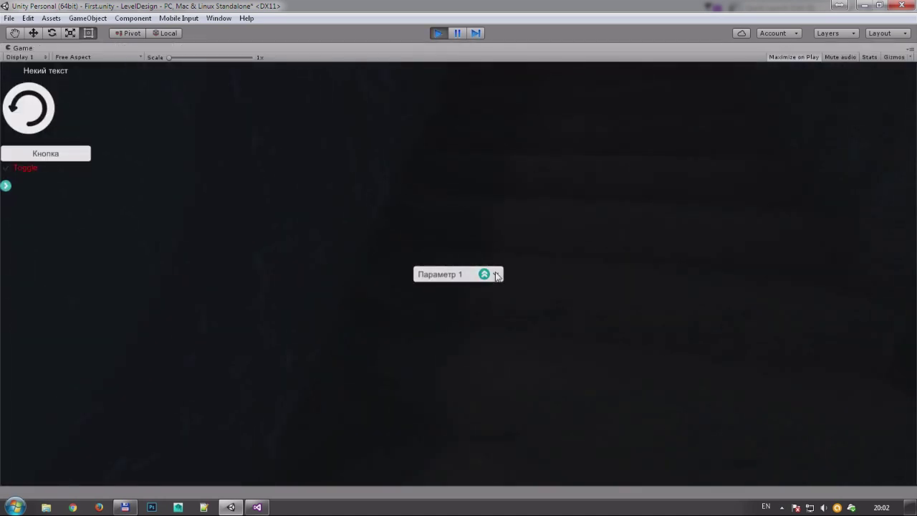
{"action": "left_click", "coordinate": [465, 275]}
{"action": "left_click", "coordinate": [477, 325]}
{"action": "left_click", "coordinate": [474, 274]}
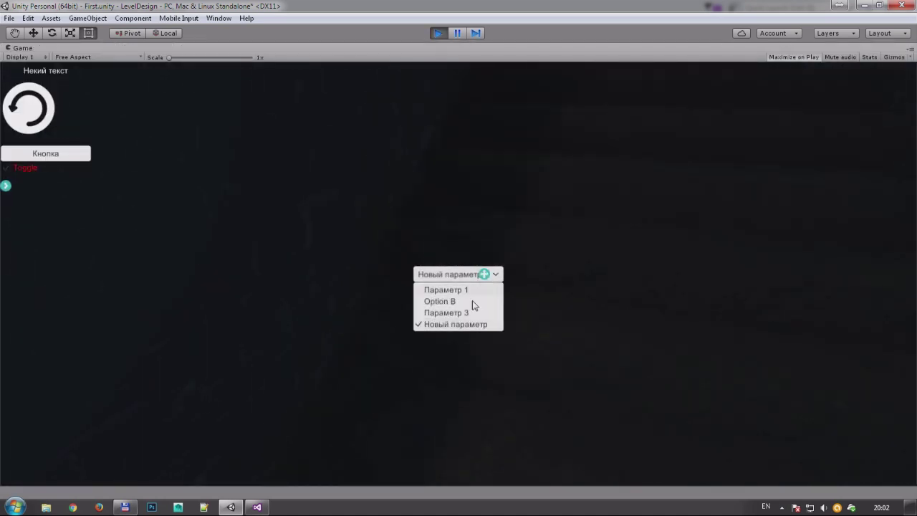
{"action": "left_click", "coordinate": [465, 312]}
{"action": "left_click", "coordinate": [493, 280]}
{"action": "left_click", "coordinate": [474, 290]}
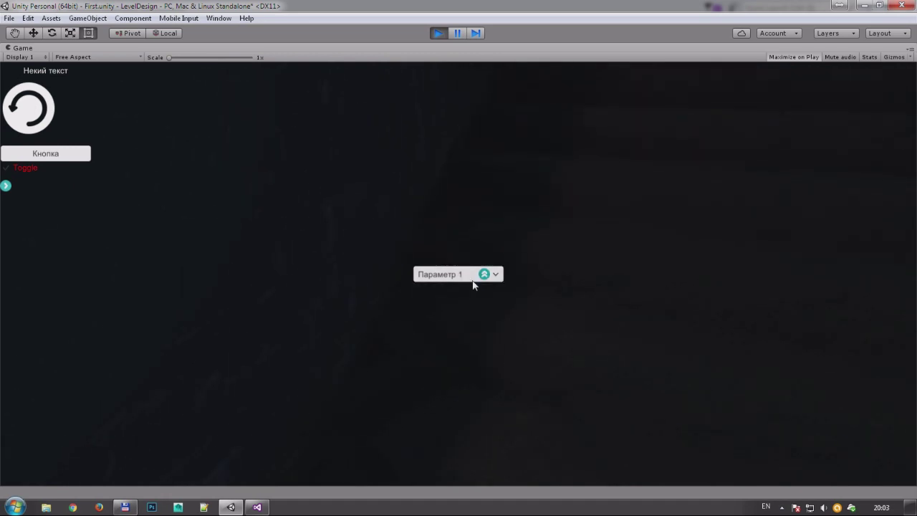
{"action": "left_click", "coordinate": [438, 33]}
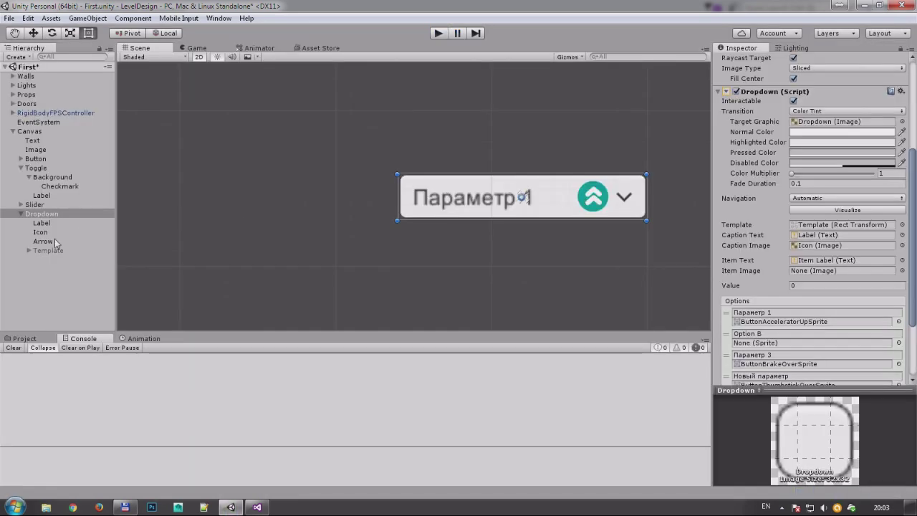
{"action": "left_click", "coordinate": [28, 250]}
{"action": "left_click", "coordinate": [37, 259]}
{"action": "left_click", "coordinate": [45, 269]}
{"action": "left_click", "coordinate": [52, 278]}
- Duplicate Item Checkmark as 'Item Icon' and move it to the item's right side
{"action": "left_click", "coordinate": [52, 277]}
{"action": "left_click", "coordinate": [92, 288]}
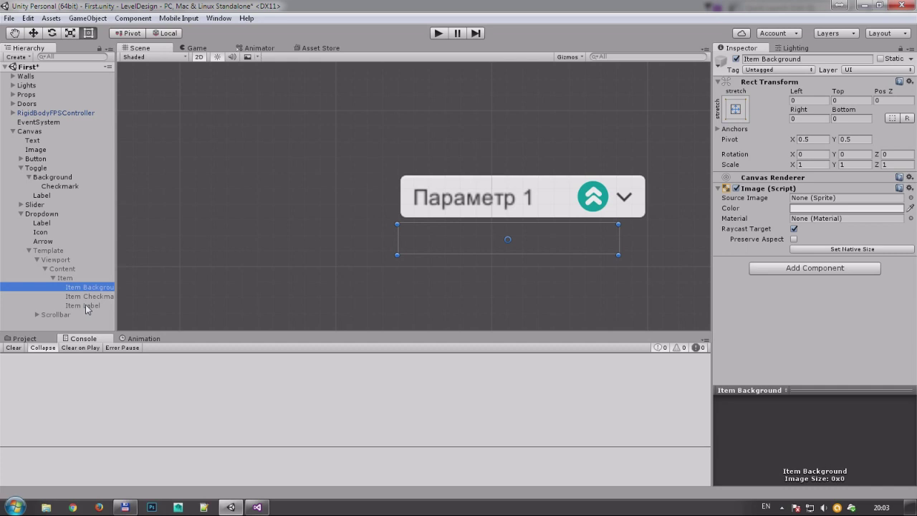
{"action": "double_click", "coordinate": [94, 288]}
{"action": "left_click", "coordinate": [101, 297]}
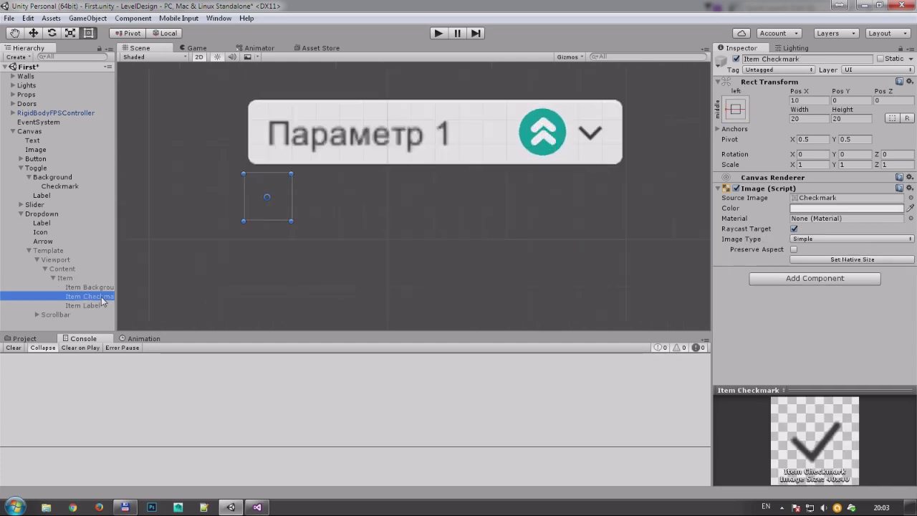
{"action": "key", "text": "ctrl+d"}
{"action": "left_click", "coordinate": [90, 315]}
{"action": "key", "text": "End"}
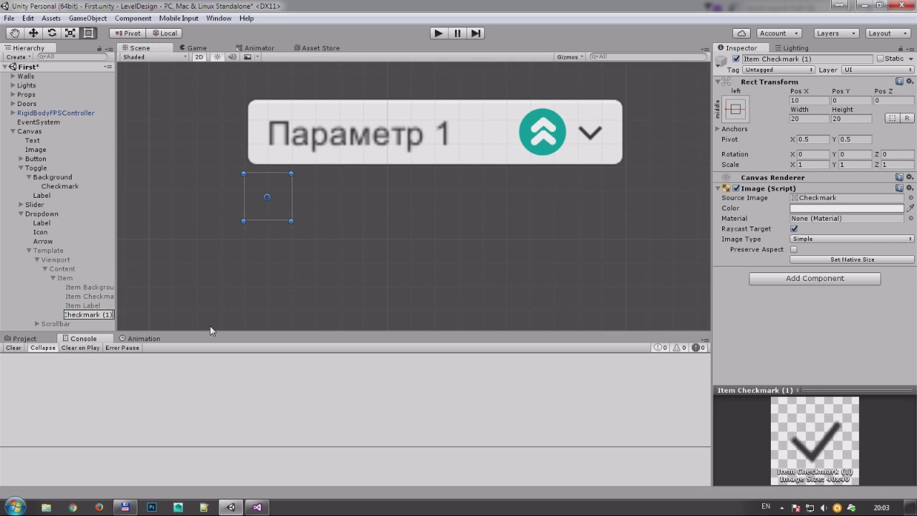
{"action": "key", "text": "BackSpace"}
{"action": "key", "text": "BackSpace"}
{"action": "key", "text": "BackSpace"}
{"action": "key", "text": "BackSpace"}
{"action": "key", "text": "BackSpace"}
{"action": "key", "text": "BackSpace"}
{"action": "key", "text": "Return"}
{"action": "left_click_drag", "start_coordinate": [278, 196], "coordinate": [553, 197]}
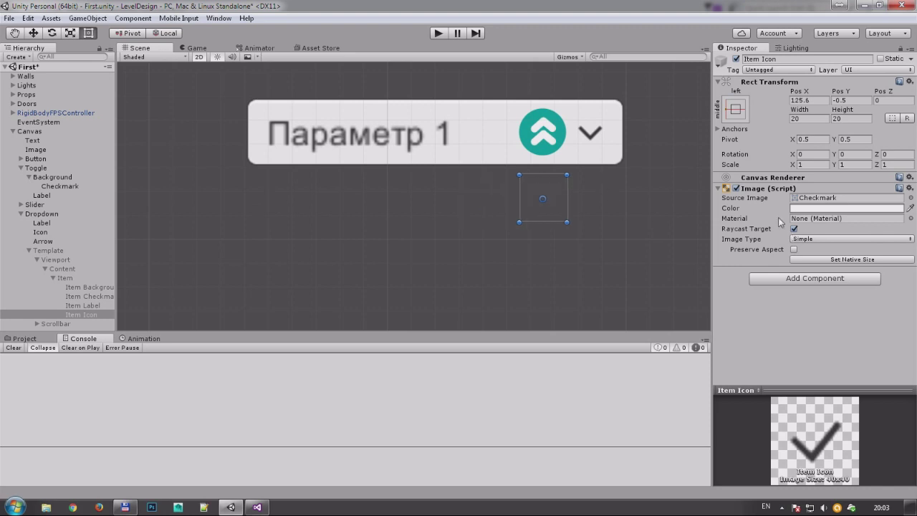
- Assign Item Icon as the Dropdown's Item Image and start play mode
{"action": "left_click", "coordinate": [48, 215]}
{"action": "scroll", "coordinate": [858, 252], "scroll_direction": "down", "scroll_amount": 4}
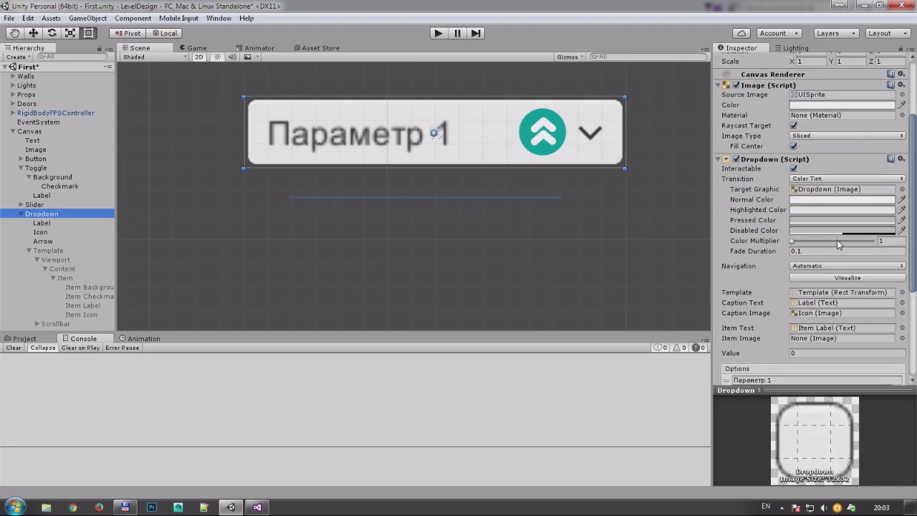
{"action": "scroll", "coordinate": [858, 252], "scroll_direction": "down", "scroll_amount": 1}
{"action": "left_click_drag", "start_coordinate": [84, 314], "coordinate": [823, 304]}
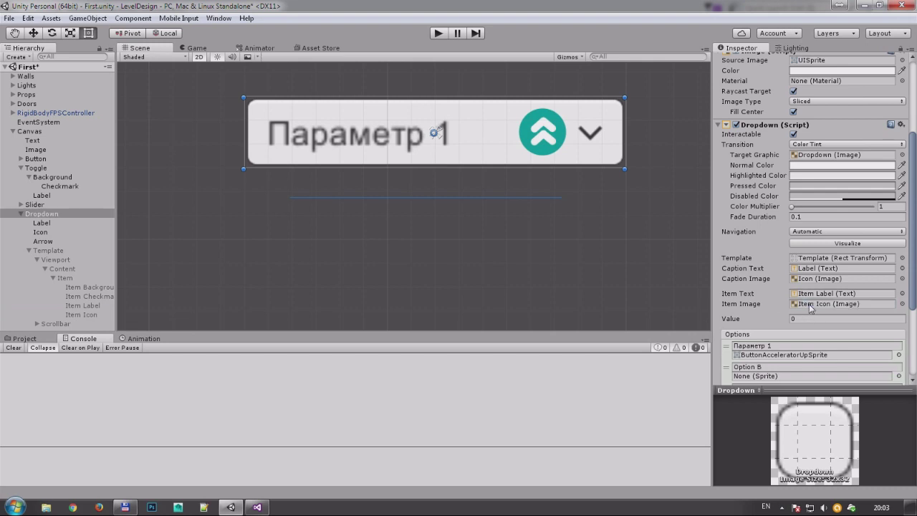
{"action": "left_click", "coordinate": [437, 33]}
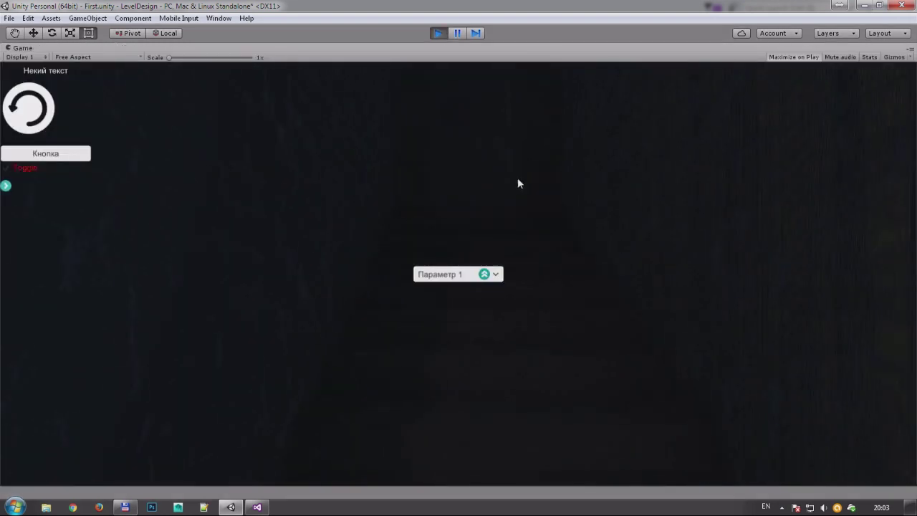
- Pick Параметр 3, Новый параметр, Параметр 1, then Параметр 3 in the running dropdown and stop play mode
{"action": "left_click", "coordinate": [499, 279]}
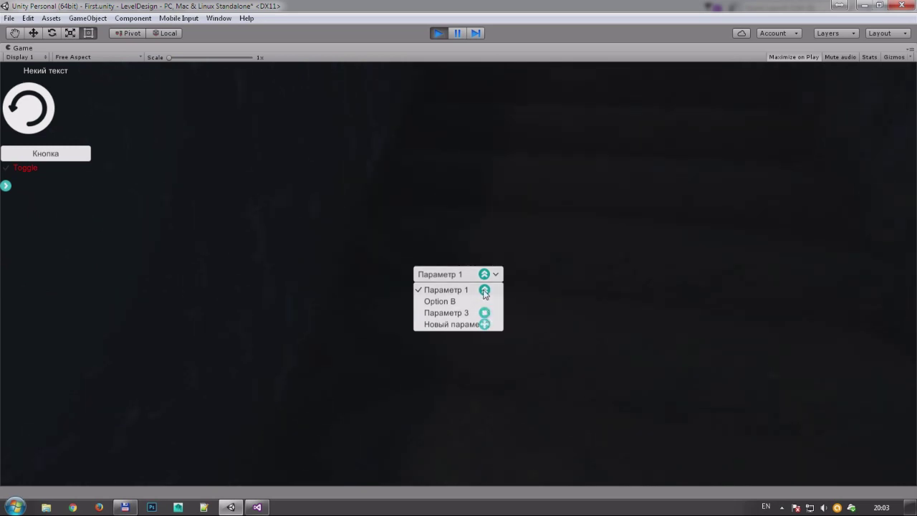
{"action": "left_click", "coordinate": [485, 315]}
{"action": "left_click", "coordinate": [493, 279]}
{"action": "left_click", "coordinate": [483, 322]}
{"action": "left_click", "coordinate": [487, 275]}
{"action": "left_click", "coordinate": [476, 289]}
{"action": "left_click", "coordinate": [489, 277]}
{"action": "left_click", "coordinate": [482, 312]}
{"action": "left_click", "coordinate": [444, 35]}
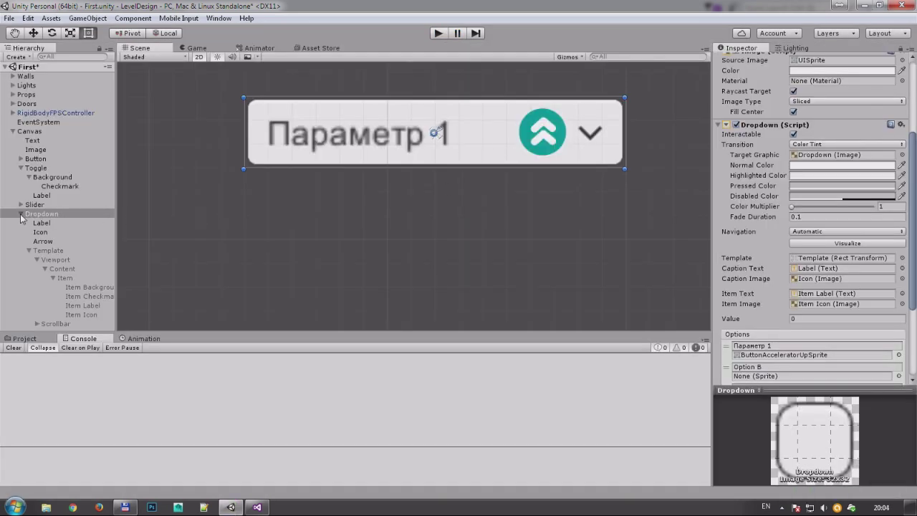
- Anchor the Dropdown to the canvas's top-left corner with the Anchor Presets
{"action": "left_click", "coordinate": [21, 213]}
{"action": "scroll", "coordinate": [380, 183], "scroll_direction": "down", "scroll_amount": 5}
{"action": "scroll", "coordinate": [391, 199], "scroll_direction": "down", "scroll_amount": 2}
{"action": "scroll", "coordinate": [395, 201], "scroll_direction": "down", "scroll_amount": 3}
{"action": "scroll", "coordinate": [400, 203], "scroll_direction": "down", "scroll_amount": 1}
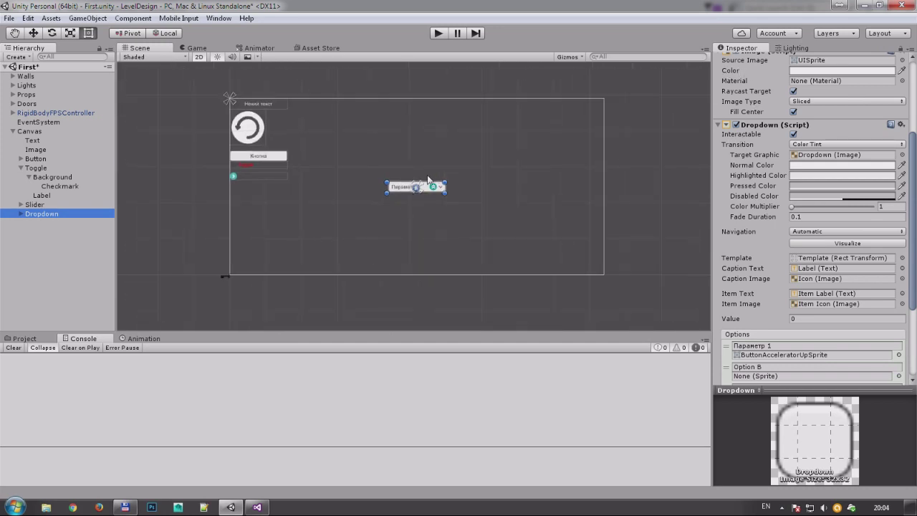
{"action": "scroll", "coordinate": [804, 197], "scroll_direction": "up", "scroll_amount": 5}
{"action": "left_click", "coordinate": [735, 107]}
{"action": "left_click", "coordinate": [775, 199]}
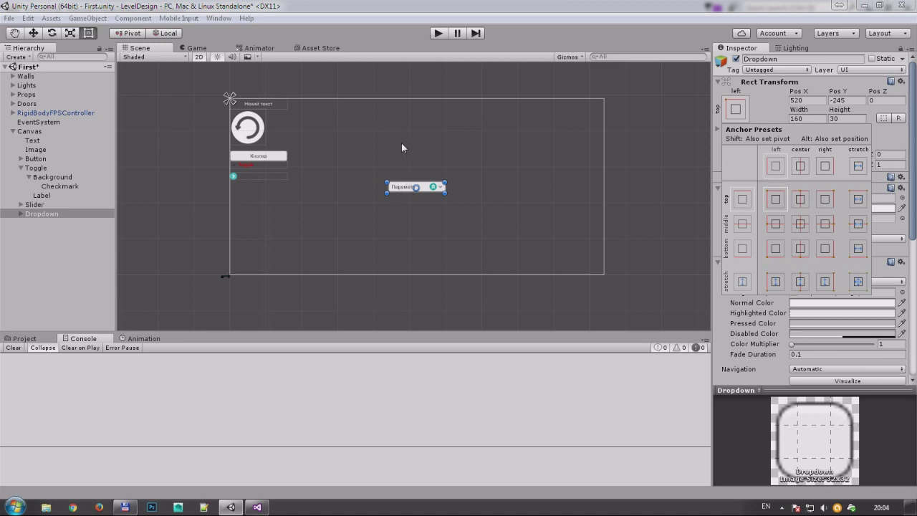
- Move the dropdown to 80, -256, just below the Toggle and Slider
{"action": "scroll", "coordinate": [398, 187], "scroll_direction": "up", "scroll_amount": 3}
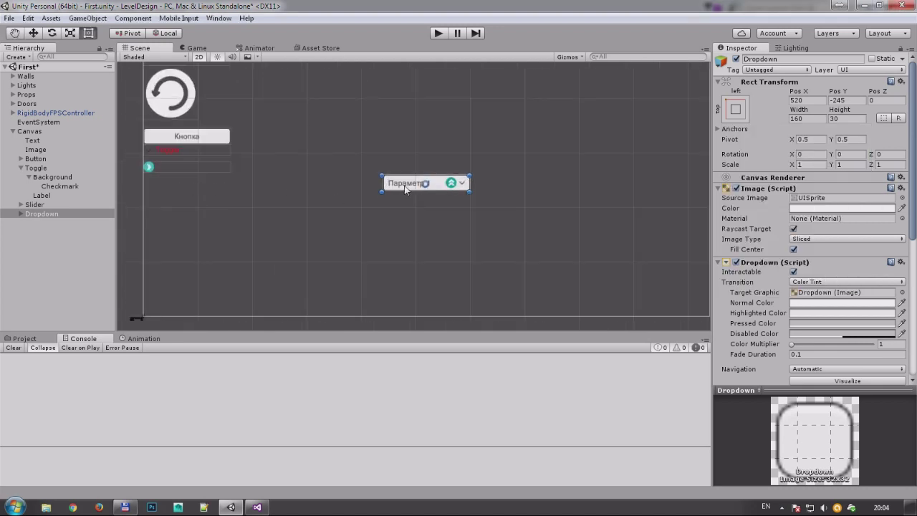
{"action": "left_click_drag", "start_coordinate": [405, 187], "coordinate": [166, 195]}
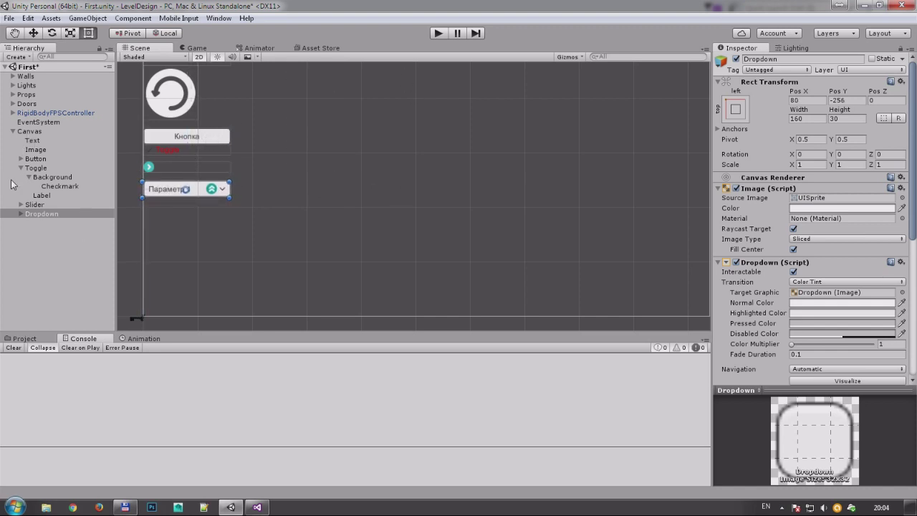
{"action": "left_click", "coordinate": [21, 168]}
{"action": "left_click", "coordinate": [30, 132]}
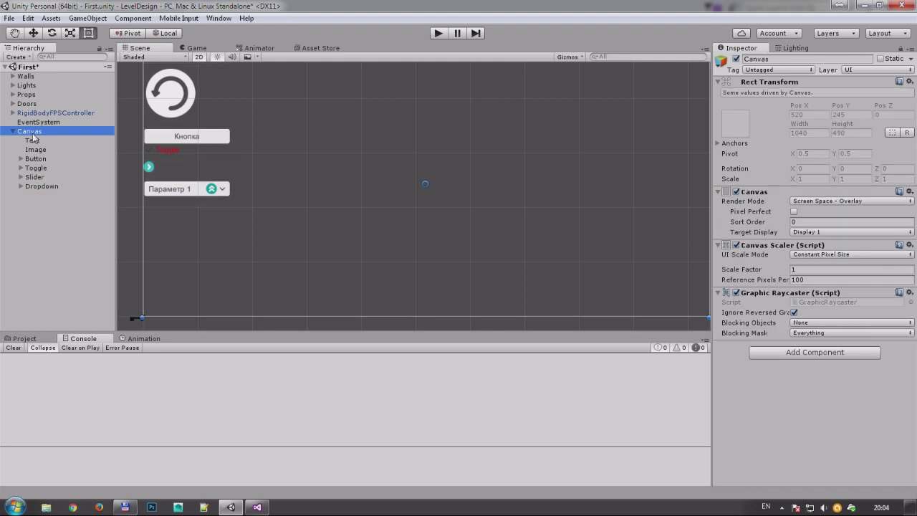
- Add an InputField to the Canvas and frame it in the Scene view
{"action": "right_click", "coordinate": [32, 136]}
{"action": "mouse_move", "coordinate": [81, 295]}
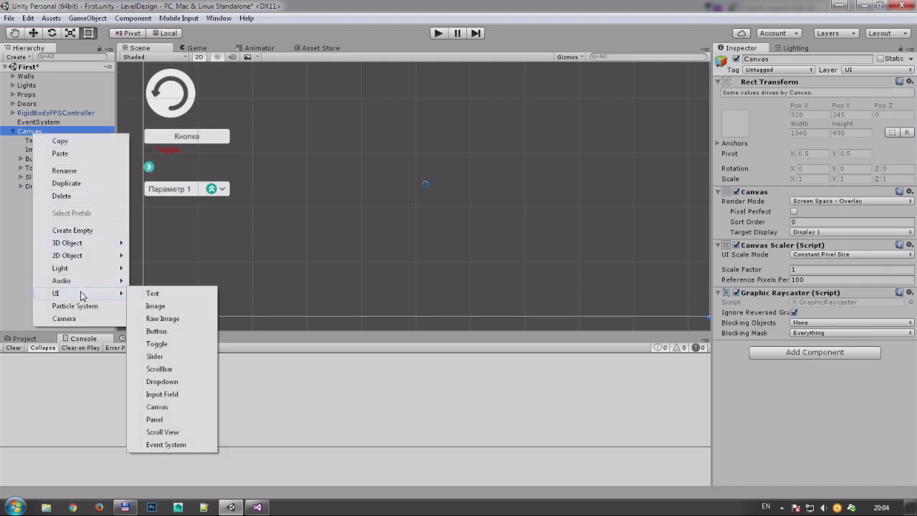
{"action": "left_click", "coordinate": [178, 393]}
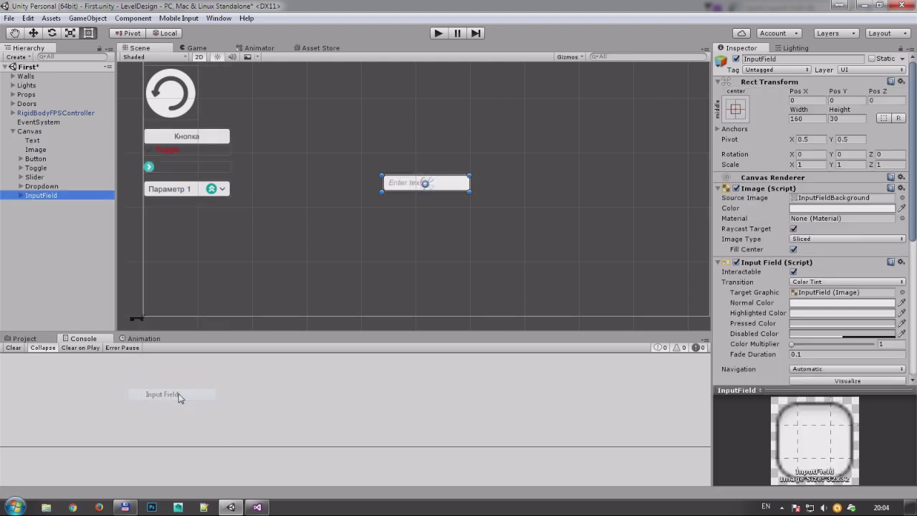
{"action": "key", "text": "f"}
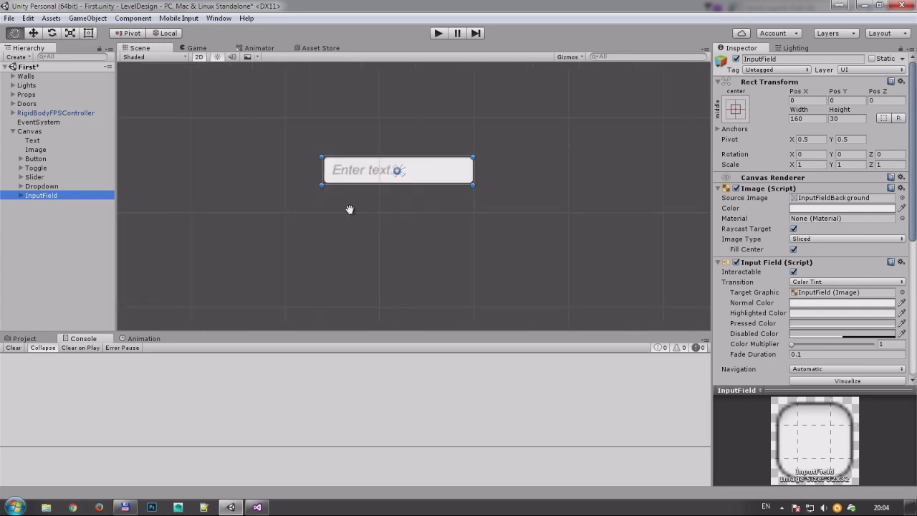
- Type test text into the InputField in Play mode, clear it, and stop the game
{"action": "left_click", "coordinate": [443, 33]}
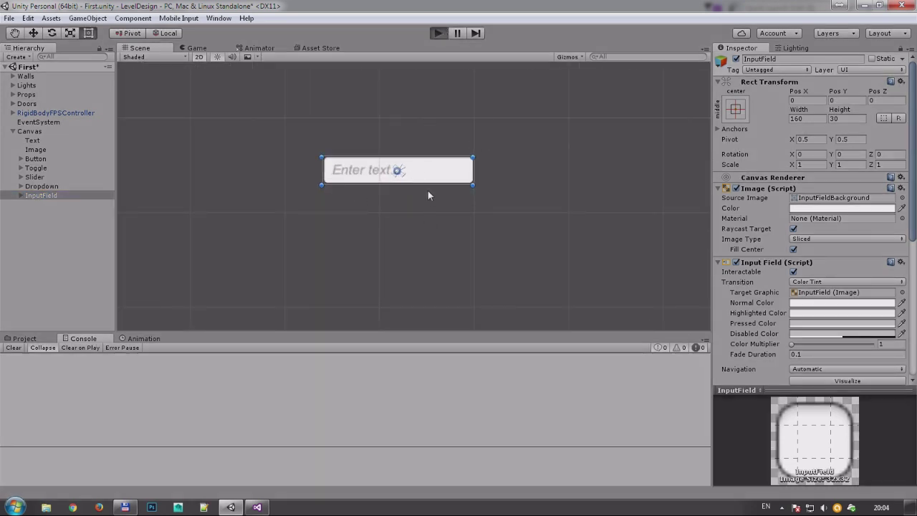
{"action": "type", "text": "casjknkacja"}
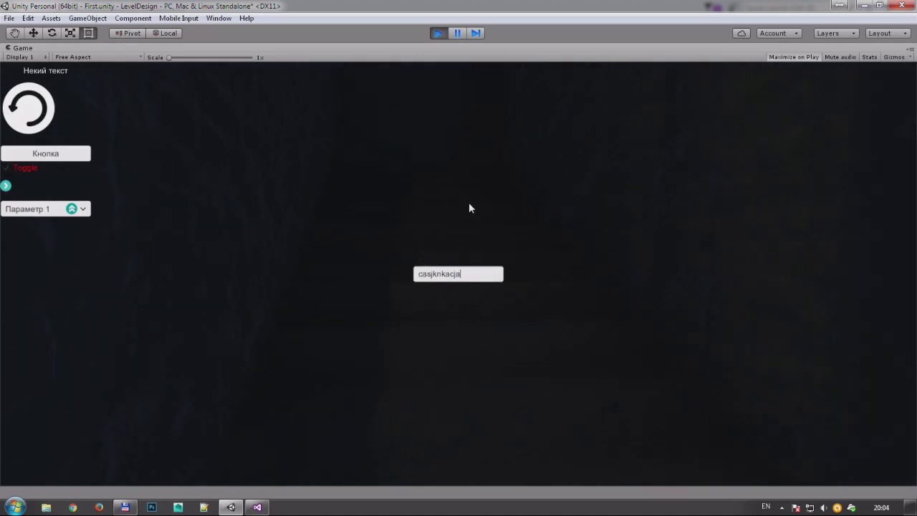
{"action": "key", "text": "ctrl+a"}
{"action": "key", "text": "BackSpace"}
{"action": "left_click", "coordinate": [437, 33]}
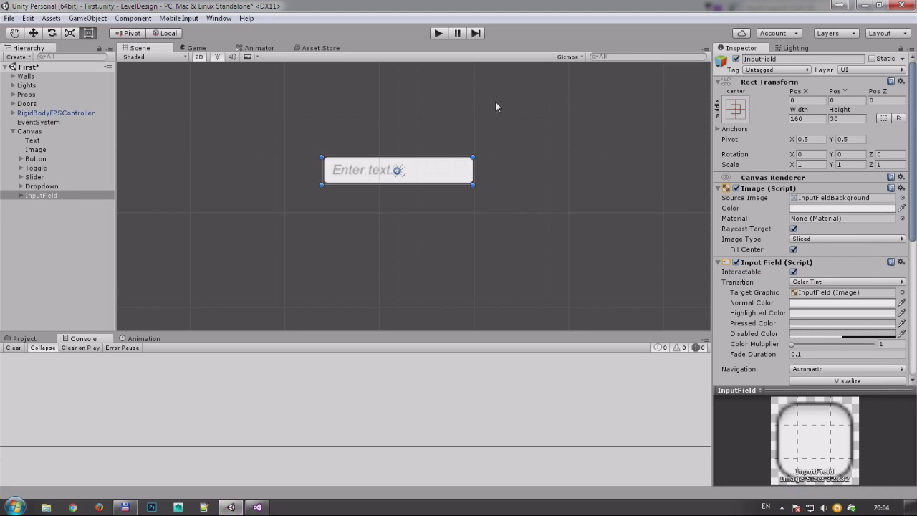
- Change the InputField placeholder text to 'Введите свой текст'
{"action": "left_click", "coordinate": [21, 196]}
{"action": "left_click", "coordinate": [52, 206]}
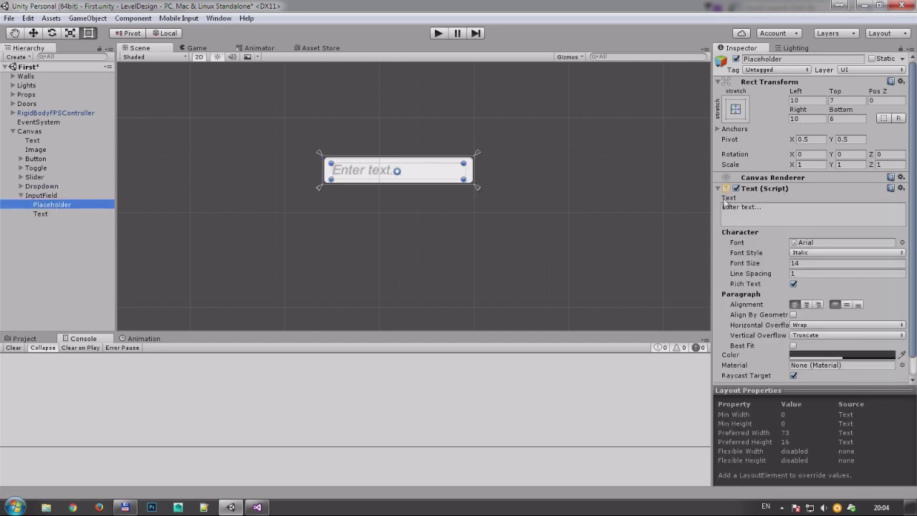
{"action": "left_click", "coordinate": [787, 216]}
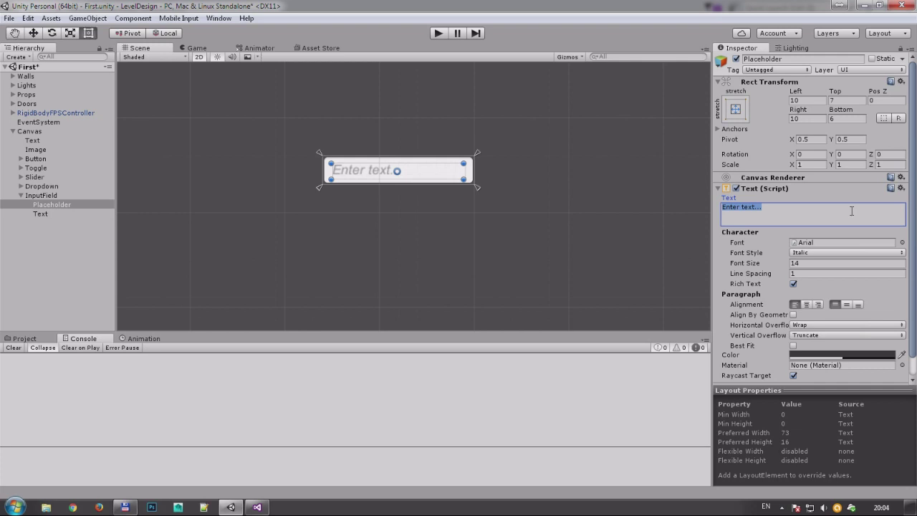
{"action": "type", "text": "Введите свой"}
{"action": "type", "text": " текст"}
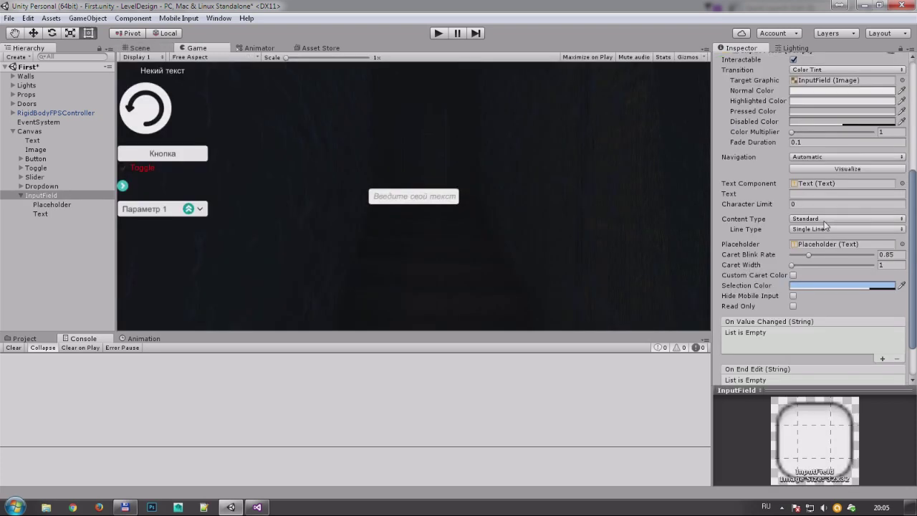
- Set Content Type to Name and test it in Play mode with names like Миа and Лео
{"action": "left_click", "coordinate": [823, 220]}
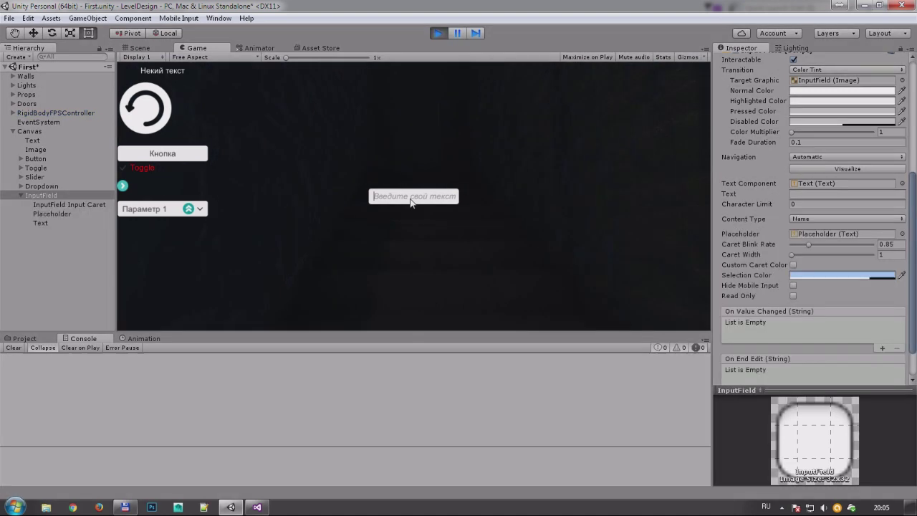
{"action": "key", "text": "BackSpace"}
{"action": "key", "text": "BackSpace"}
{"action": "key", "text": "BackSpace"}
{"action": "key", "text": "BackSpace"}
{"action": "type", "text": "Миа"}
{"action": "key", "text": "BackSpace"}
{"action": "key", "text": "BackSpace"}
{"action": "key", "text": "BackSpace"}
{"action": "type", "text": "Лео"}
{"action": "key", "text": "BackSpace"}
{"action": "key", "text": "BackSpace"}
{"action": "key", "text": "BackSpace"}
{"action": "type", "text": "Лллллллл Льль"}
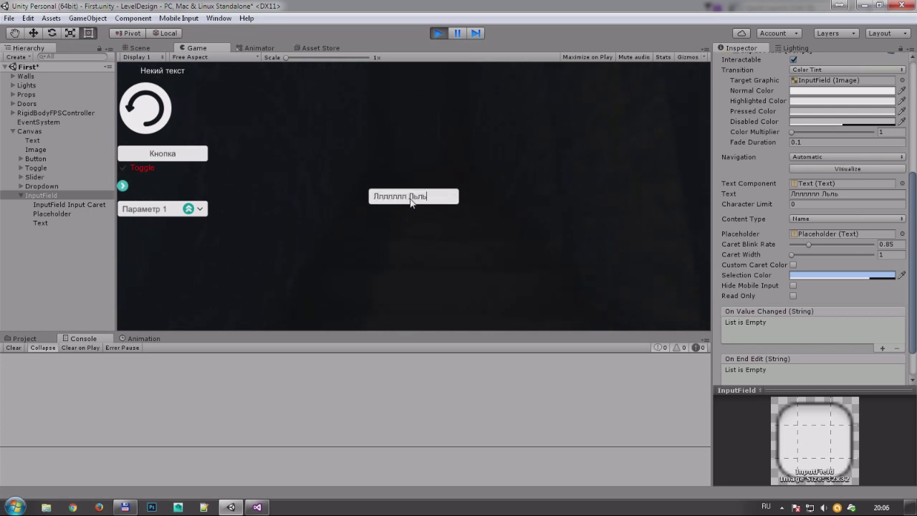
{"action": "left_click", "coordinate": [435, 33]}
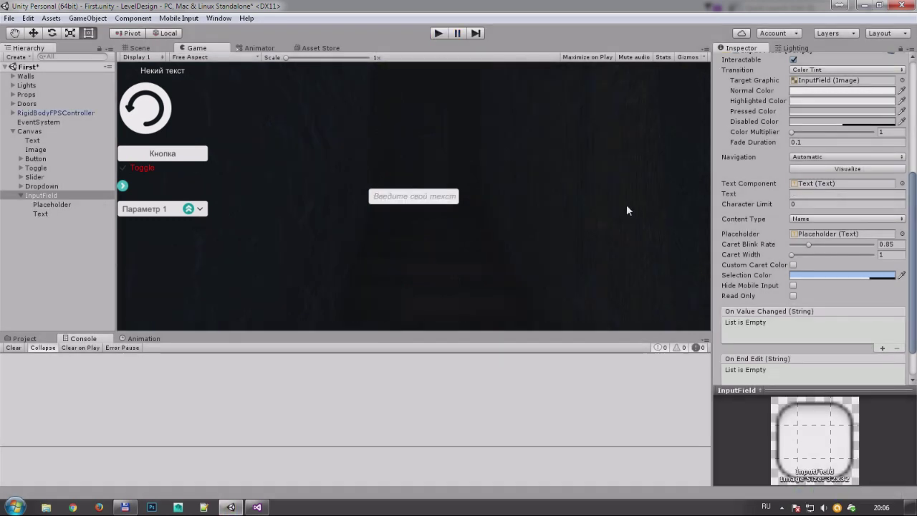
- Try Email Address, then set Password content type and test typing in Play mode
{"action": "left_click", "coordinate": [801, 221]}
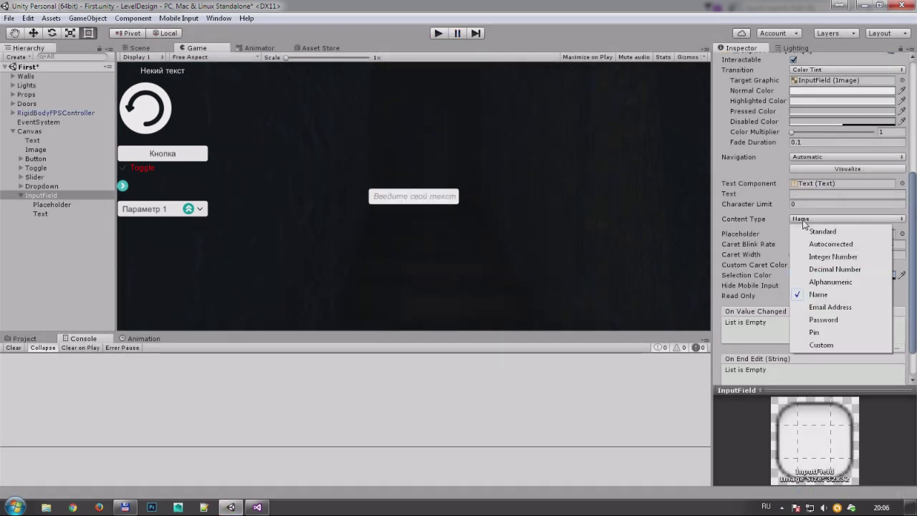
{"action": "left_click", "coordinate": [843, 308]}
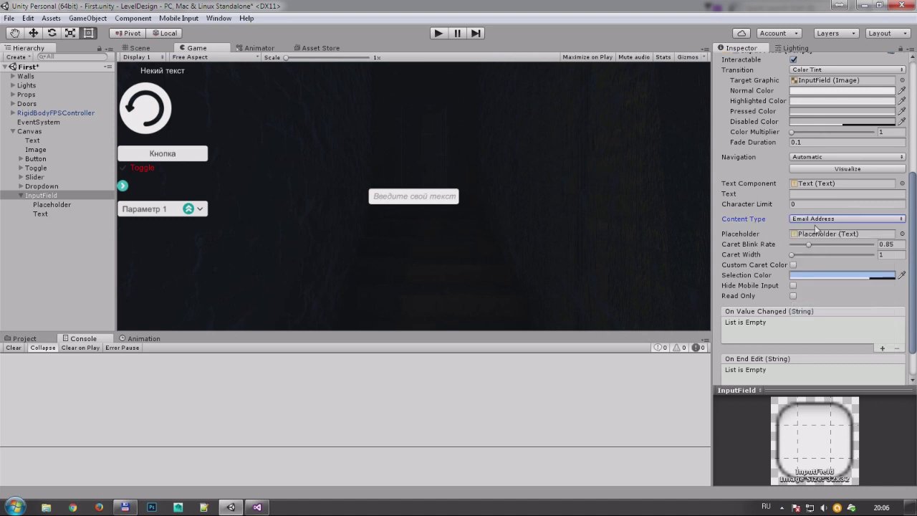
{"action": "left_click", "coordinate": [818, 220]}
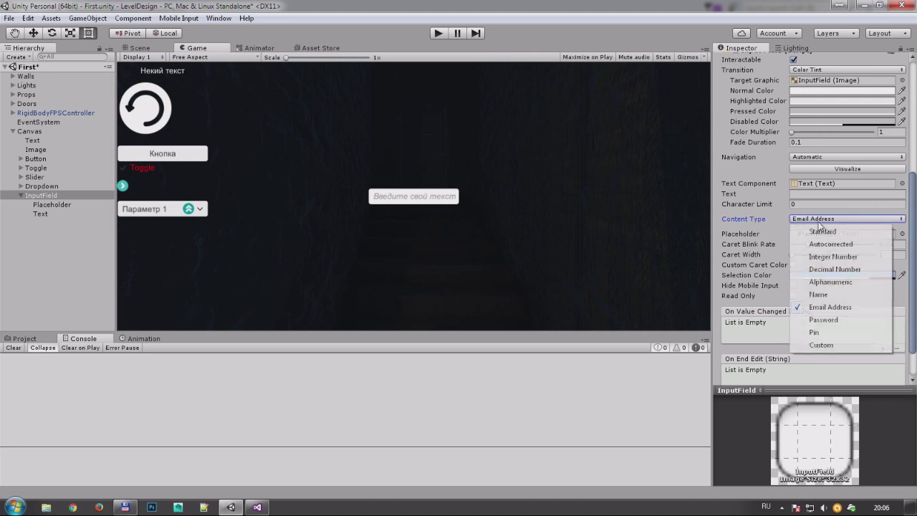
{"action": "left_click", "coordinate": [837, 320]}
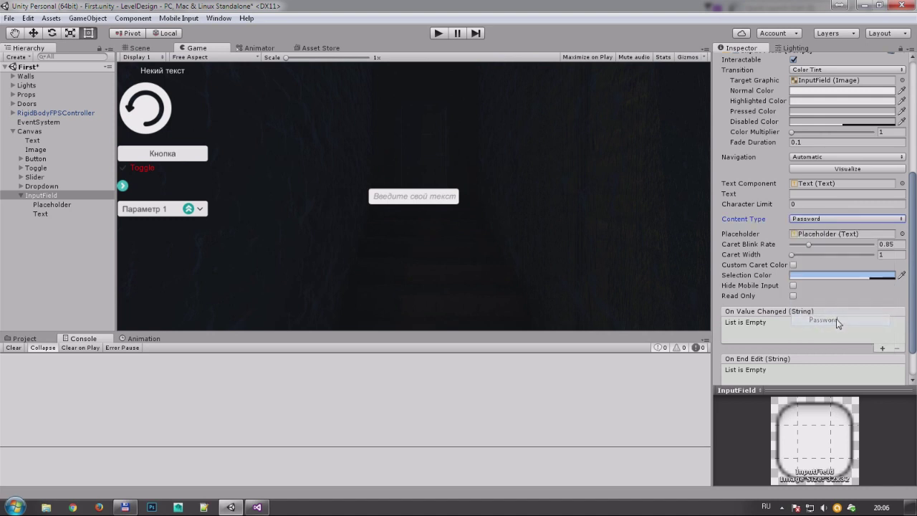
{"action": "left_click", "coordinate": [438, 34]}
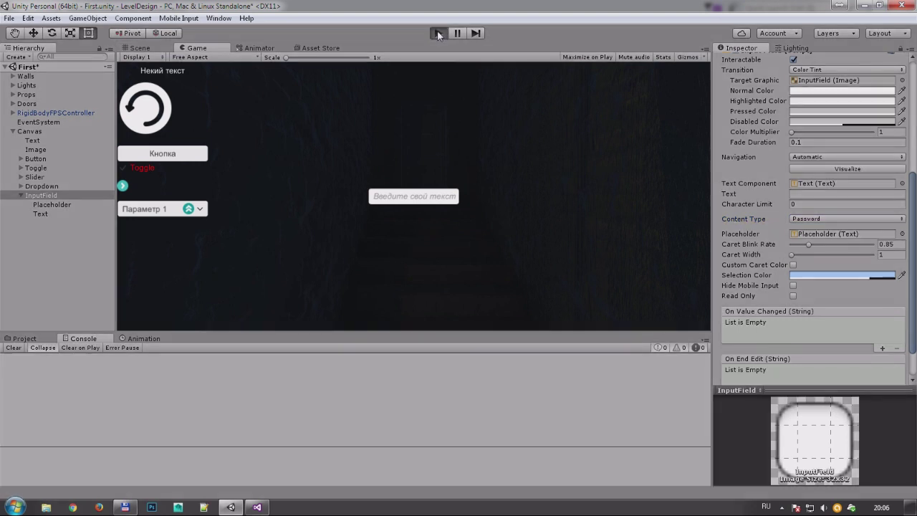
{"action": "left_click", "coordinate": [418, 202]}
{"action": "type", "text": "сдыфыс"}
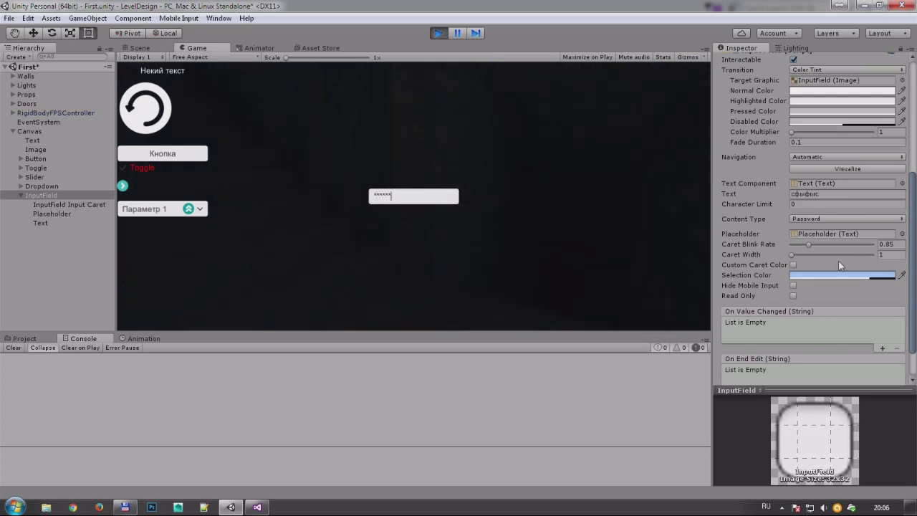
- Switch Content Type to Pin, test entering 423423, and stop the game
{"action": "left_click", "coordinate": [825, 220]}
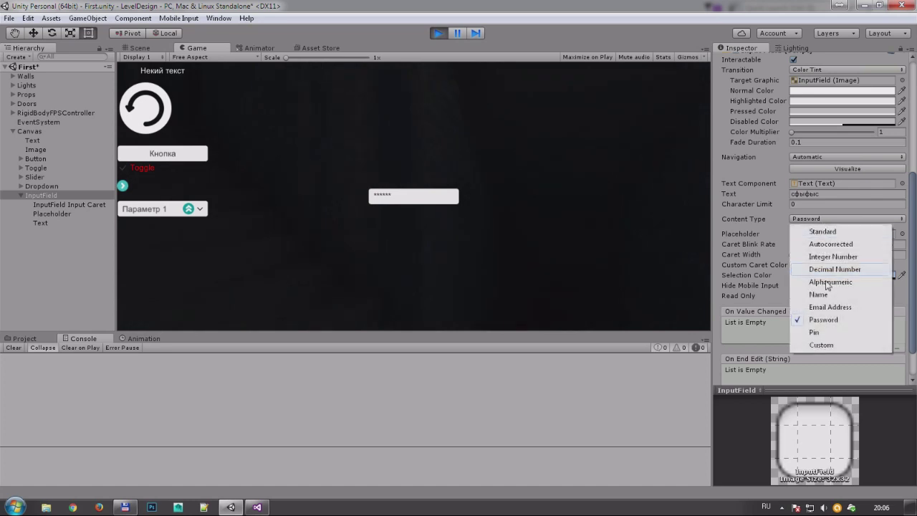
{"action": "left_click", "coordinate": [814, 332]}
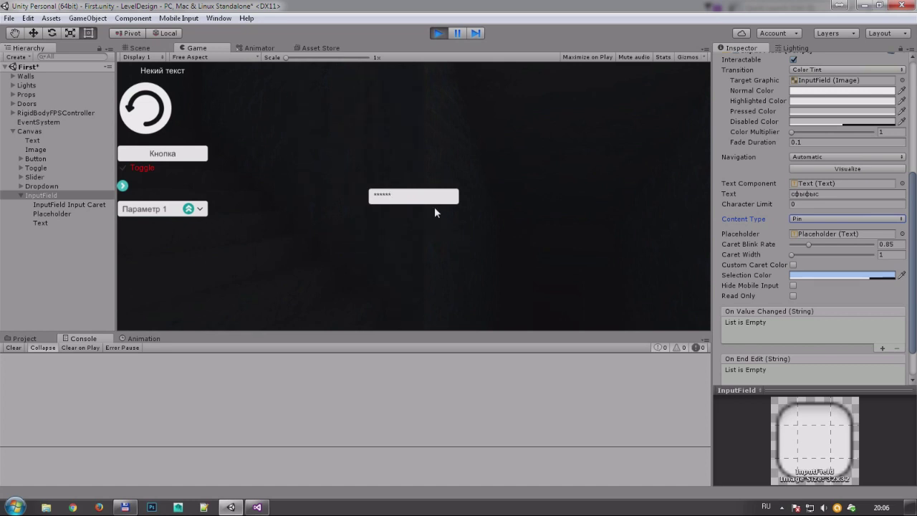
{"action": "left_click", "coordinate": [417, 199]}
{"action": "type", "text": "423423"}
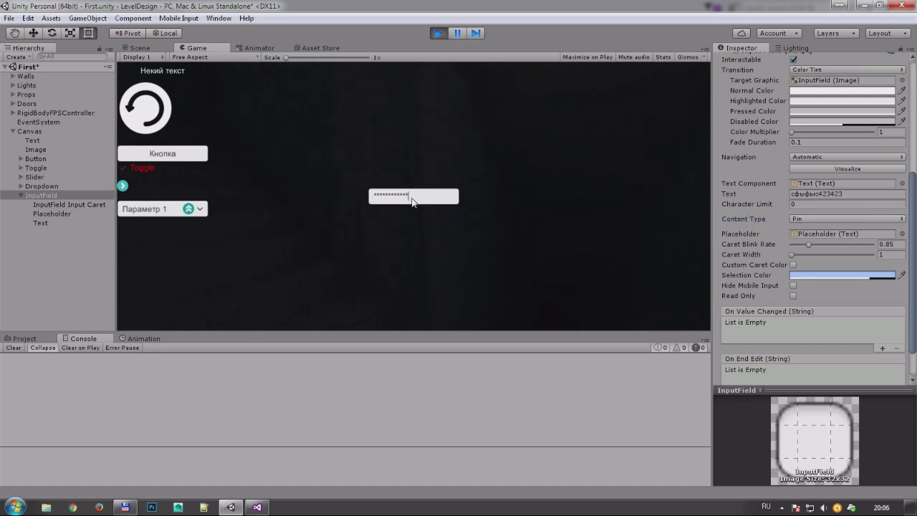
{"action": "left_click", "coordinate": [440, 33]}
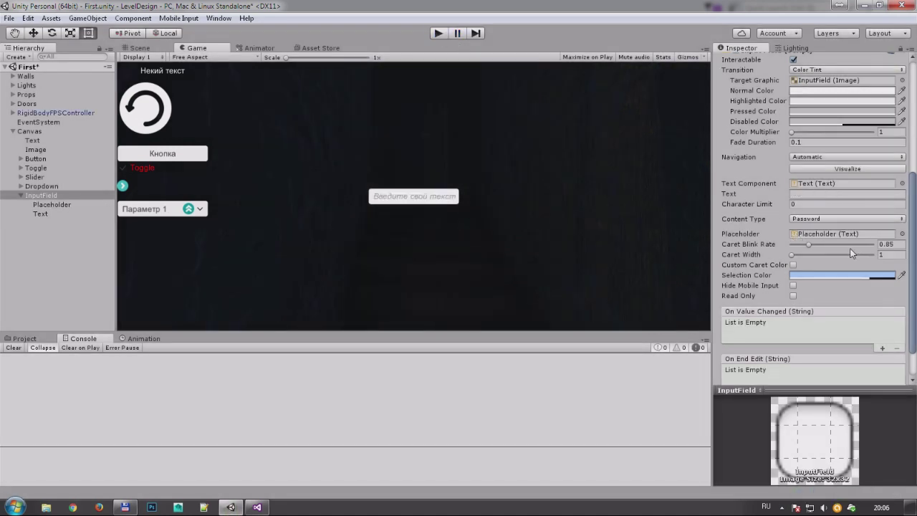
- Try the Custom content type, then set Content Type back to Standard
{"action": "left_click", "coordinate": [821, 219]}
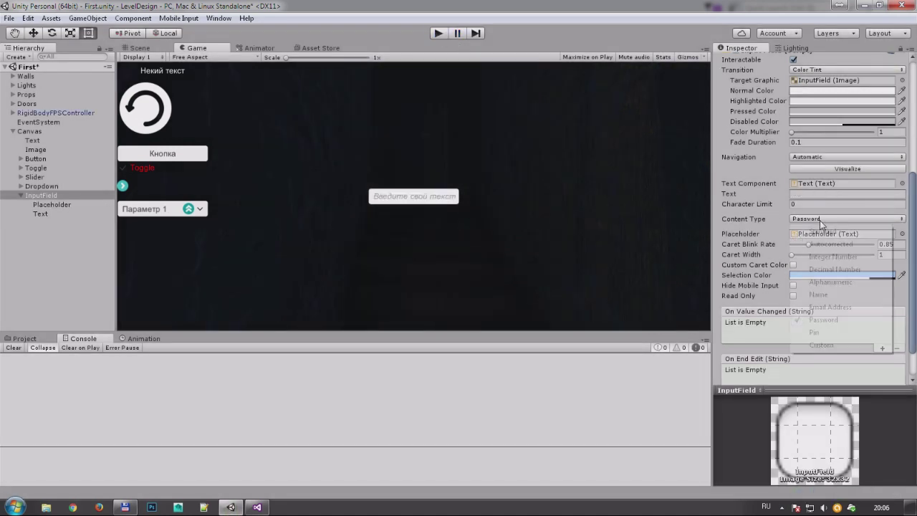
{"action": "left_click", "coordinate": [839, 345]}
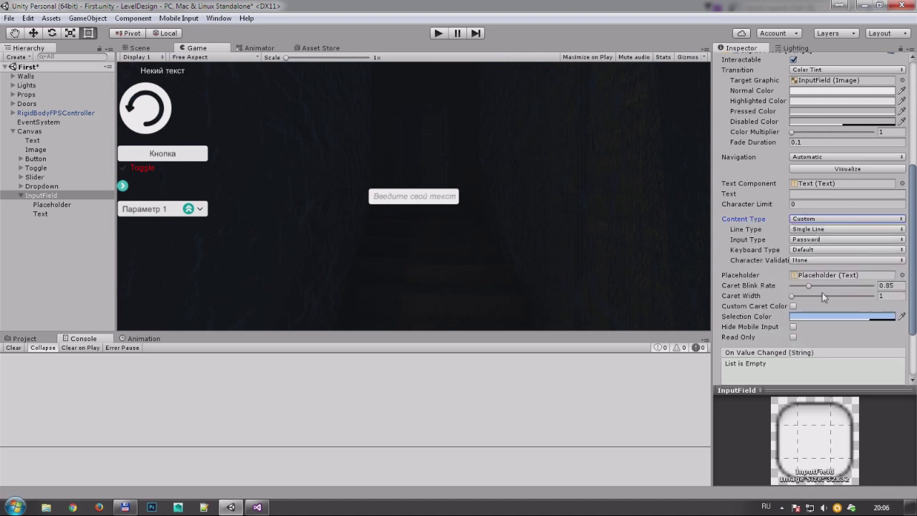
{"action": "left_click", "coordinate": [832, 222]}
{"action": "left_click", "coordinate": [833, 229]}
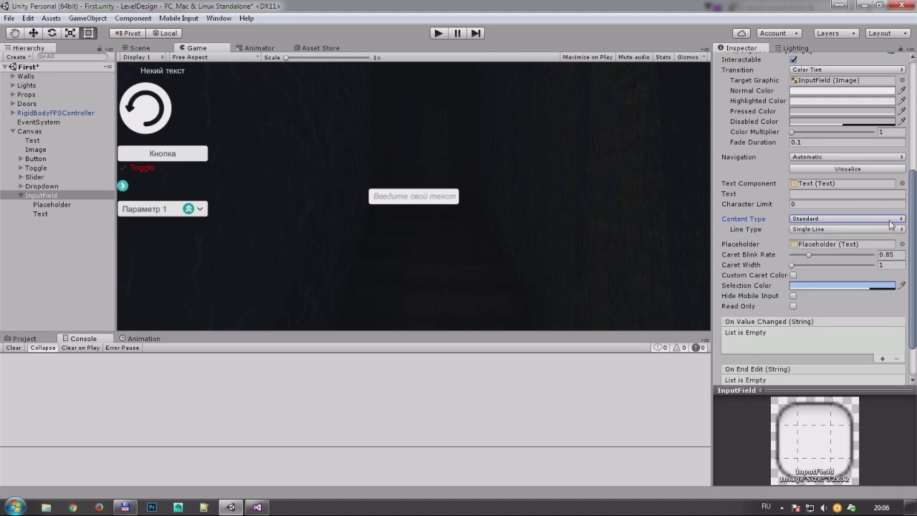
- Test the Standard input field in Play mode, then restart the game and focus the field
{"action": "key", "text": "ctrl+p"}
{"action": "left_click", "coordinate": [422, 203]}
{"action": "type", "text": "мвымвымывм"}
{"action": "key", "text": "ctrl+a"}
{"action": "key", "text": "ctrl+p"}
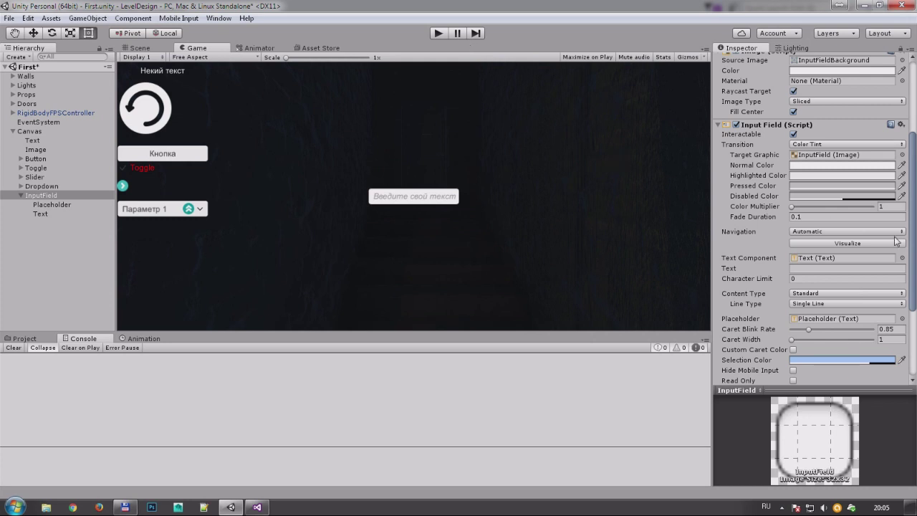
{"action": "key", "text": "ctrl+p"}
{"action": "left_click", "coordinate": [409, 199]}
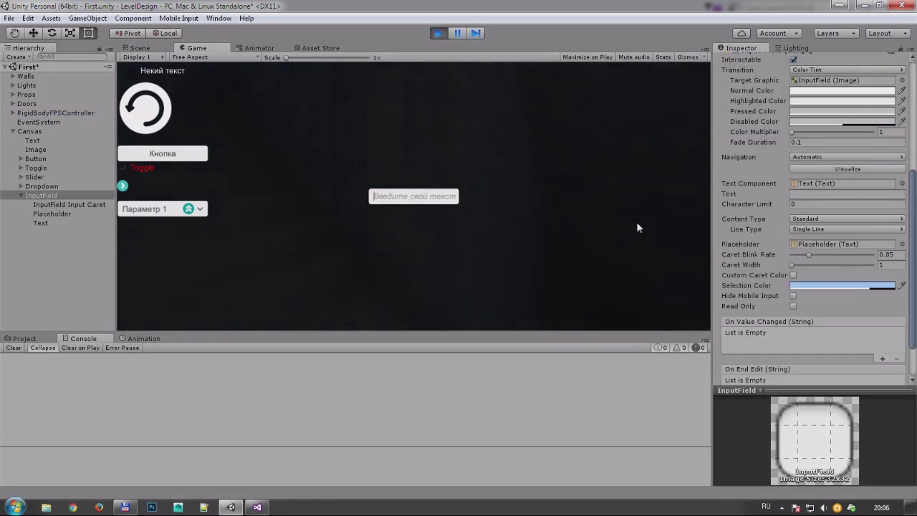
- Adjust Caret Blink Rate from 3.32 to 0.62 and Caret Width from 4 back to 1
{"action": "type", "text": "ya"}
{"action": "left_click_drag", "start_coordinate": [808, 254], "coordinate": [859, 253]}
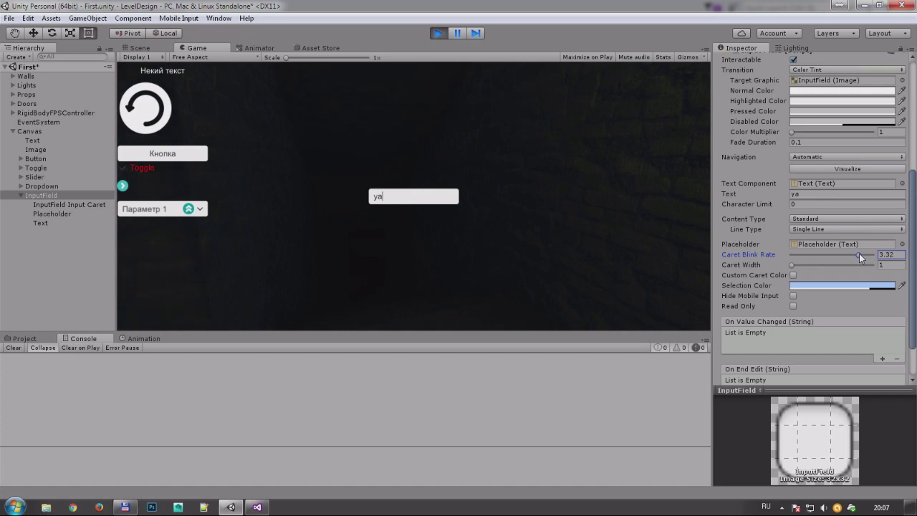
{"action": "left_click", "coordinate": [804, 255]}
{"action": "left_click", "coordinate": [859, 265]}
{"action": "left_click_drag", "start_coordinate": [800, 266], "coordinate": [780, 265]}
- Enable Custom Caret Color and set the caret colour to bright red
{"action": "left_click", "coordinate": [792, 275]}
{"action": "left_click", "coordinate": [809, 284]}
{"action": "left_click_drag", "start_coordinate": [790, 212], "coordinate": [805, 167]}
{"action": "left_click", "coordinate": [834, 120]}
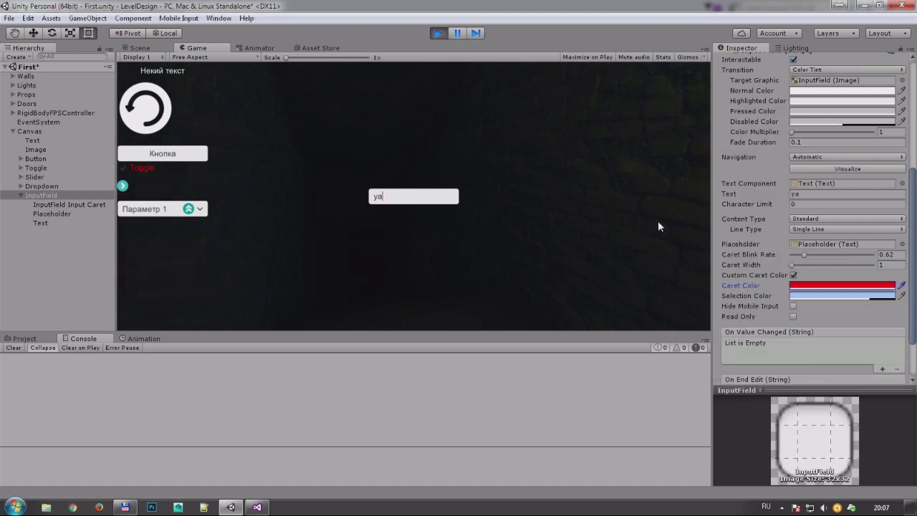
- Make the InputField Read Only, test it, stop the game, and reselect the InputField
{"action": "left_click", "coordinate": [793, 316]}
{"action": "key", "text": "e"}
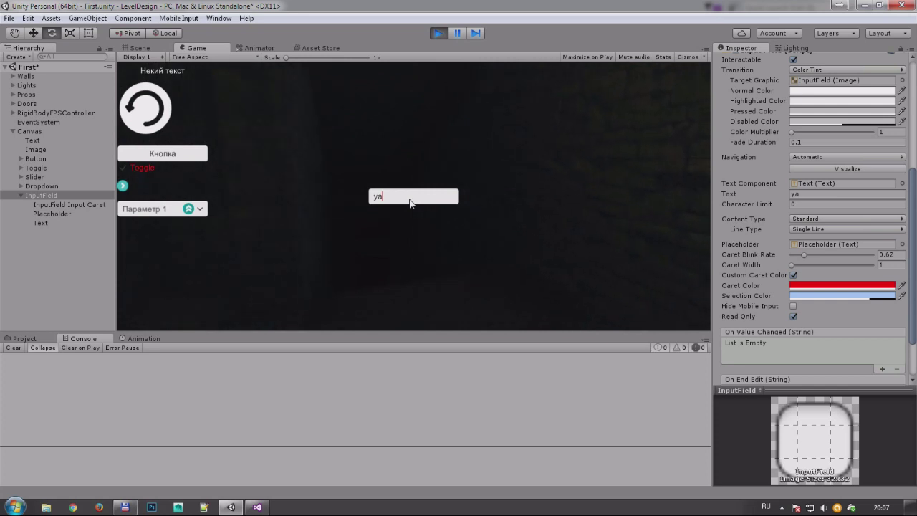
{"action": "left_click", "coordinate": [436, 33]}
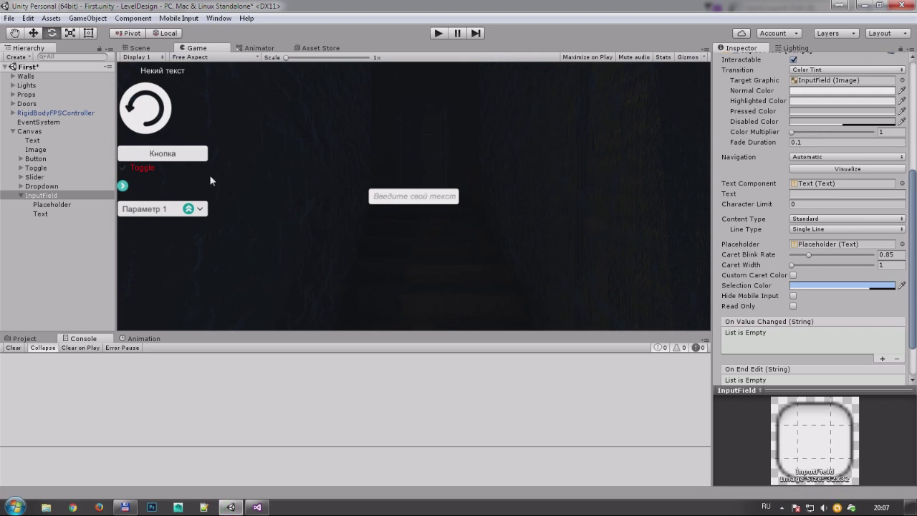
{"action": "left_click", "coordinate": [20, 196]}
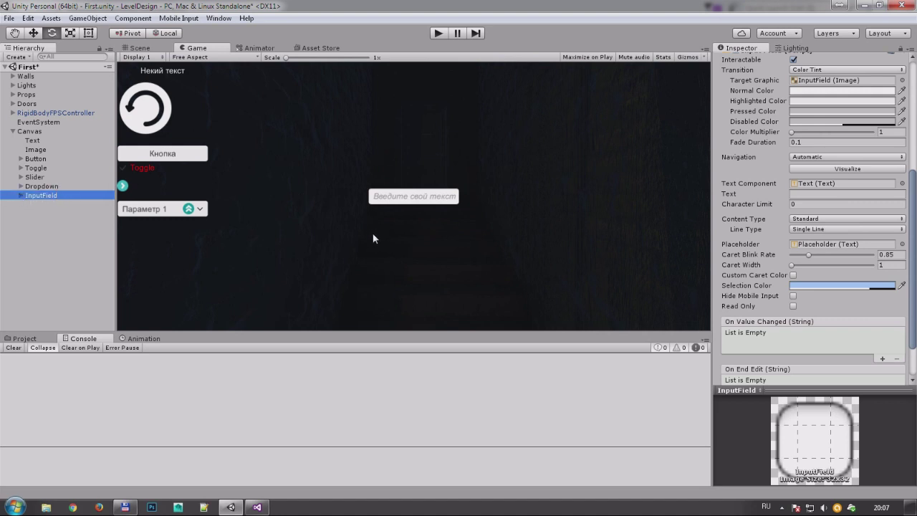
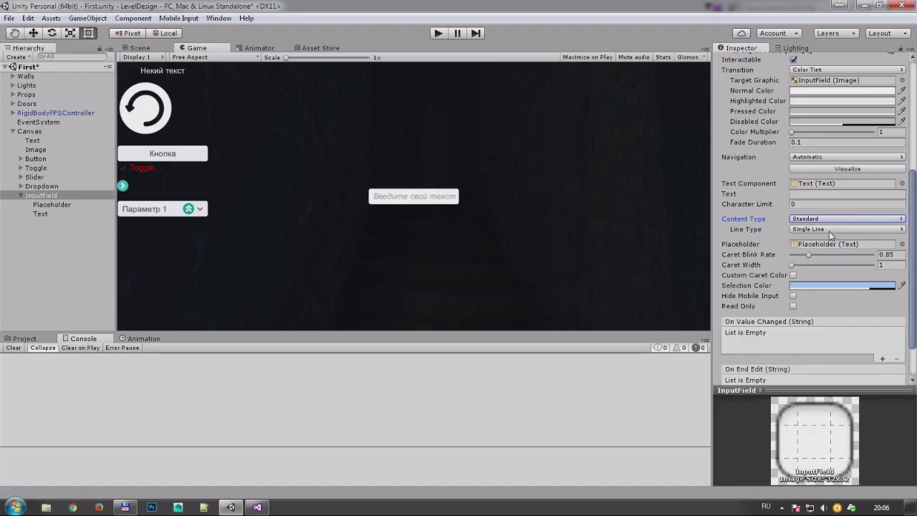
- Show the Input Field's Line Type options
{"action": "left_click", "coordinate": [830, 230]}
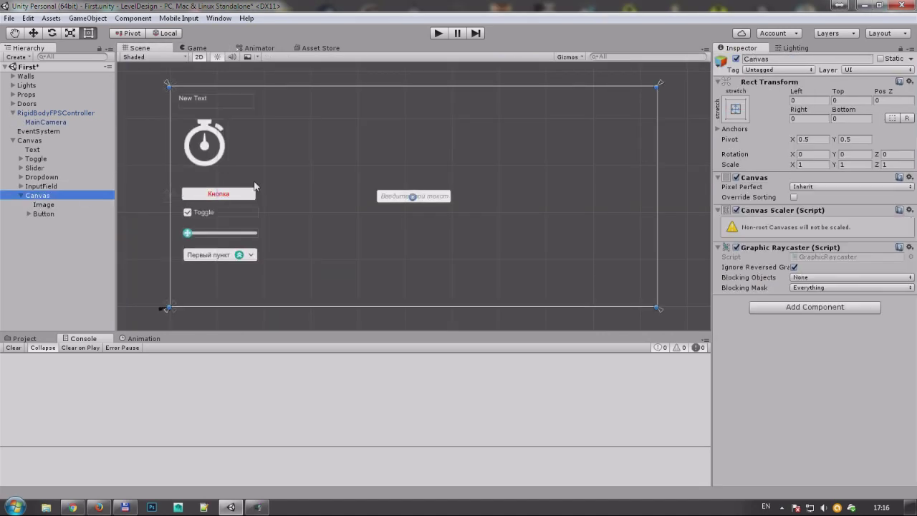
- Add a new Panel under the root Canvas through its UI menu
{"action": "left_click", "coordinate": [736, 58]}
{"action": "left_click", "coordinate": [736, 59]}
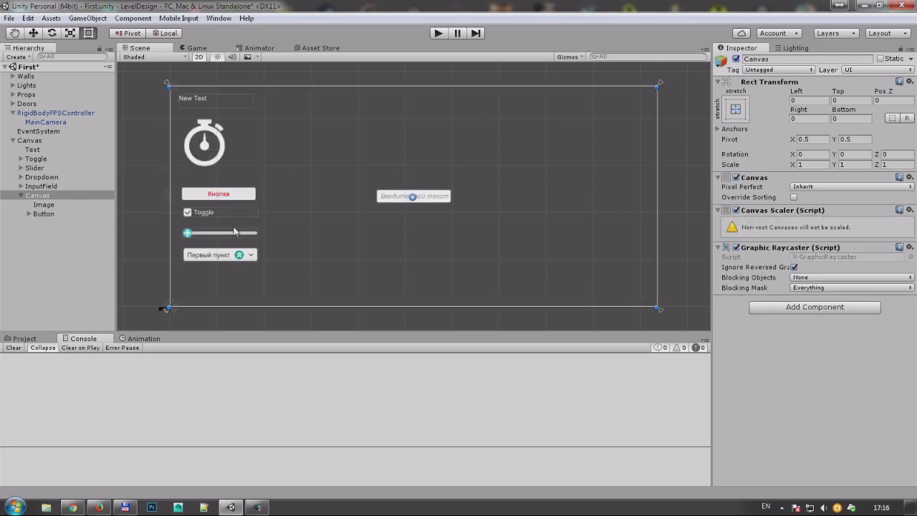
{"action": "left_click", "coordinate": [24, 197]}
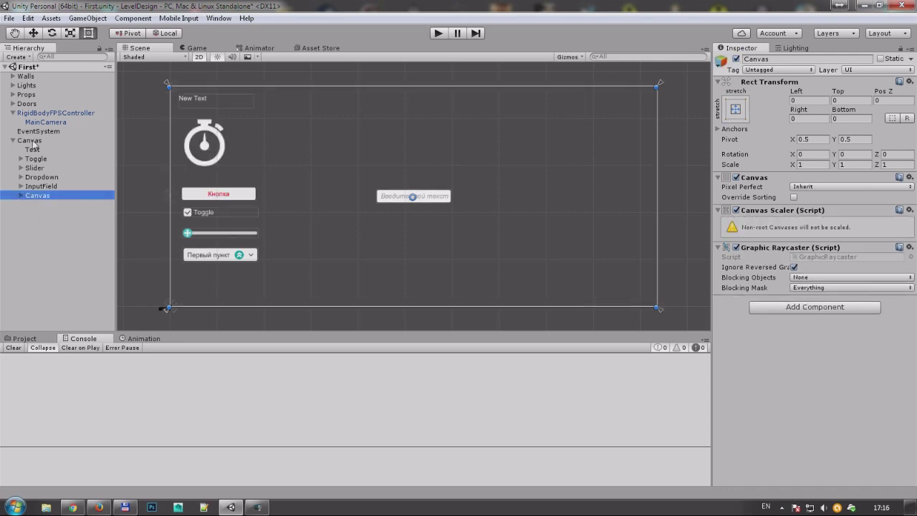
{"action": "left_click", "coordinate": [33, 141]}
{"action": "right_click", "coordinate": [33, 141]}
{"action": "mouse_move", "coordinate": [80, 300]}
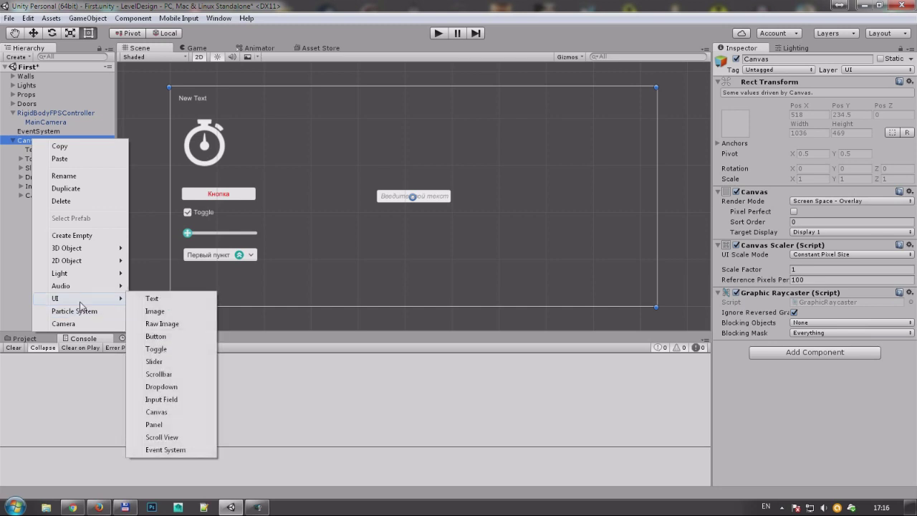
{"action": "left_click", "coordinate": [154, 425]}
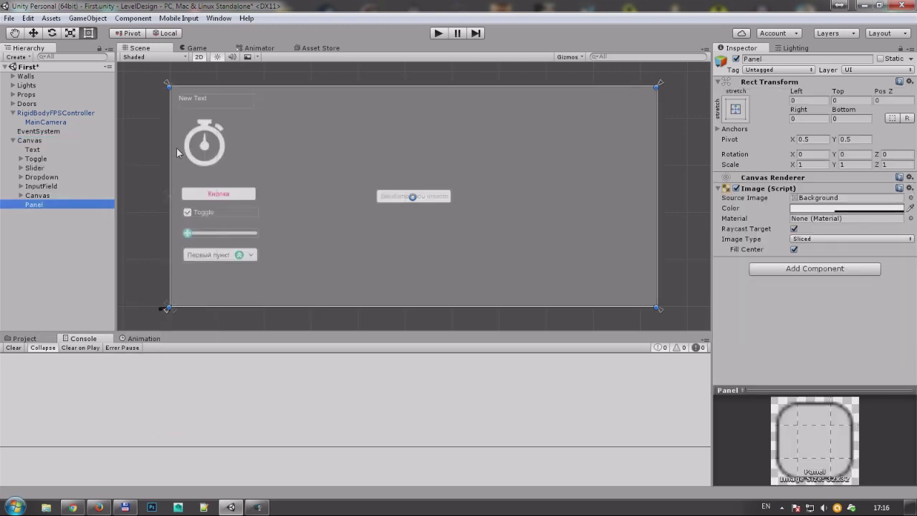
- Narrow the Panel into a right-side column (Left 625.5, Right 65.5)
{"action": "left_click_drag", "start_coordinate": [169, 102], "coordinate": [344, 103]}
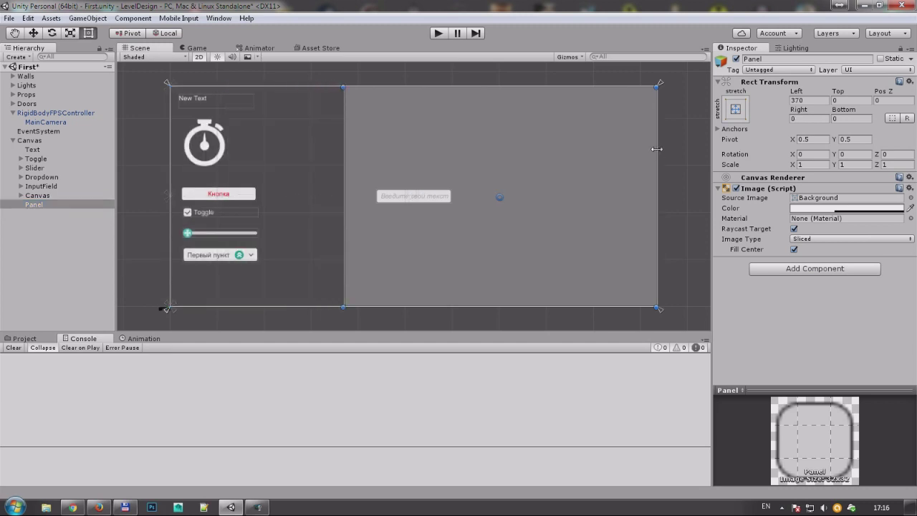
{"action": "left_click_drag", "start_coordinate": [656, 149], "coordinate": [506, 149]}
{"action": "left_click_drag", "start_coordinate": [420, 129], "coordinate": [539, 131]}
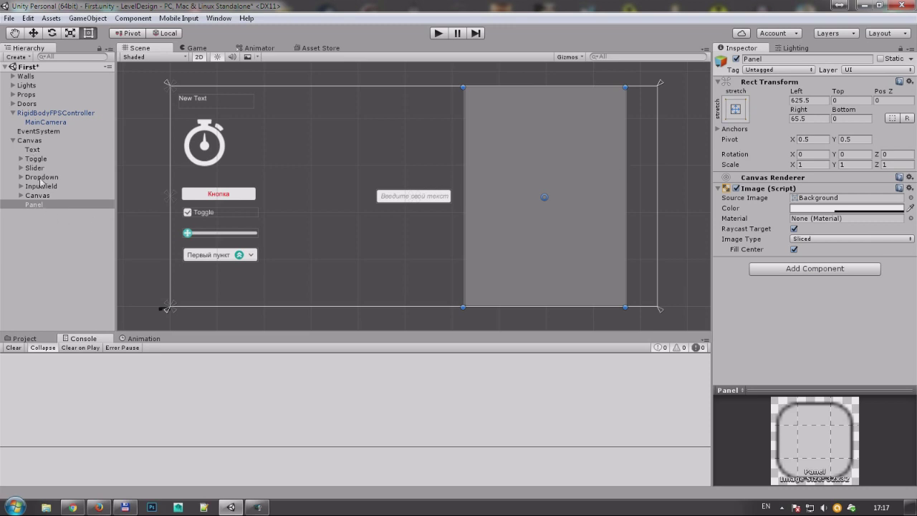
- Add a Scroll View, parent it to the Panel and stretch it to 345 × 469
{"action": "left_click", "coordinate": [33, 141]}
{"action": "right_click", "coordinate": [33, 140]}
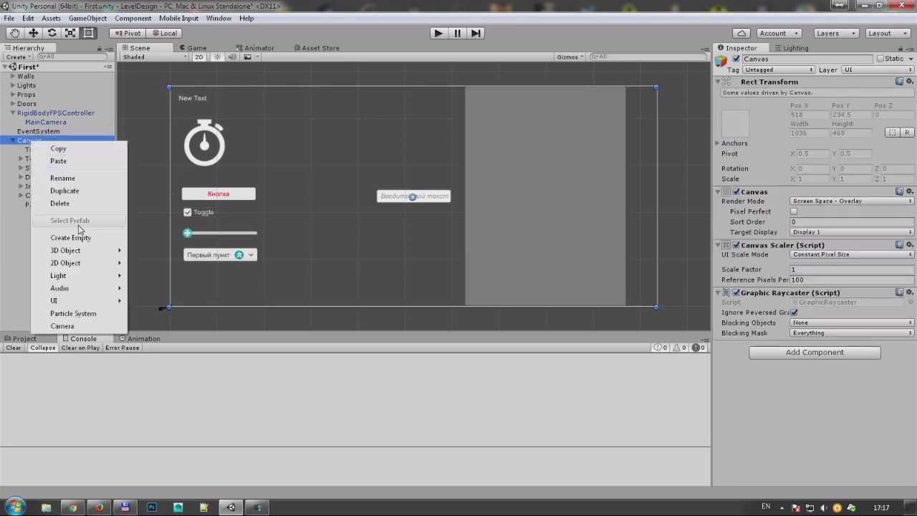
{"action": "mouse_move", "coordinate": [83, 302]}
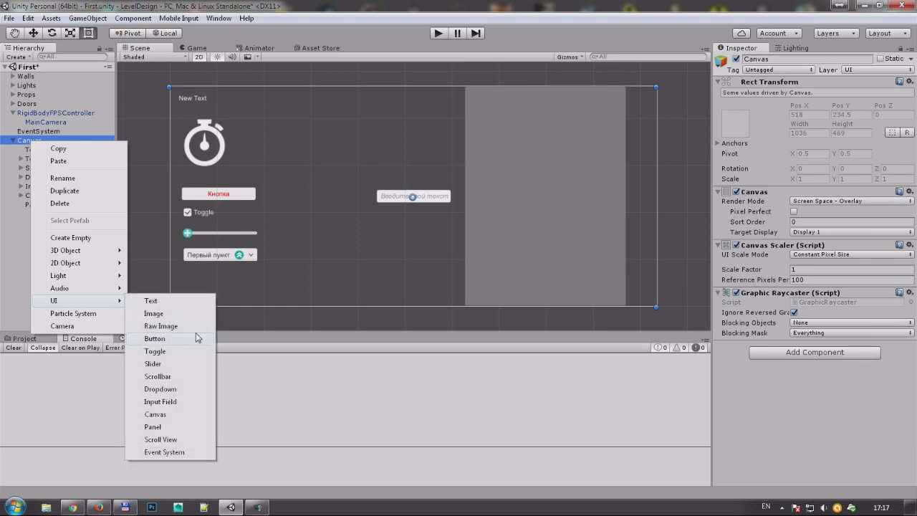
{"action": "left_click", "coordinate": [176, 439]}
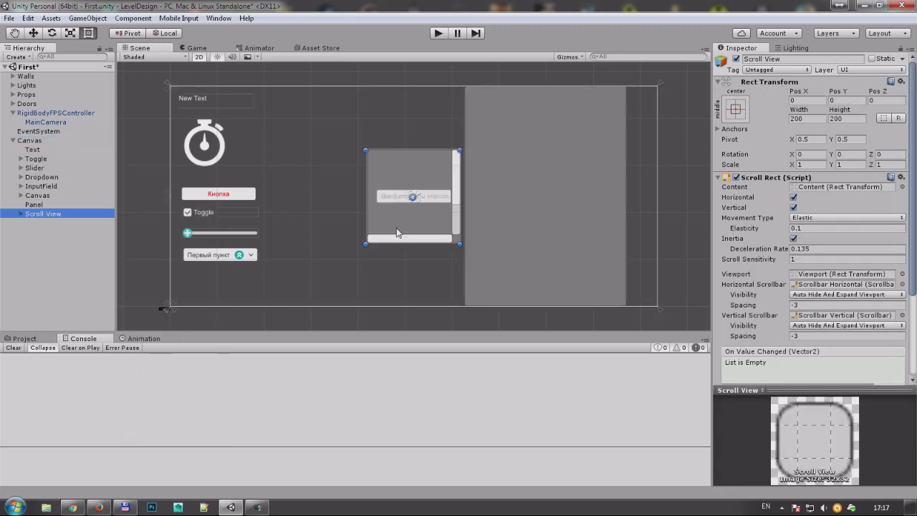
{"action": "left_click_drag", "start_coordinate": [38, 214], "coordinate": [35, 205]}
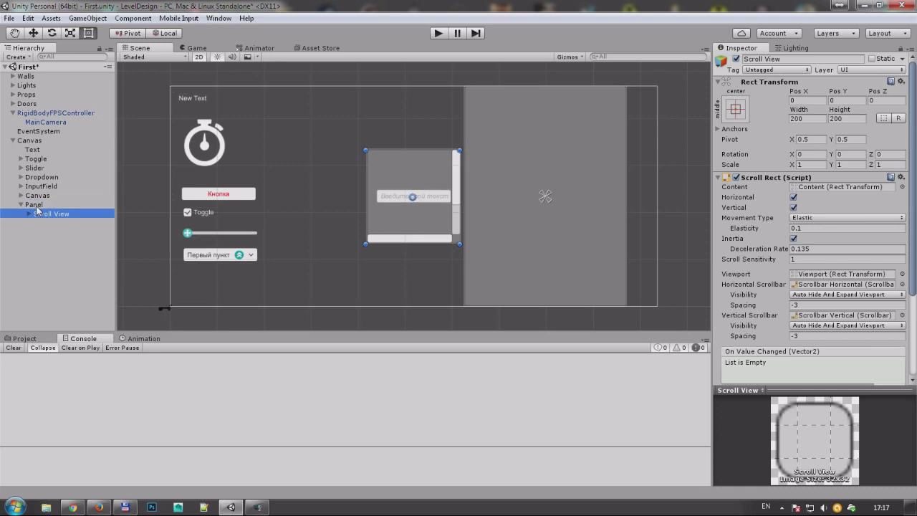
{"action": "left_click_drag", "start_coordinate": [421, 178], "coordinate": [519, 111]}
{"action": "mouse_move", "coordinate": [556, 181]}
{"action": "left_mouse_down"}
{"action": "mouse_move", "coordinate": [585, 217]}
{"action": "mouse_move", "coordinate": [625, 306]}
{"action": "left_mouse_up"}
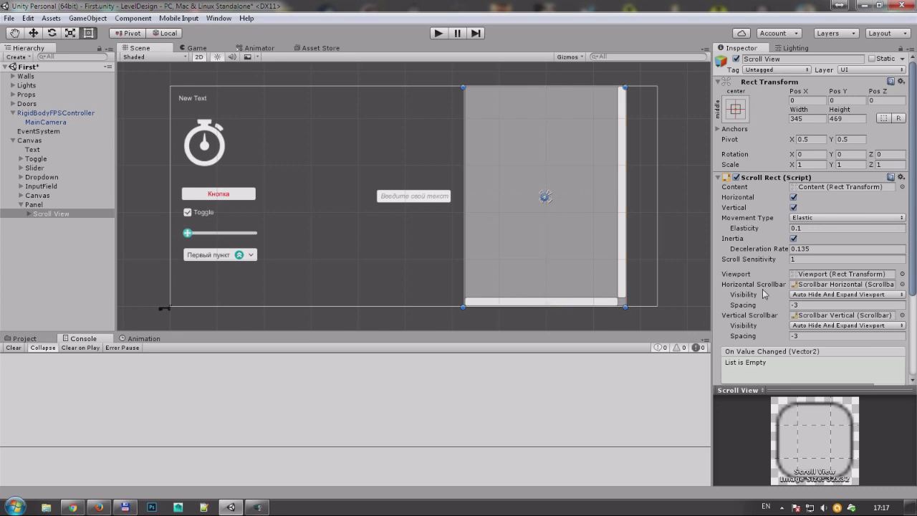
{"action": "left_click_drag", "start_coordinate": [914, 228], "coordinate": [915, 252]}
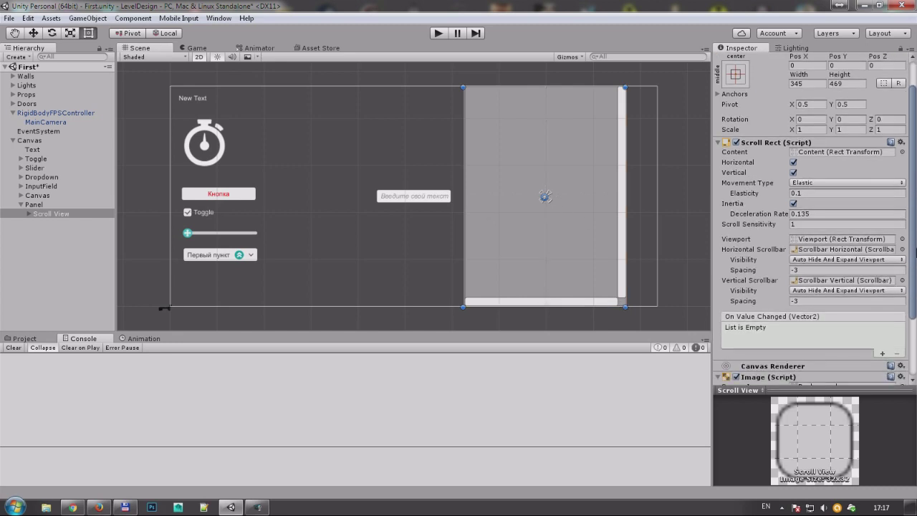
- Play-test the Scroll View, then expand it and select its Viewport
{"action": "left_click", "coordinate": [439, 33]}
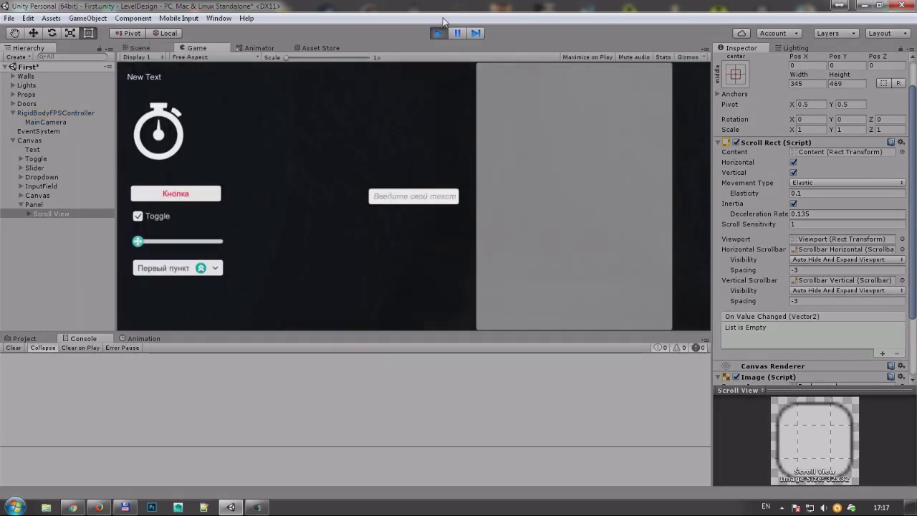
{"action": "left_click", "coordinate": [438, 33]}
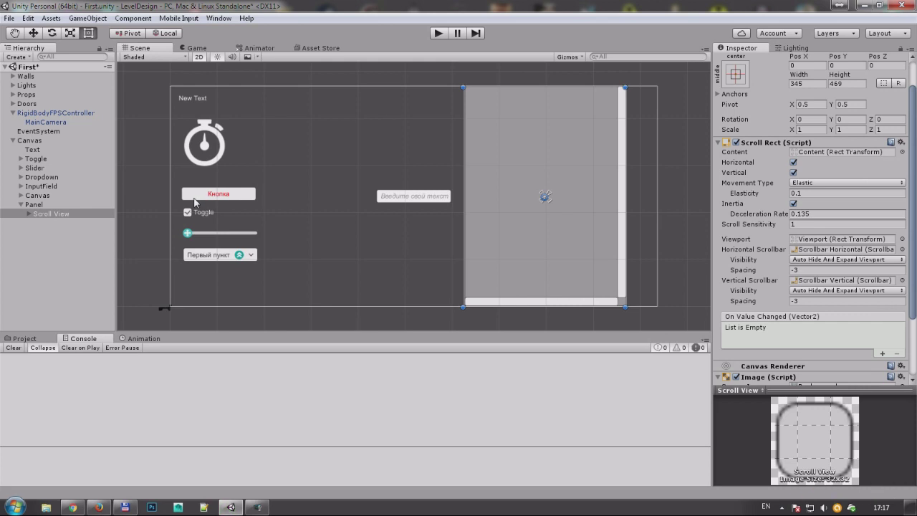
{"action": "left_click", "coordinate": [28, 214]}
{"action": "left_click", "coordinate": [58, 225]}
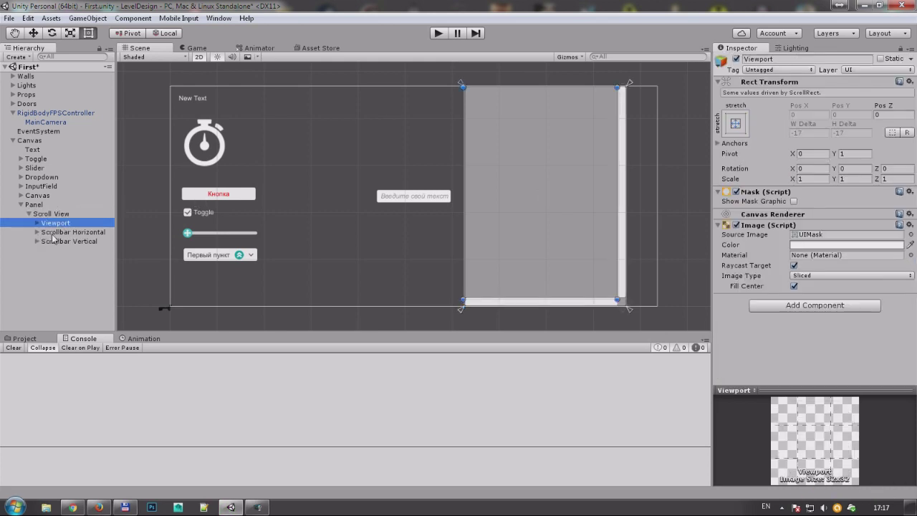
- Add a UI Text object under the Viewport's Content object
{"action": "left_click", "coordinate": [53, 247]}
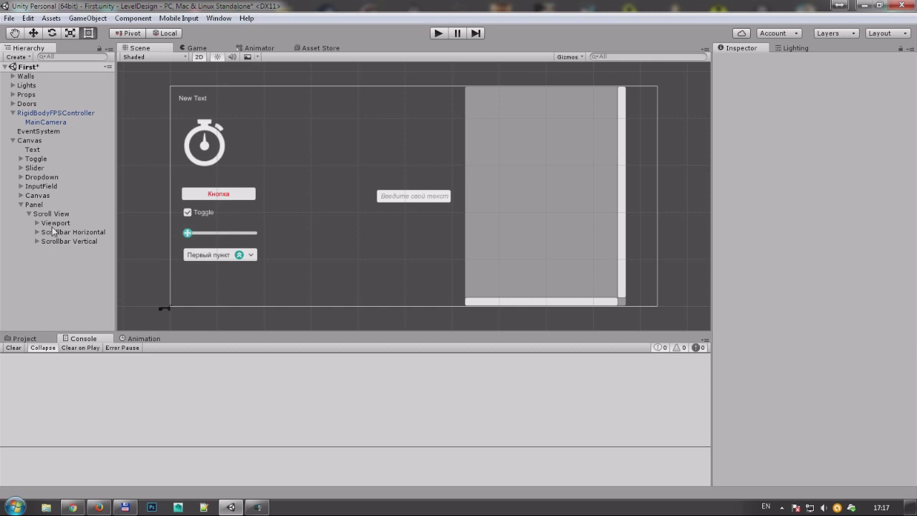
{"action": "left_click", "coordinate": [43, 225]}
{"action": "left_click", "coordinate": [37, 223]}
{"action": "left_click", "coordinate": [63, 232]}
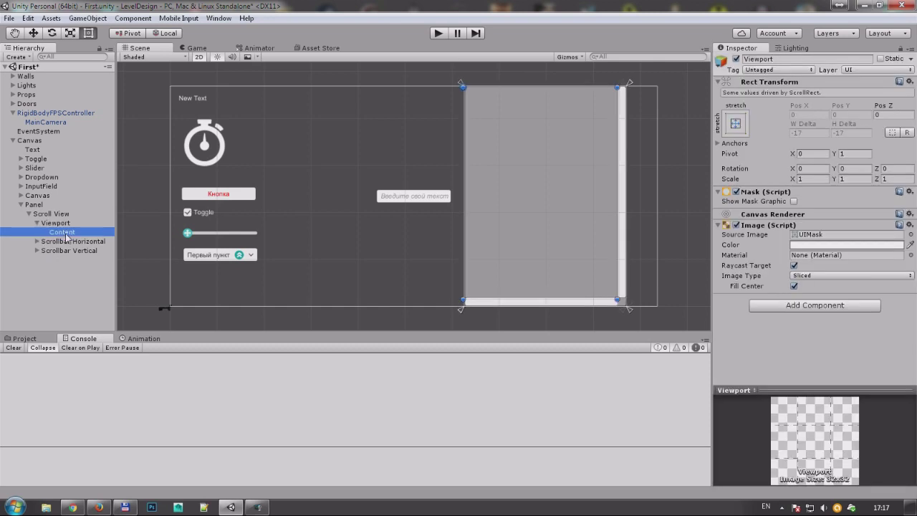
{"action": "right_click", "coordinate": [61, 232]}
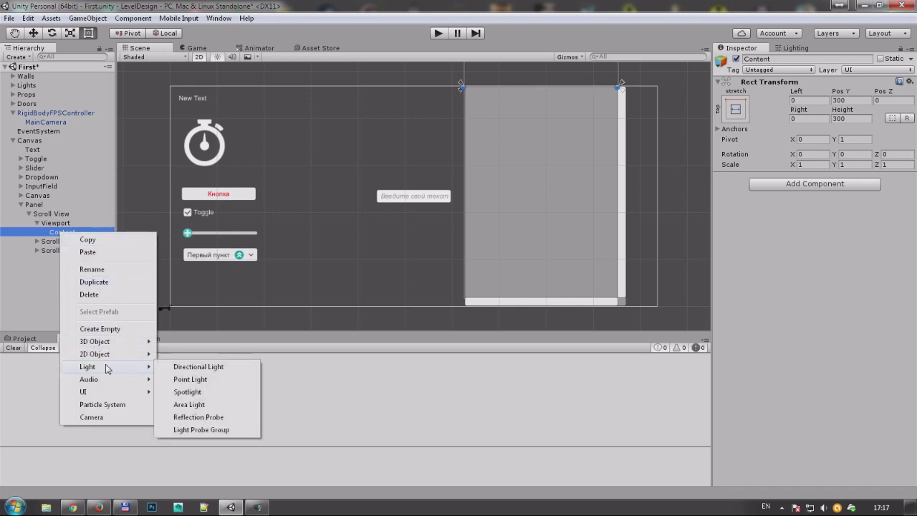
{"action": "mouse_move", "coordinate": [109, 396]}
{"action": "left_click", "coordinate": [192, 243]}
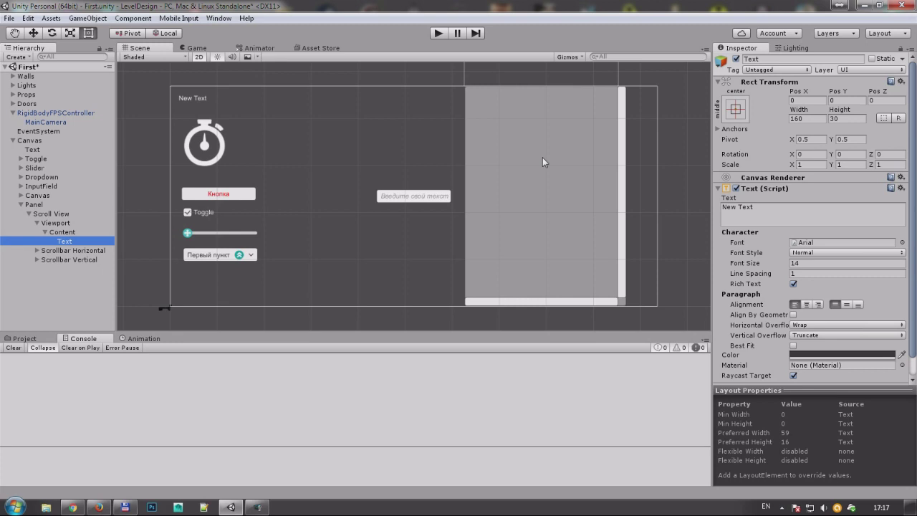
- Anchor the text top-centre with pivot 0.5 / 1 and position 0, 0
{"action": "scroll", "coordinate": [539, 161], "scroll_direction": "down", "scroll_amount": 3}
{"action": "left_click_drag", "start_coordinate": [496, 97], "coordinate": [479, 149]}
{"action": "scroll", "coordinate": [597, 173], "scroll_direction": "down", "scroll_amount": 2}
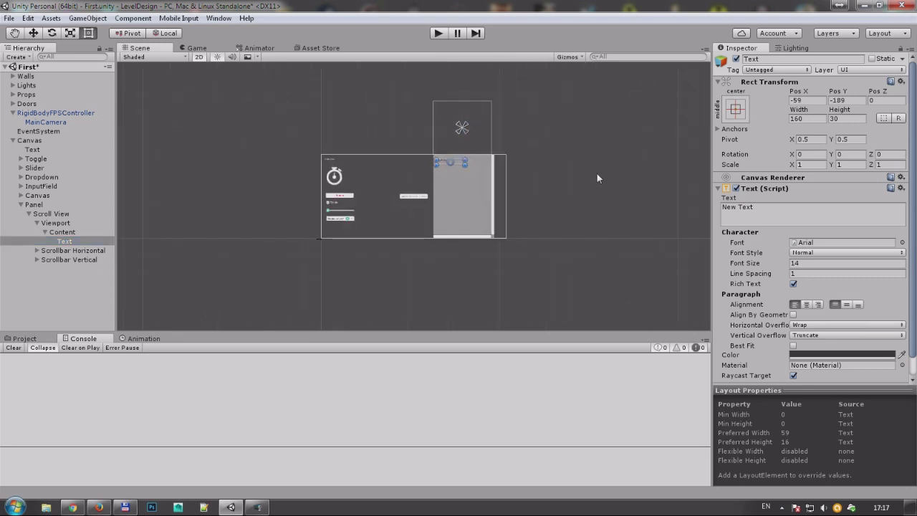
{"action": "left_click", "coordinate": [738, 111]}
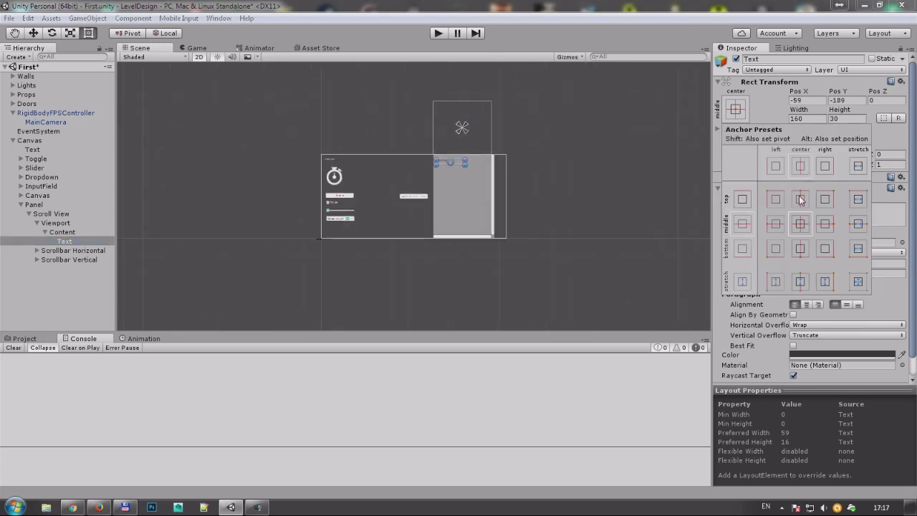
{"action": "left_click", "coordinate": [800, 198]}
{"action": "type", "text": "0"}
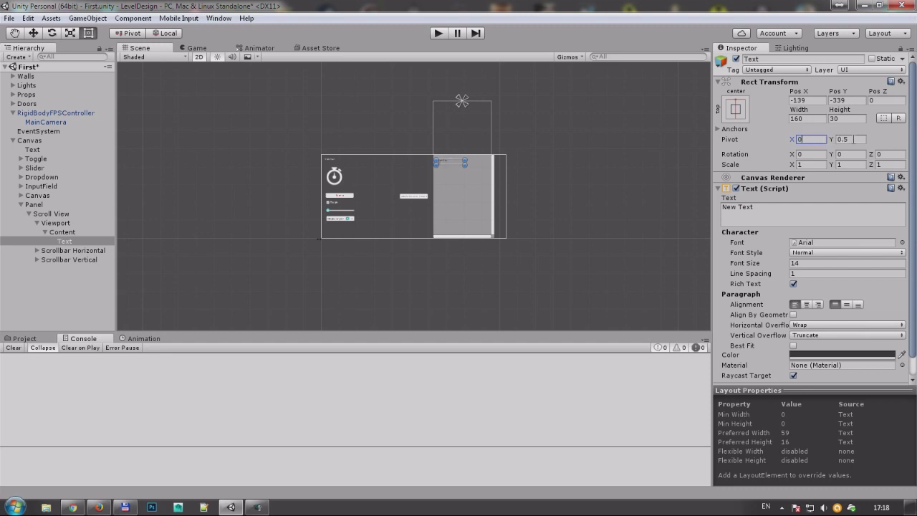
{"action": "type", "text": ".5"}
{"action": "left_click", "coordinate": [859, 139]}
{"action": "type", "text": "0"}
{"action": "key", "text": "BackSpace"}
{"action": "type", "text": "-1"}
{"action": "key", "text": "BackSpace"}
{"action": "key", "text": "BackSpace"}
{"action": "type", "text": "1"}
{"action": "left_click", "coordinate": [849, 101]}
{"action": "type", "text": "0"}
{"action": "left_click", "coordinate": [812, 102]}
{"action": "type", "text": "0"}
- Colour the text red and enlarge its box to 302 × 741
{"action": "scroll", "coordinate": [501, 108], "scroll_direction": "up", "scroll_amount": 2}
{"action": "scroll", "coordinate": [501, 107], "scroll_direction": "up", "scroll_amount": 2}
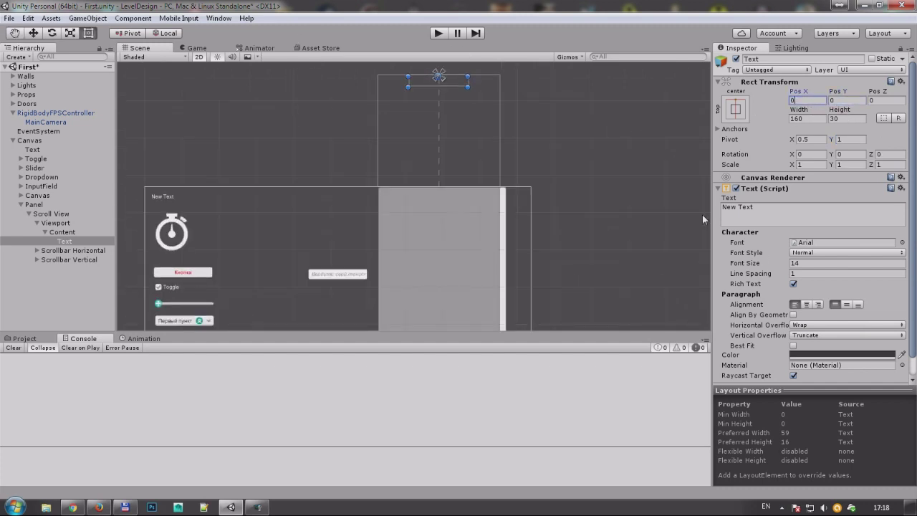
{"action": "left_click", "coordinate": [841, 354]}
{"action": "left_click", "coordinate": [833, 120]}
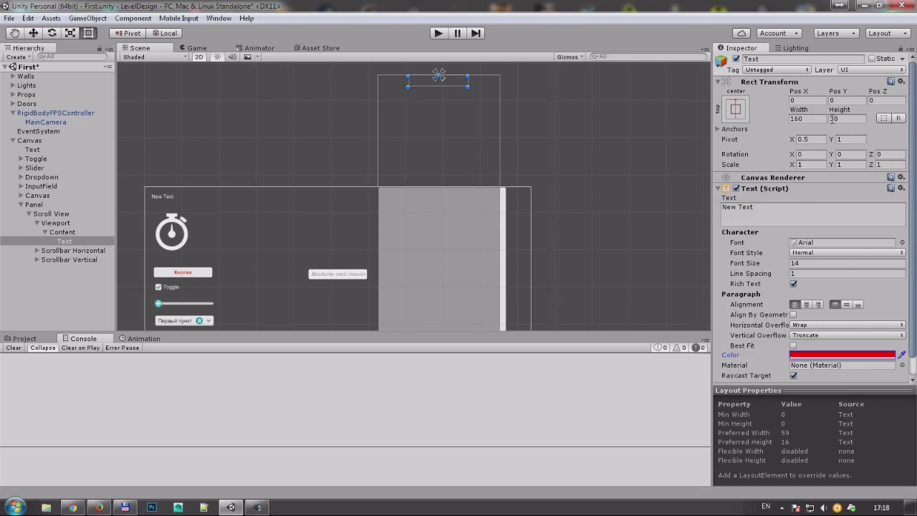
{"action": "mouse_move", "coordinate": [407, 86]}
{"action": "left_mouse_down"}
{"action": "mouse_move", "coordinate": [377, 224]}
{"action": "mouse_move", "coordinate": [467, 302]}
{"action": "left_mouse_up"}
- Fill the text with several lines of filler words
{"action": "scroll", "coordinate": [413, 195], "scroll_direction": "down", "scroll_amount": 2}
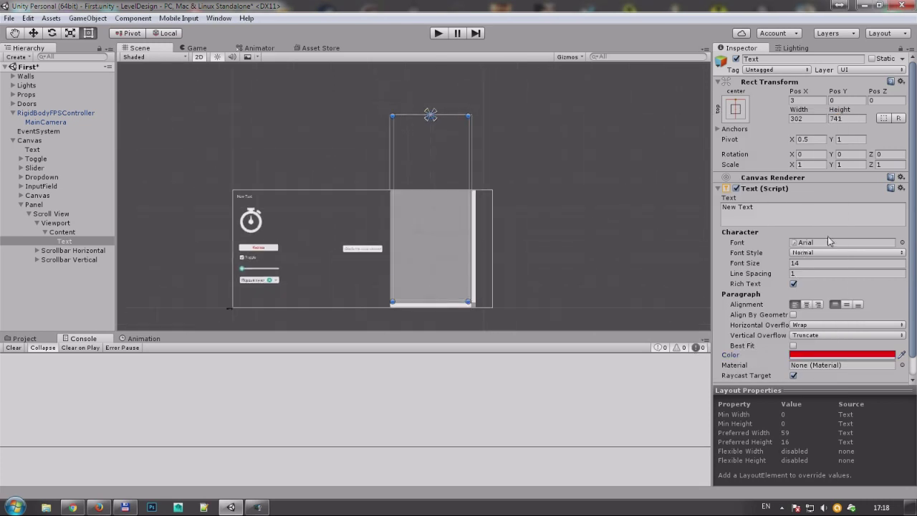
{"action": "scroll", "coordinate": [914, 216], "scroll_direction": "down", "scroll_amount": 1}
{"action": "left_click", "coordinate": [770, 198]}
{"action": "type", "text": "casknaskj cnakscj nkasjc nasc asc asc sac sac asc  as c asc asc asc asc sa cas  casc sa c asc as asc asc as c asc asc asc sac sa cas cas c sac asc asc asc asc as c asc asc  asc  asc  as c asc asc asc asc as csa c asc sac  as cas  sa ca ac asc as a"}
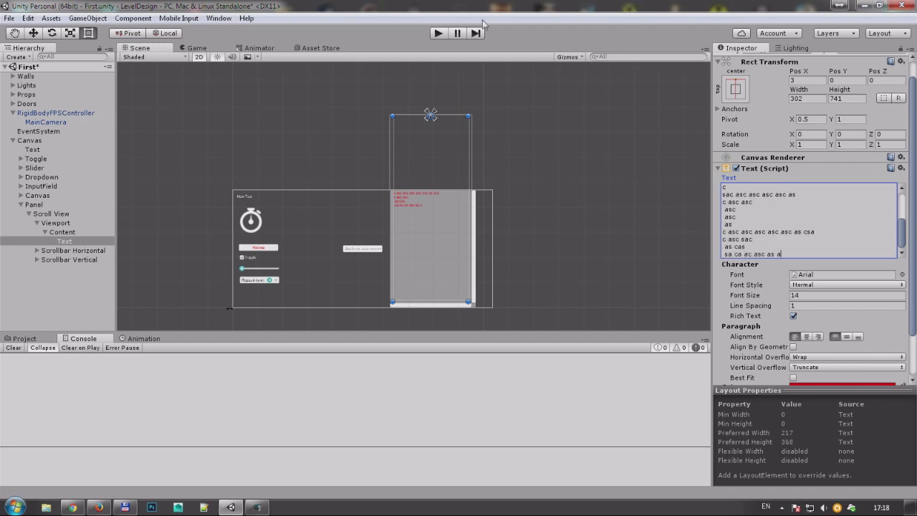
- Play-test the Scroll View, dragging the red text and watching it spring back
{"action": "left_click", "coordinate": [438, 33]}
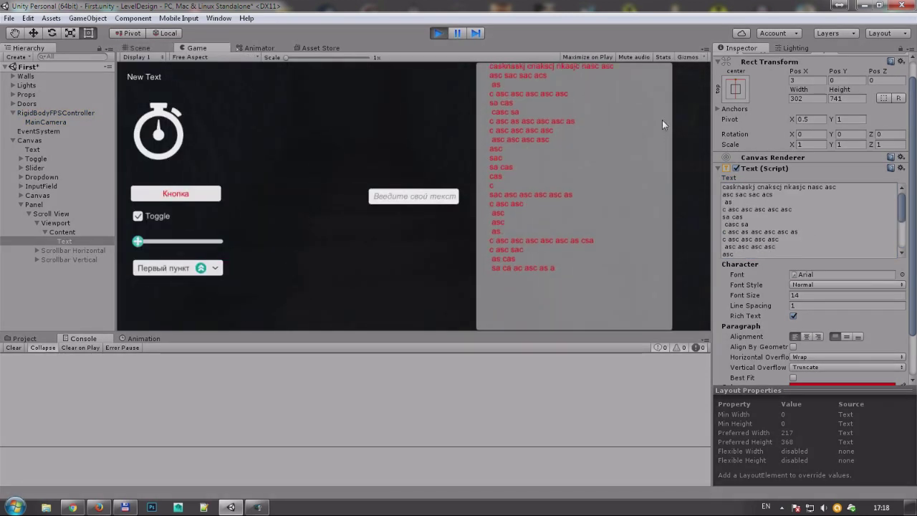
{"action": "left_click_drag", "start_coordinate": [665, 151], "coordinate": [663, 280]}
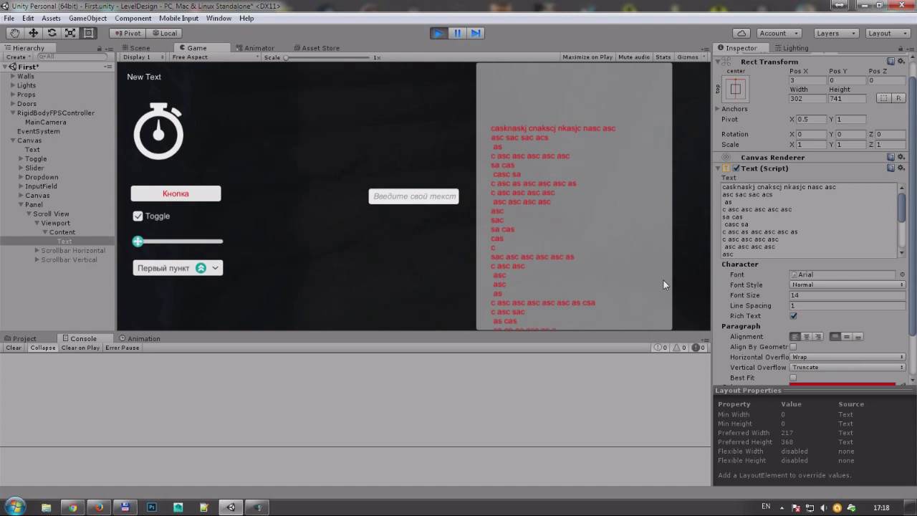
{"action": "mouse_move", "coordinate": [617, 128]}
{"action": "left_mouse_down"}
{"action": "mouse_move", "coordinate": [534, 328]}
{"action": "mouse_move", "coordinate": [547, 322]}
{"action": "left_mouse_up"}
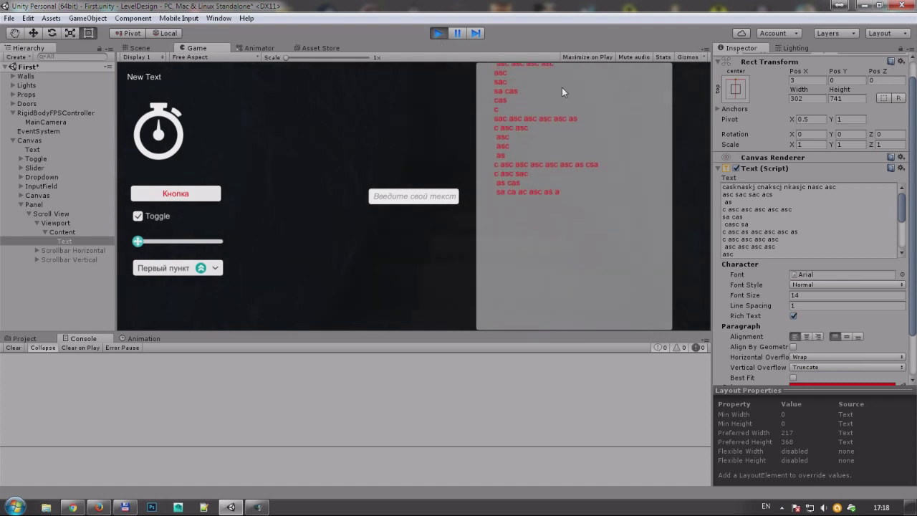
{"action": "left_click", "coordinate": [439, 33]}
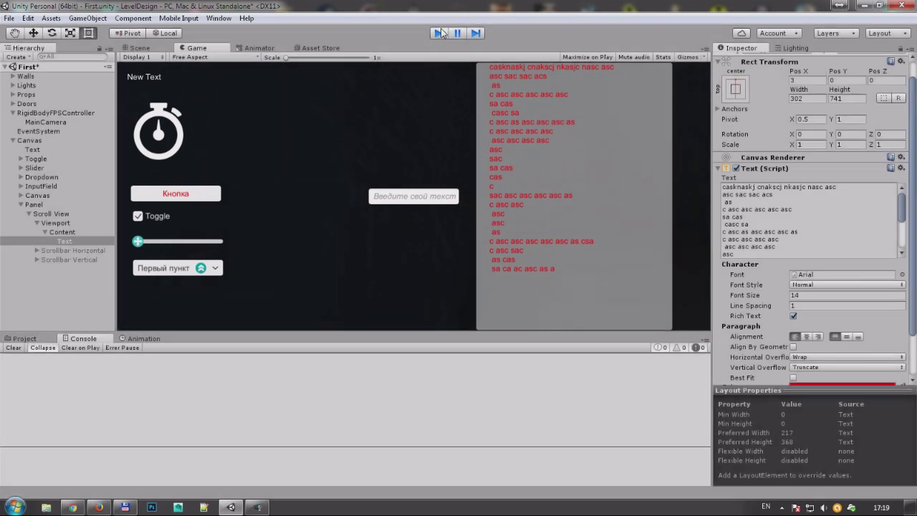
{"action": "left_click", "coordinate": [803, 249]}
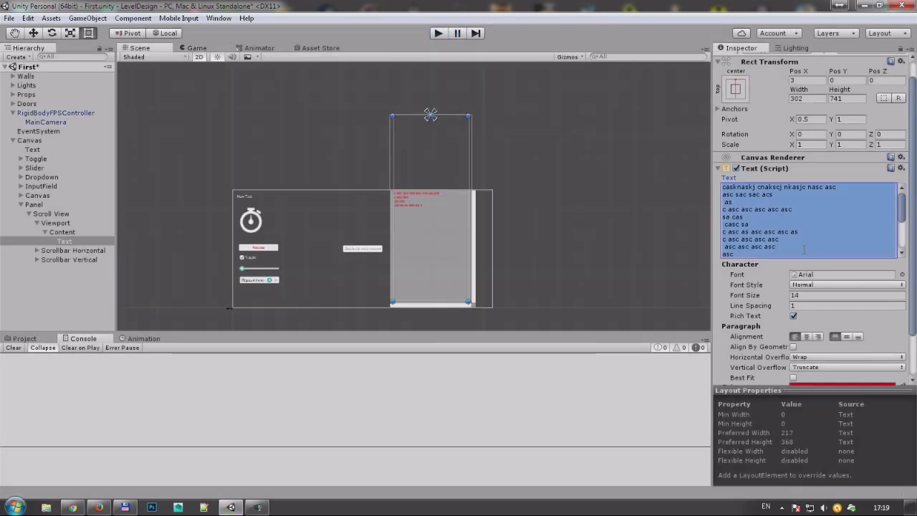
- Raise the Content height to 775 and play-test scrolling through all the red text
{"action": "key", "text": "Down"}
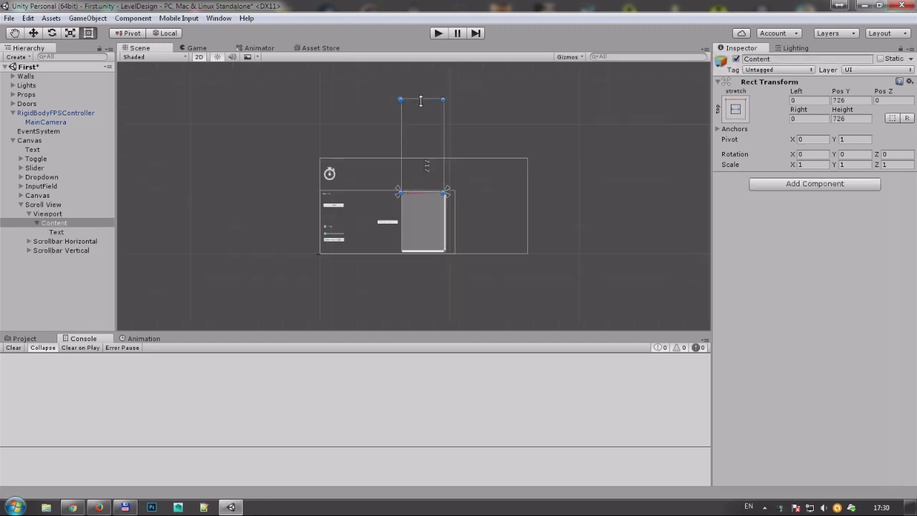
{"action": "left_click_drag", "start_coordinate": [422, 99], "coordinate": [423, 92]}
{"action": "left_click", "coordinate": [439, 35]}
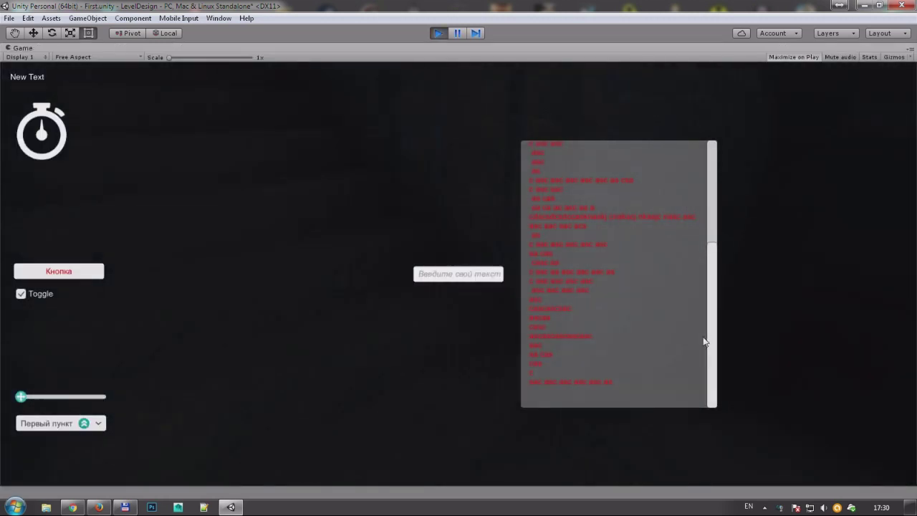
{"action": "left_click_drag", "start_coordinate": [573, 174], "coordinate": [563, 379]}
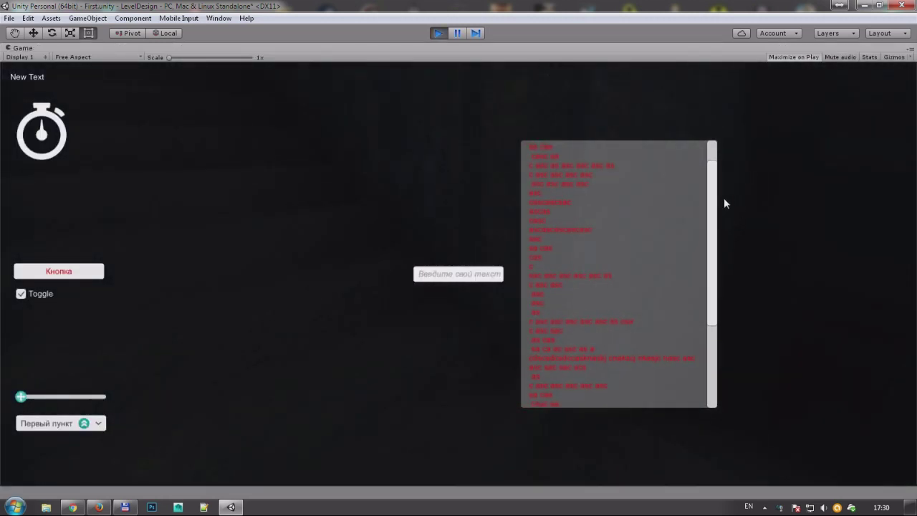
{"action": "left_click_drag", "start_coordinate": [712, 198], "coordinate": [711, 322]}
{"action": "mouse_move", "coordinate": [545, 228]}
{"action": "left_mouse_down"}
{"action": "mouse_move", "coordinate": [568, 372]}
{"action": "mouse_move", "coordinate": [582, 127]}
{"action": "mouse_move", "coordinate": [567, 363]}
{"action": "left_mouse_up"}
{"action": "key", "text": "ctrl+p"}
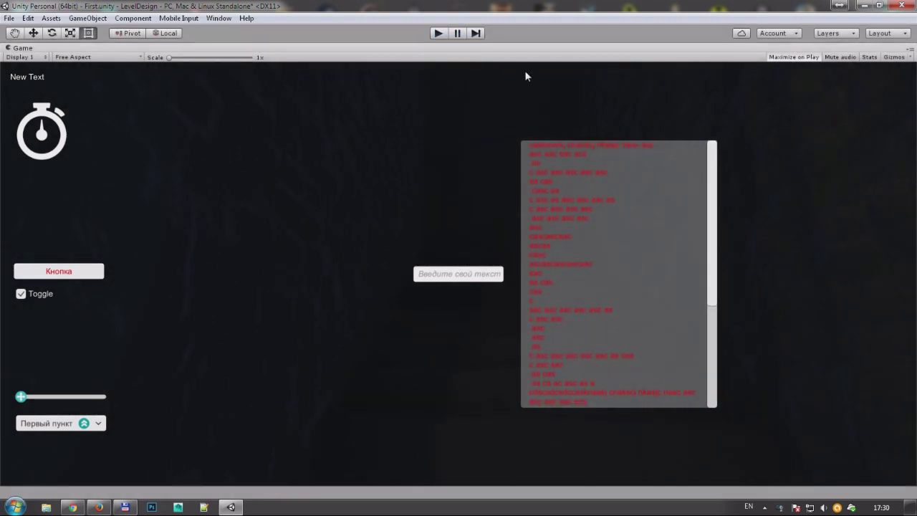
{"action": "left_click_drag", "start_coordinate": [445, 170], "coordinate": [501, 171]}
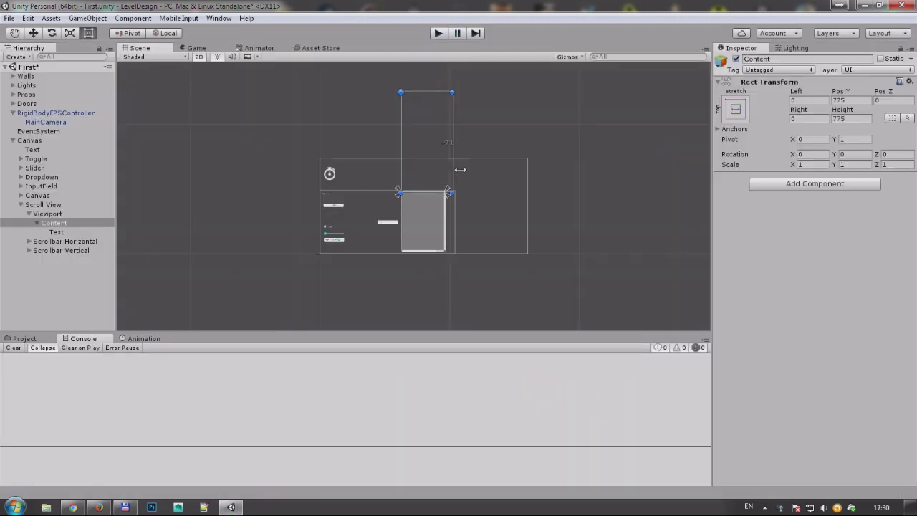
- Play-test the widened Content (Right -448), dragging the red text sideways and vertically
{"action": "left_click", "coordinate": [437, 32]}
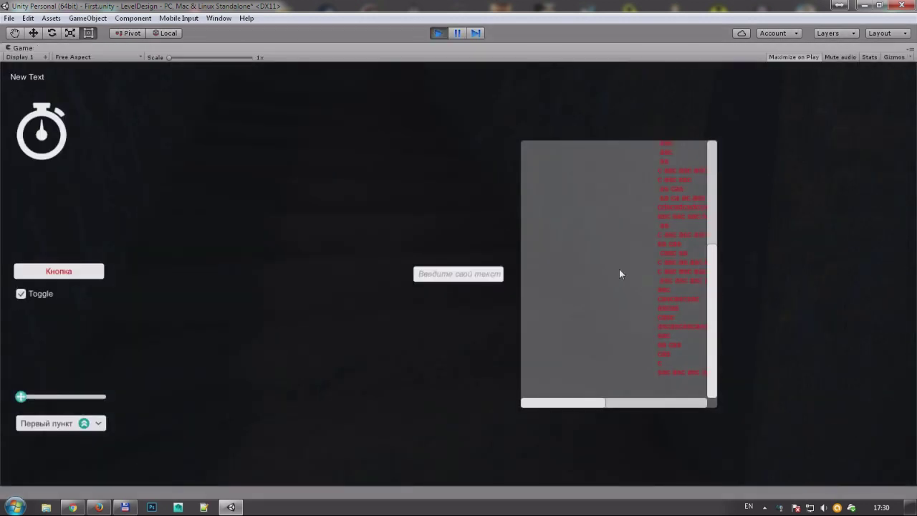
{"action": "left_click_drag", "start_coordinate": [619, 268], "coordinate": [603, 250]}
{"action": "left_click_drag", "start_coordinate": [582, 405], "coordinate": [651, 405]}
{"action": "left_click_drag", "start_coordinate": [589, 398], "coordinate": [670, 249]}
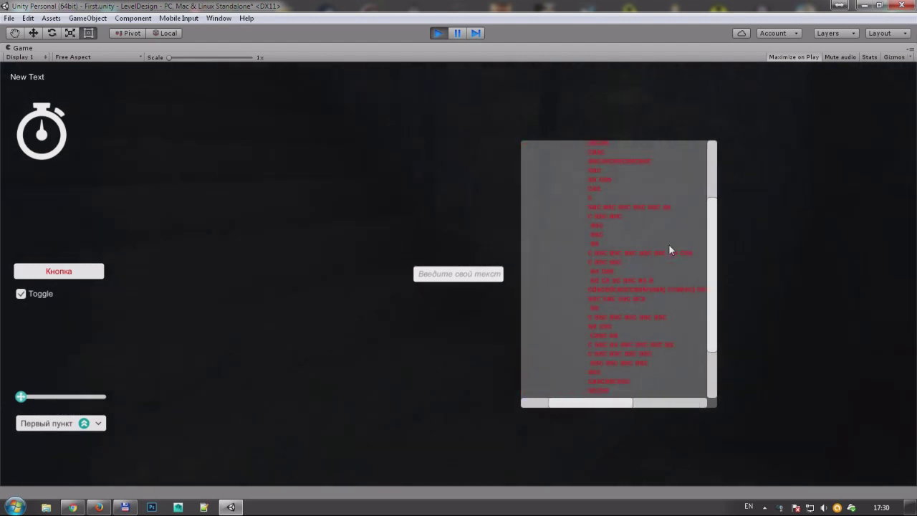
{"action": "left_click", "coordinate": [437, 33]}
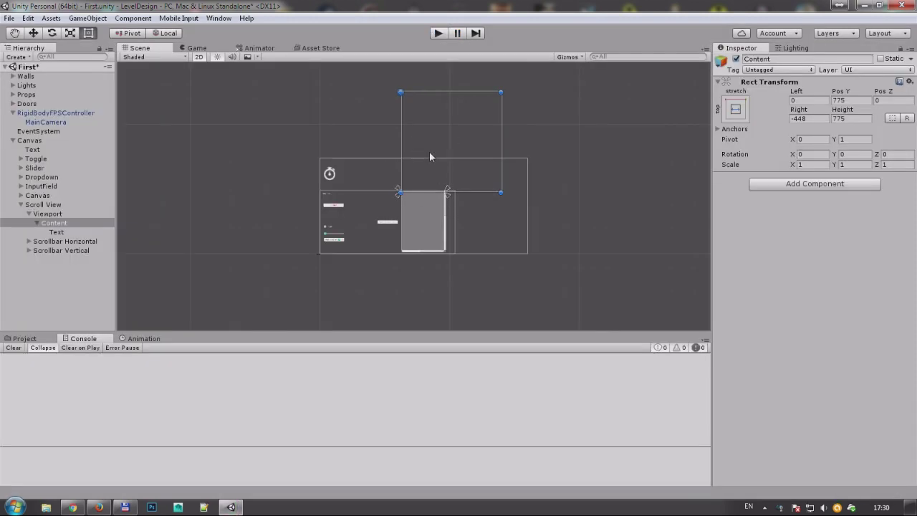
- Set the Scroll View's Scroll Rect Movement Type to Unrestricted
{"action": "left_click", "coordinate": [45, 215]}
{"action": "left_click", "coordinate": [45, 205]}
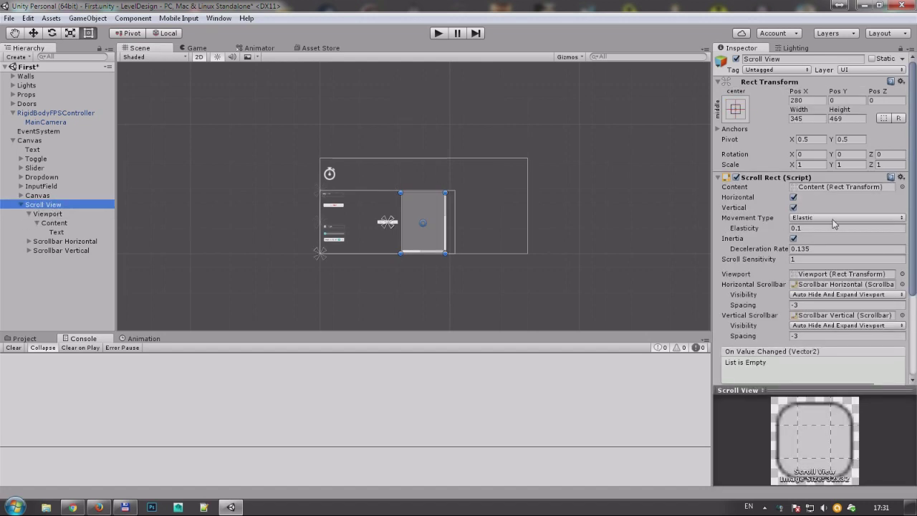
{"action": "left_click", "coordinate": [833, 220]}
{"action": "left_click", "coordinate": [827, 229]}
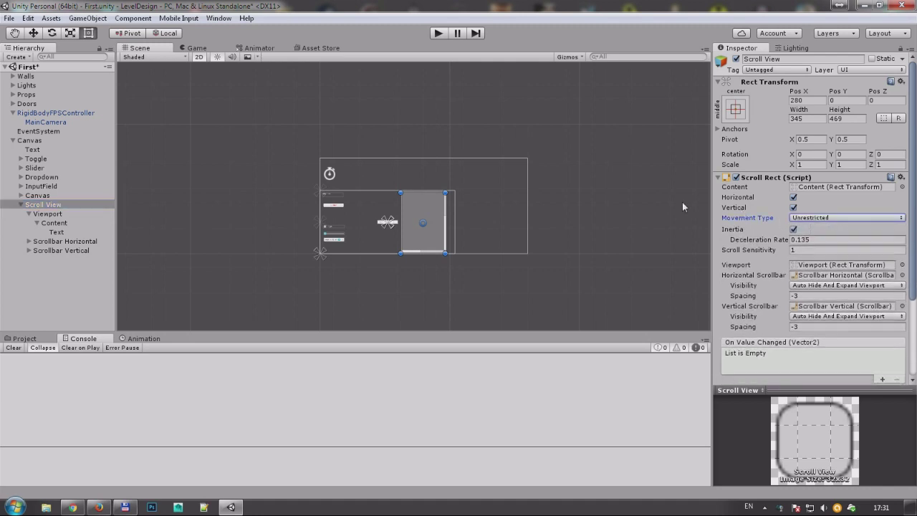
- Play-test, dragging the content freely in several directions
{"action": "left_click", "coordinate": [438, 33]}
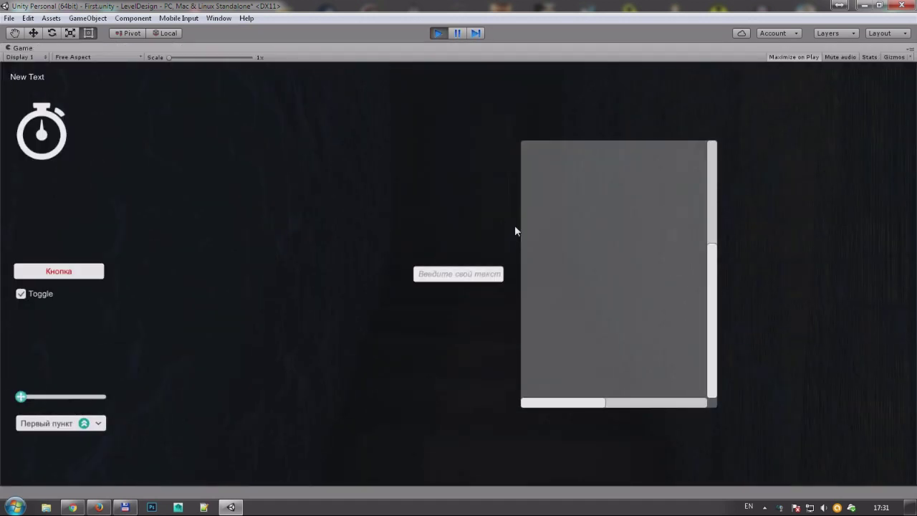
{"action": "left_click_drag", "start_coordinate": [654, 302], "coordinate": [505, 165]}
{"action": "left_click_drag", "start_coordinate": [640, 244], "coordinate": [836, 409]}
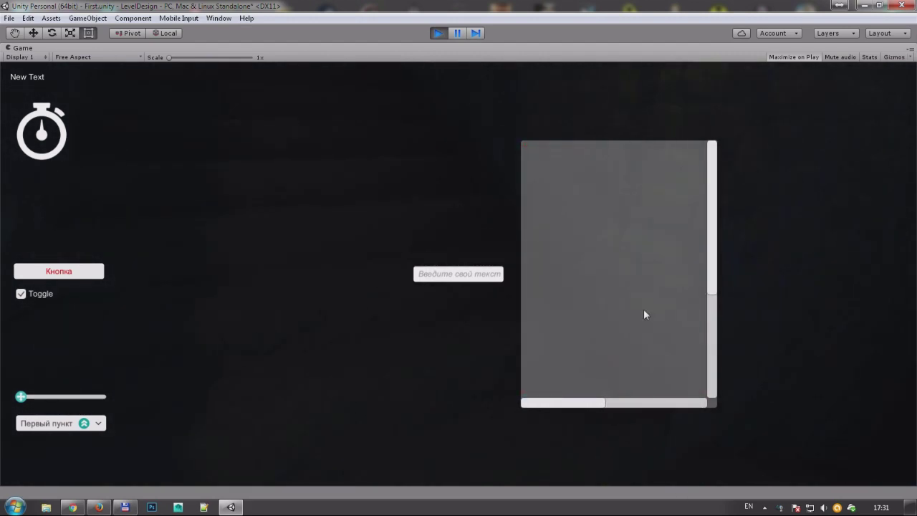
{"action": "left_click_drag", "start_coordinate": [645, 312], "coordinate": [571, 172]}
{"action": "left_click", "coordinate": [437, 32]}
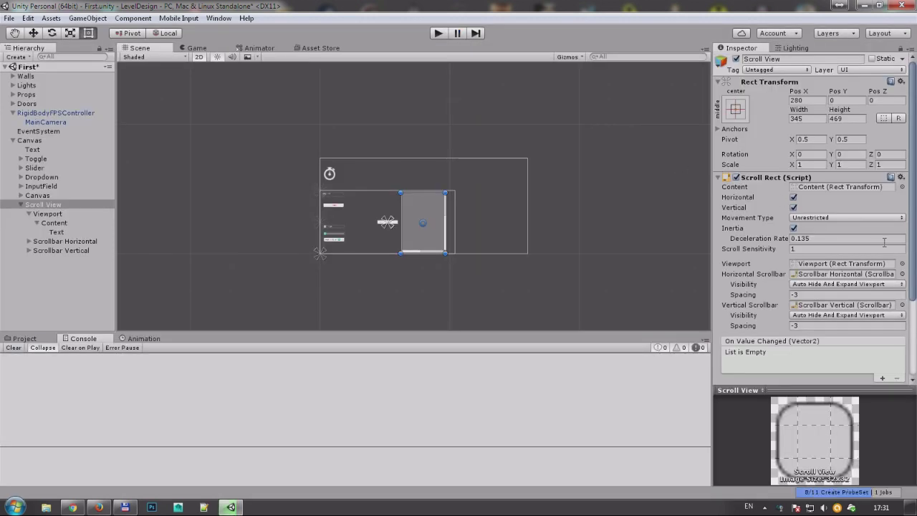
- Set Movement Type to Clamped and play-test that the content stops at its edges
{"action": "left_click", "coordinate": [839, 217]}
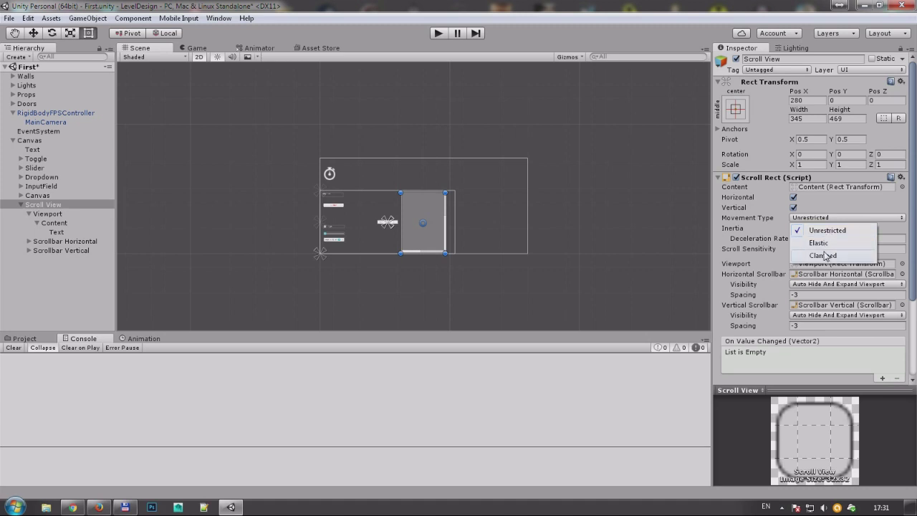
{"action": "left_click", "coordinate": [826, 255]}
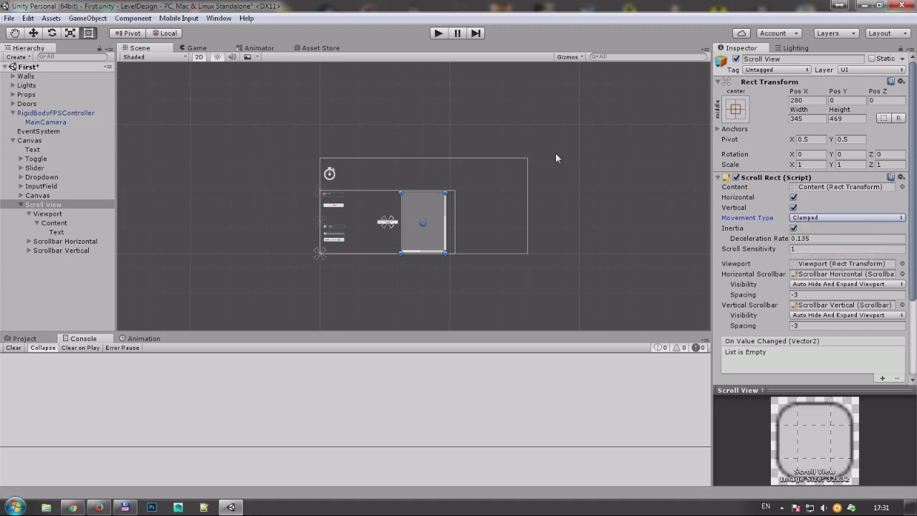
{"action": "left_click", "coordinate": [436, 34]}
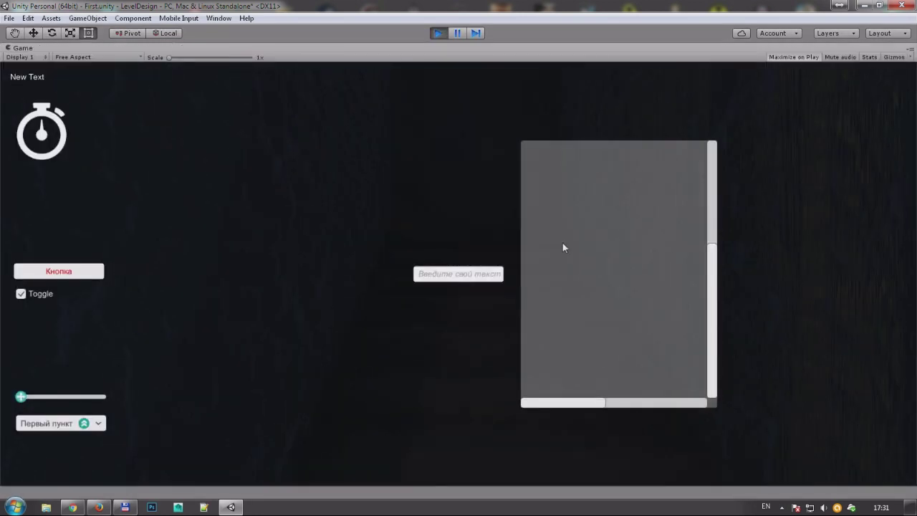
{"action": "left_click_drag", "start_coordinate": [582, 227], "coordinate": [523, 319]}
{"action": "left_click_drag", "start_coordinate": [593, 236], "coordinate": [645, 211]}
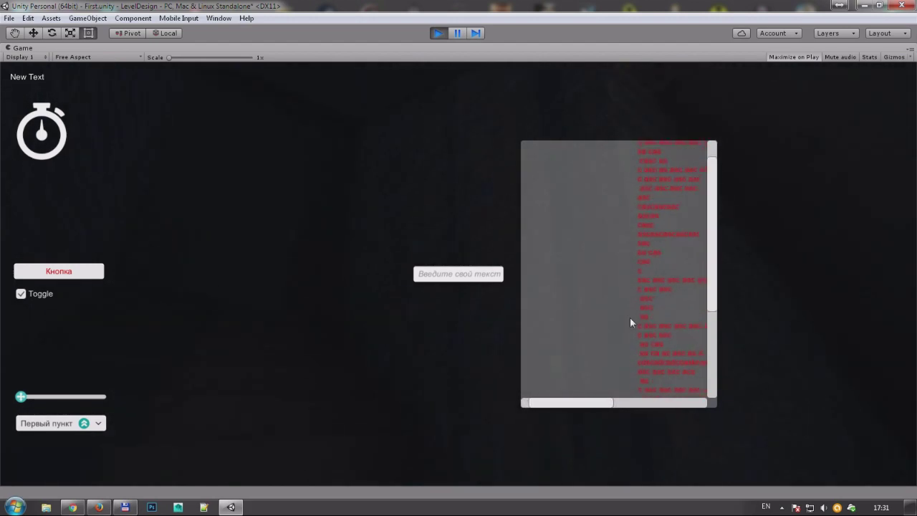
{"action": "left_click", "coordinate": [436, 34]}
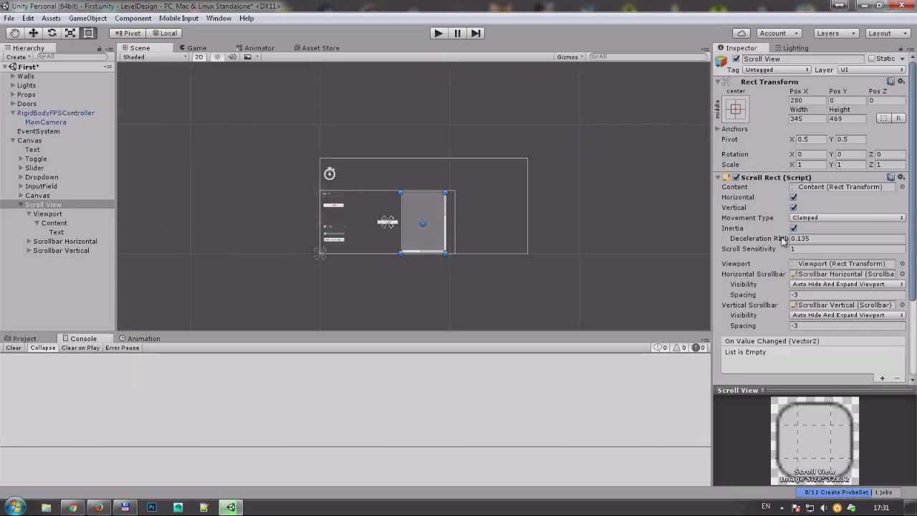
- Set the Scroll Rect Movement Type back to Elastic, then stop the screen recording
{"action": "left_click", "coordinate": [820, 217]}
{"action": "left_click", "coordinate": [816, 243]}
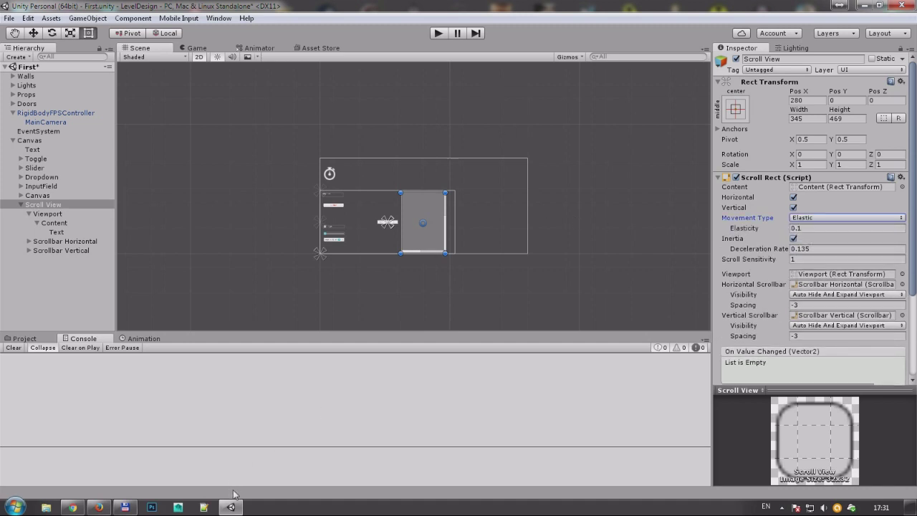
{"action": "left_click", "coordinate": [782, 507]}
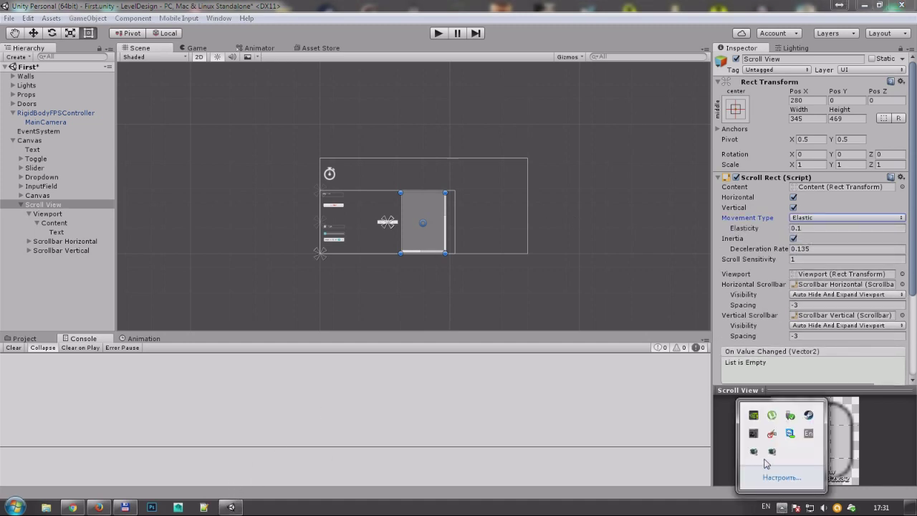
{"action": "right_click", "coordinate": [771, 452]}
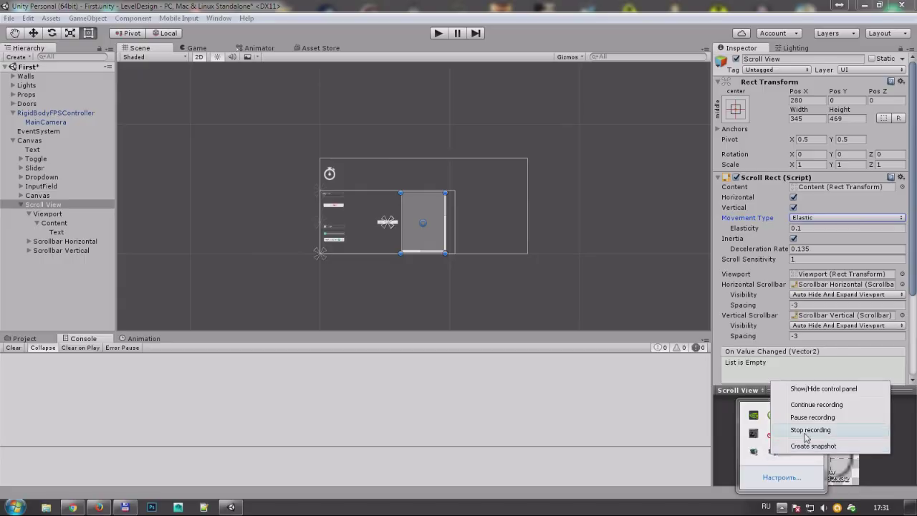
{"action": "left_click", "coordinate": [838, 437]}
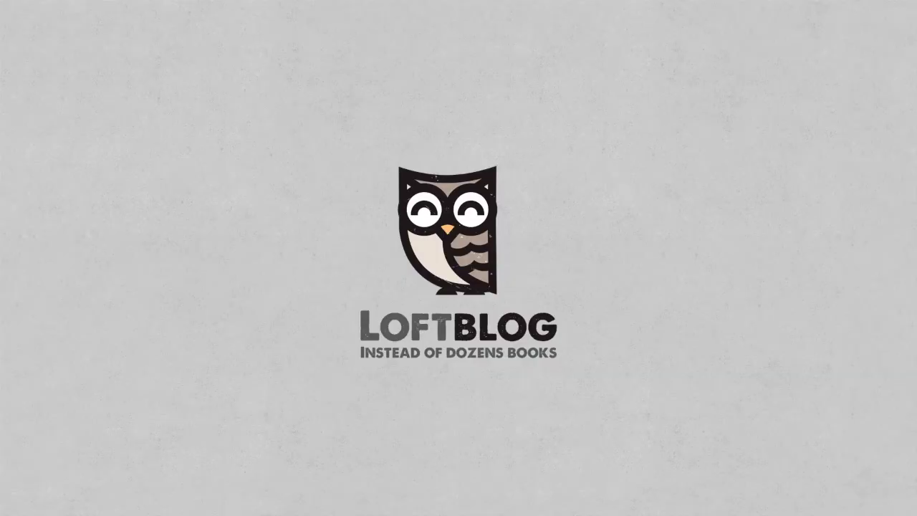